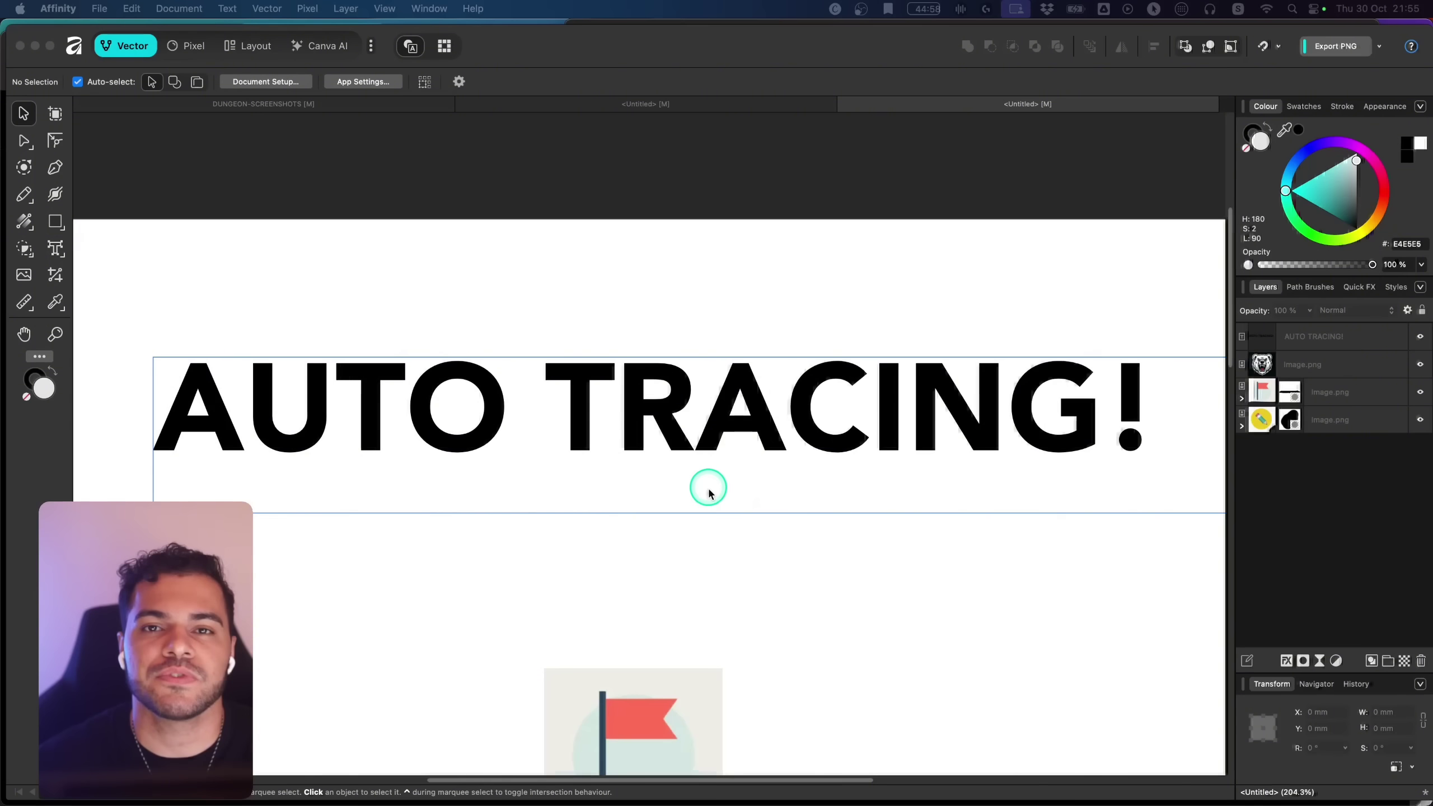
Step: Switch to Safari and look over the top of the affinity.studio home page
{"action": "mouse_move", "coordinate": [599, 801]}
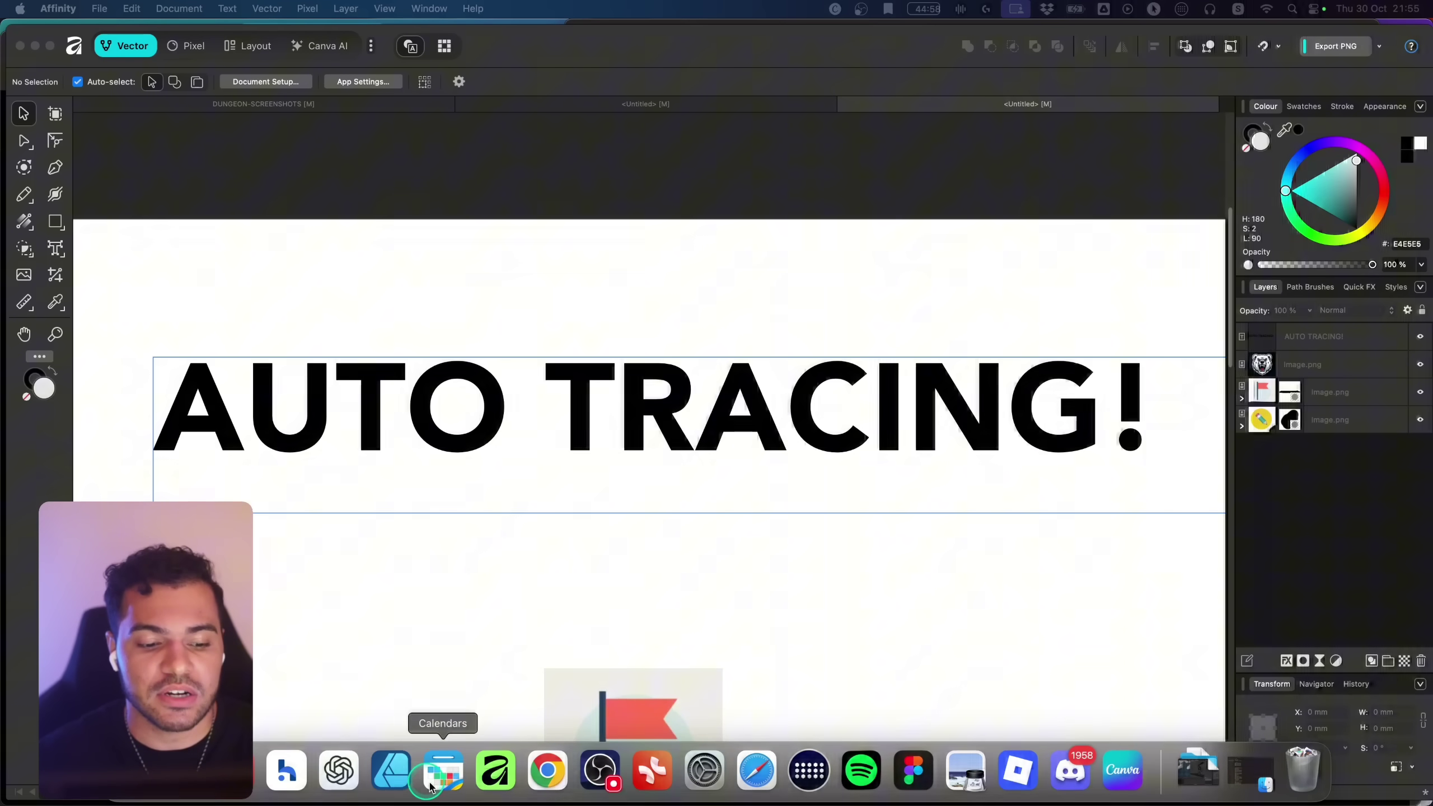
{"action": "left_click", "coordinate": [757, 772]}
{"action": "scroll", "coordinate": [715, 331], "scroll_direction": "up", "scroll_amount": 5}
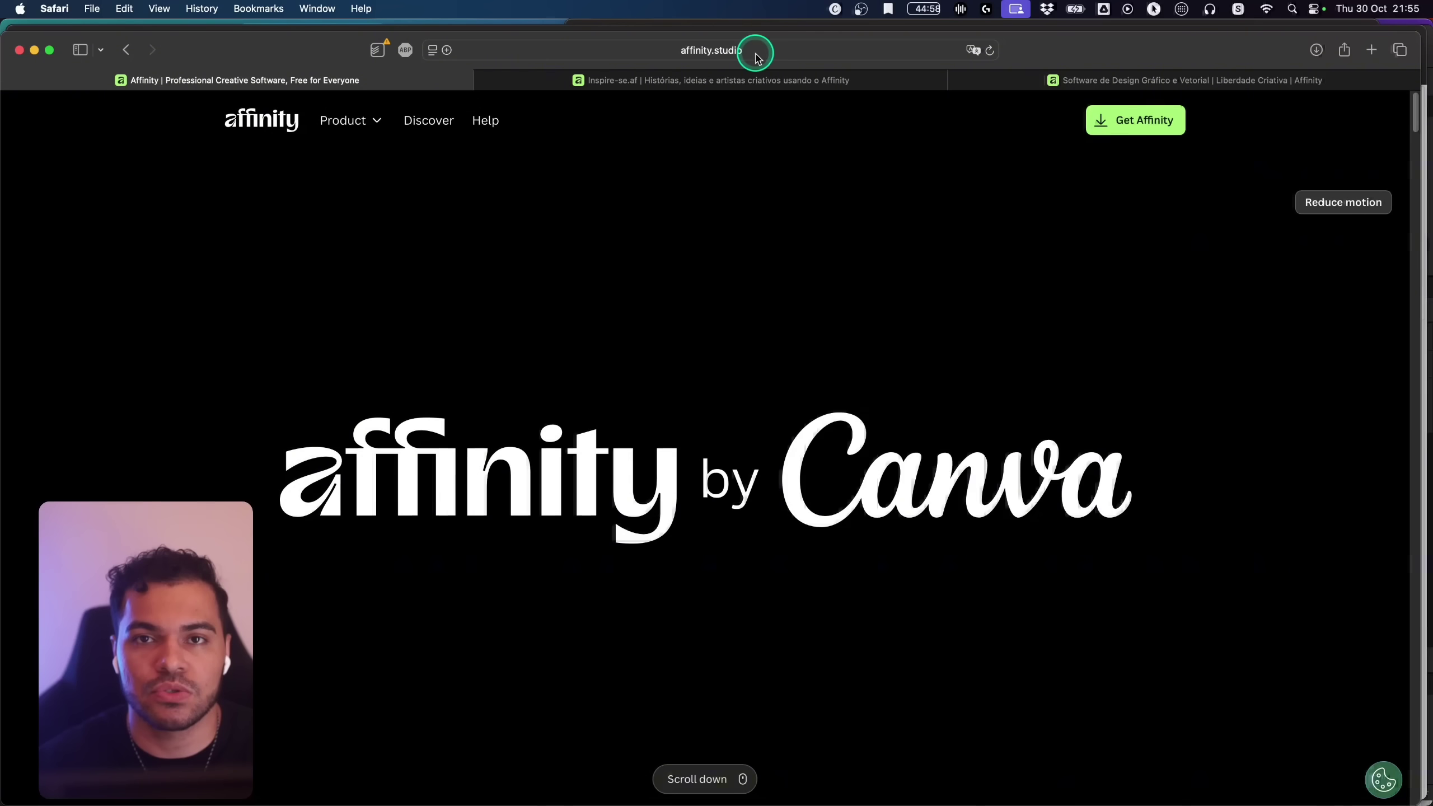
{"action": "left_click", "coordinate": [766, 51]}
{"action": "left_click", "coordinate": [1095, 249]}
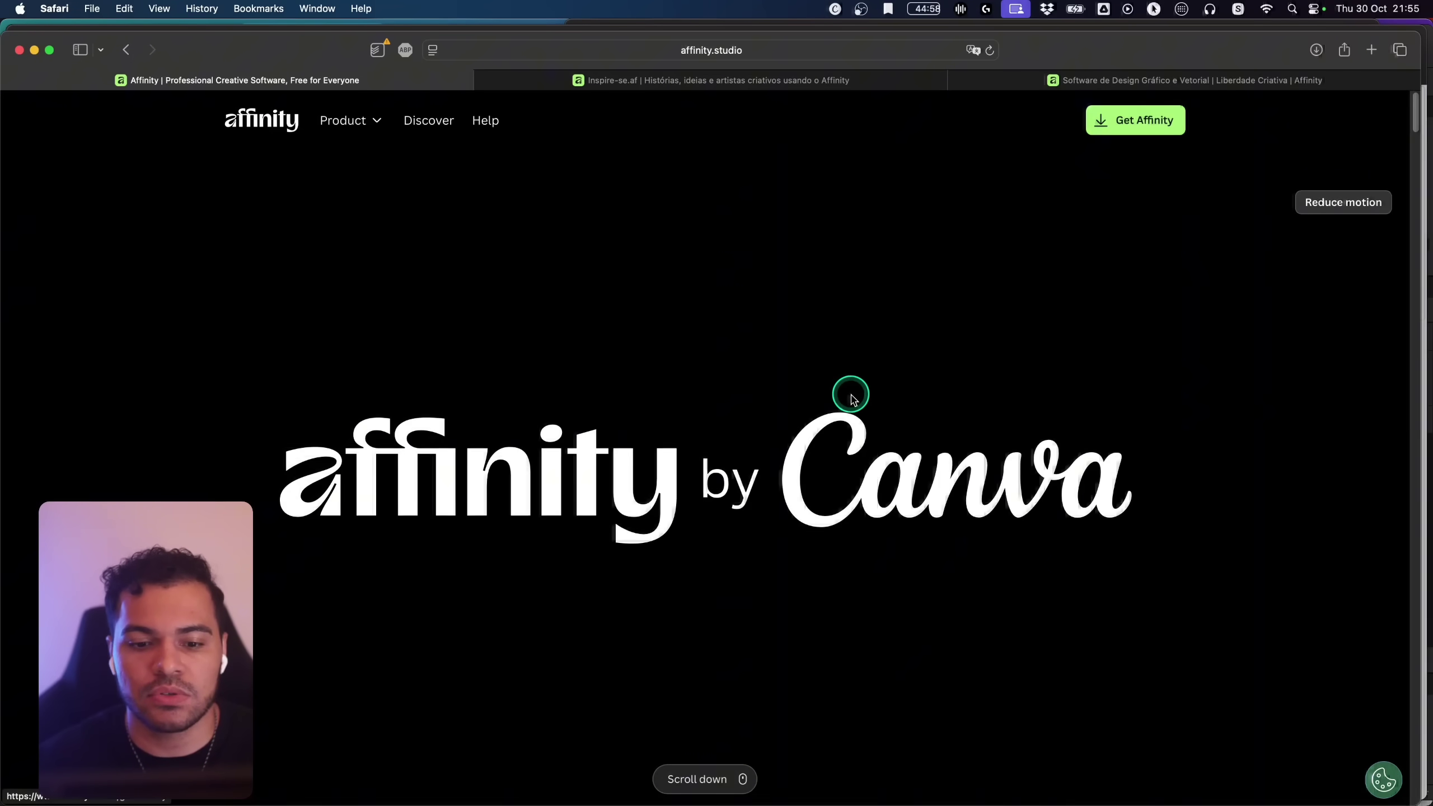
{"action": "scroll", "coordinate": [848, 393], "scroll_direction": "down", "scroll_amount": 3}
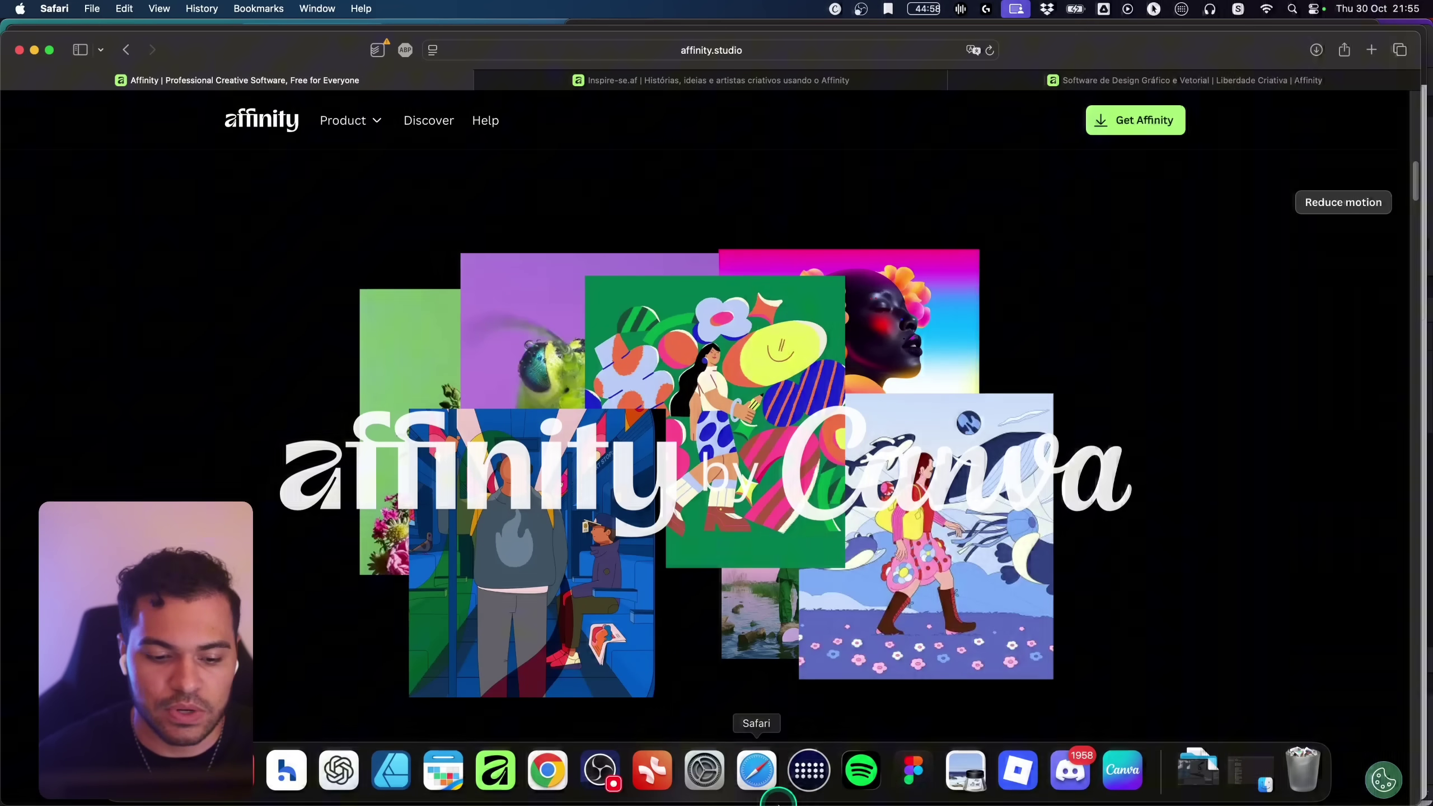
Step: Switch back to Affinity and start Image Trace on the red flag image
{"action": "left_click", "coordinate": [495, 770]}
{"action": "key", "text": "z"}
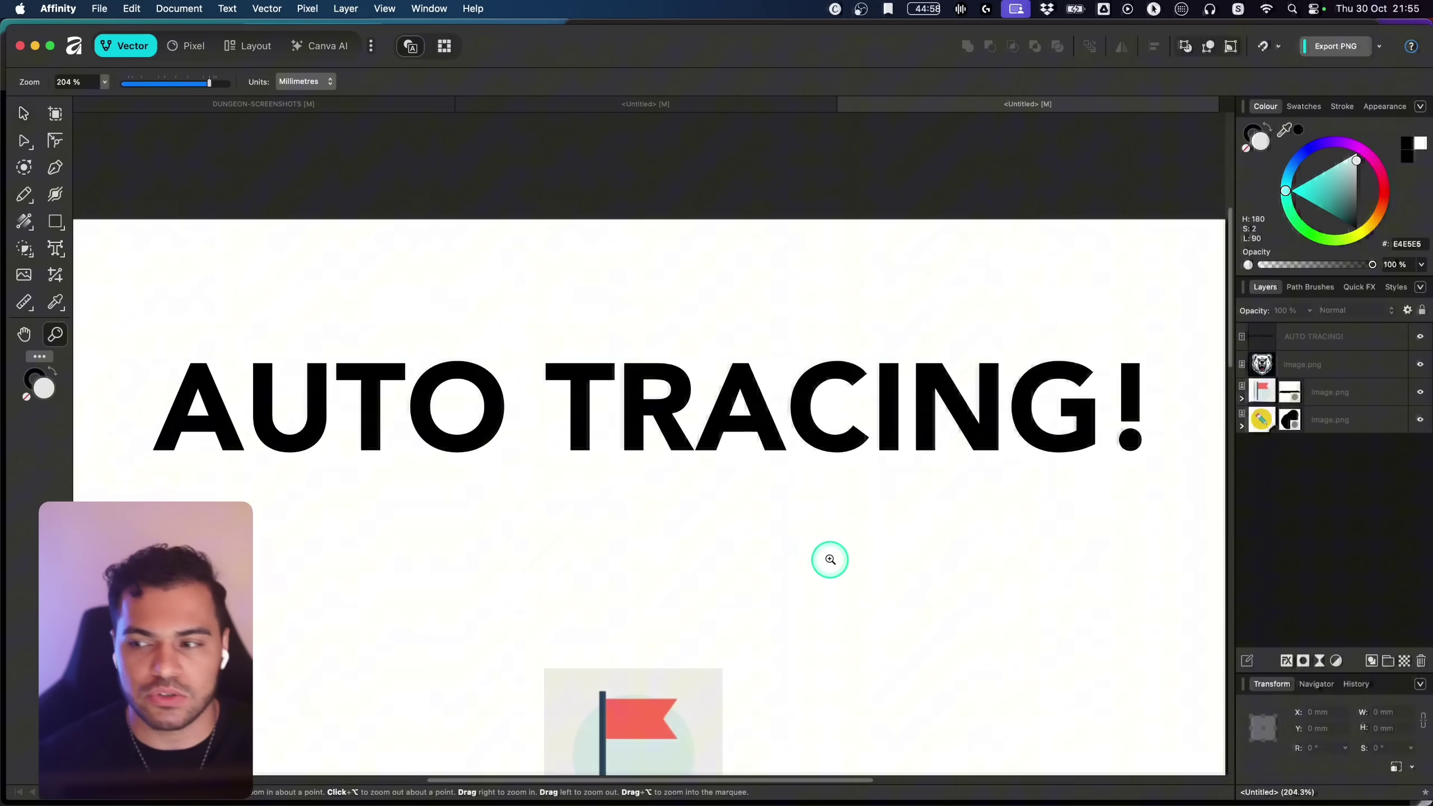
{"action": "left_click_drag", "start_coordinate": [826, 560], "coordinate": [711, 580]}
{"action": "scroll", "coordinate": [732, 446], "scroll_direction": "down", "scroll_amount": 5}
{"action": "left_click_drag", "start_coordinate": [640, 426], "coordinate": [701, 419]}
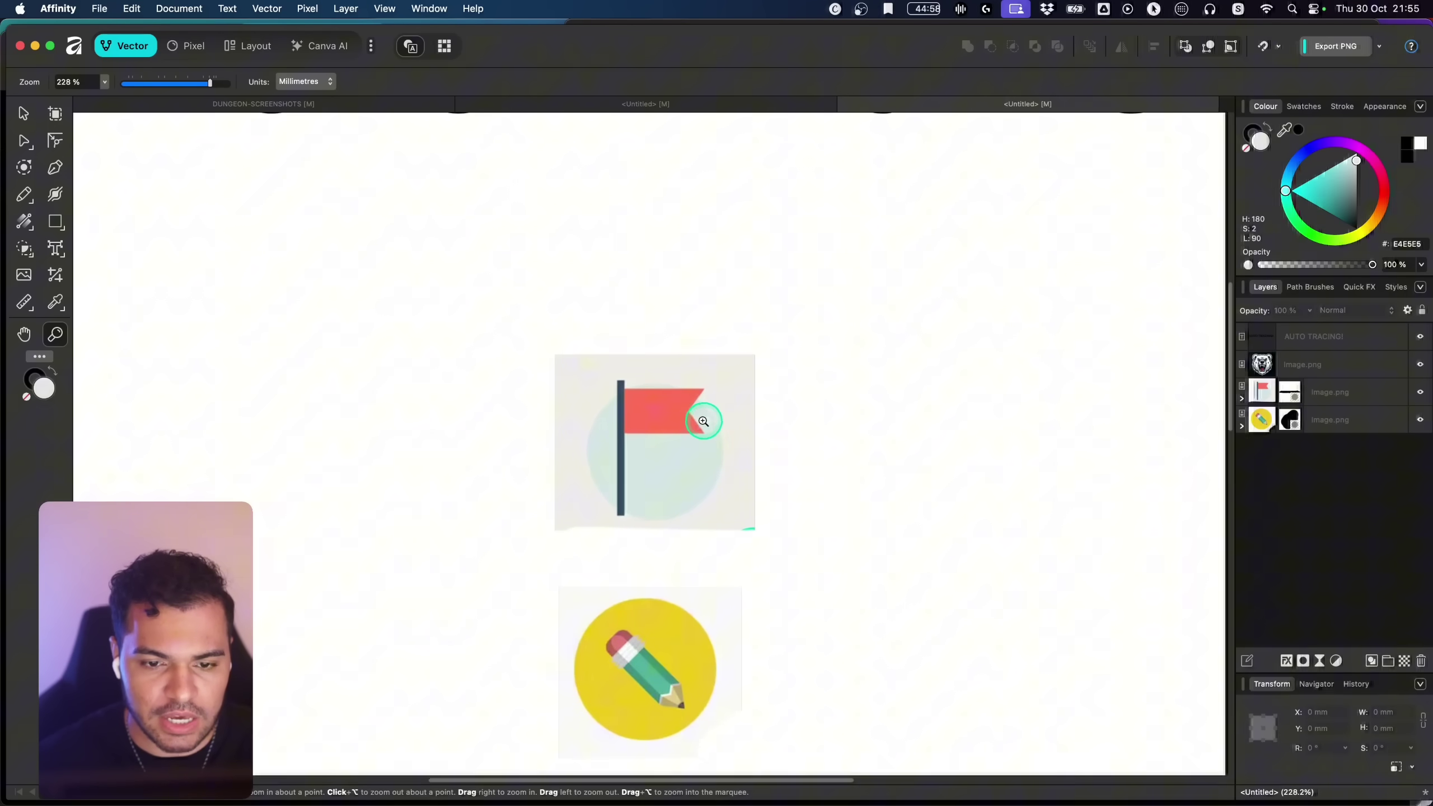
{"action": "left_click_drag", "start_coordinate": [618, 468], "coordinate": [748, 467]}
{"action": "scroll", "coordinate": [744, 441], "scroll_direction": "down", "scroll_amount": 1}
{"action": "left_click_drag", "start_coordinate": [674, 402], "coordinate": [759, 413]}
{"action": "scroll", "coordinate": [708, 387], "scroll_direction": "up", "scroll_amount": 1}
{"action": "key", "text": "v"}
{"action": "left_click", "coordinate": [708, 388]}
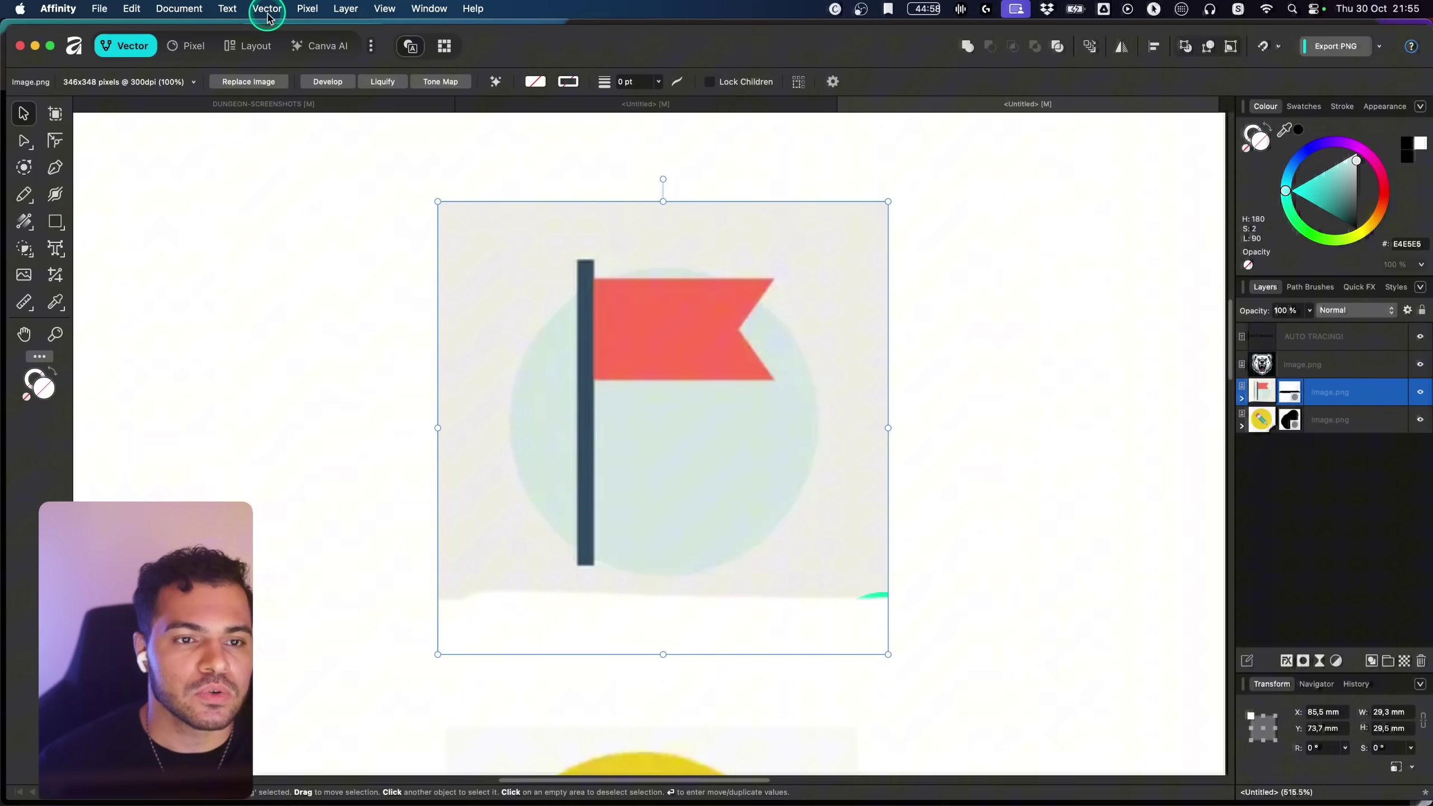
{"action": "left_click", "coordinate": [267, 9]}
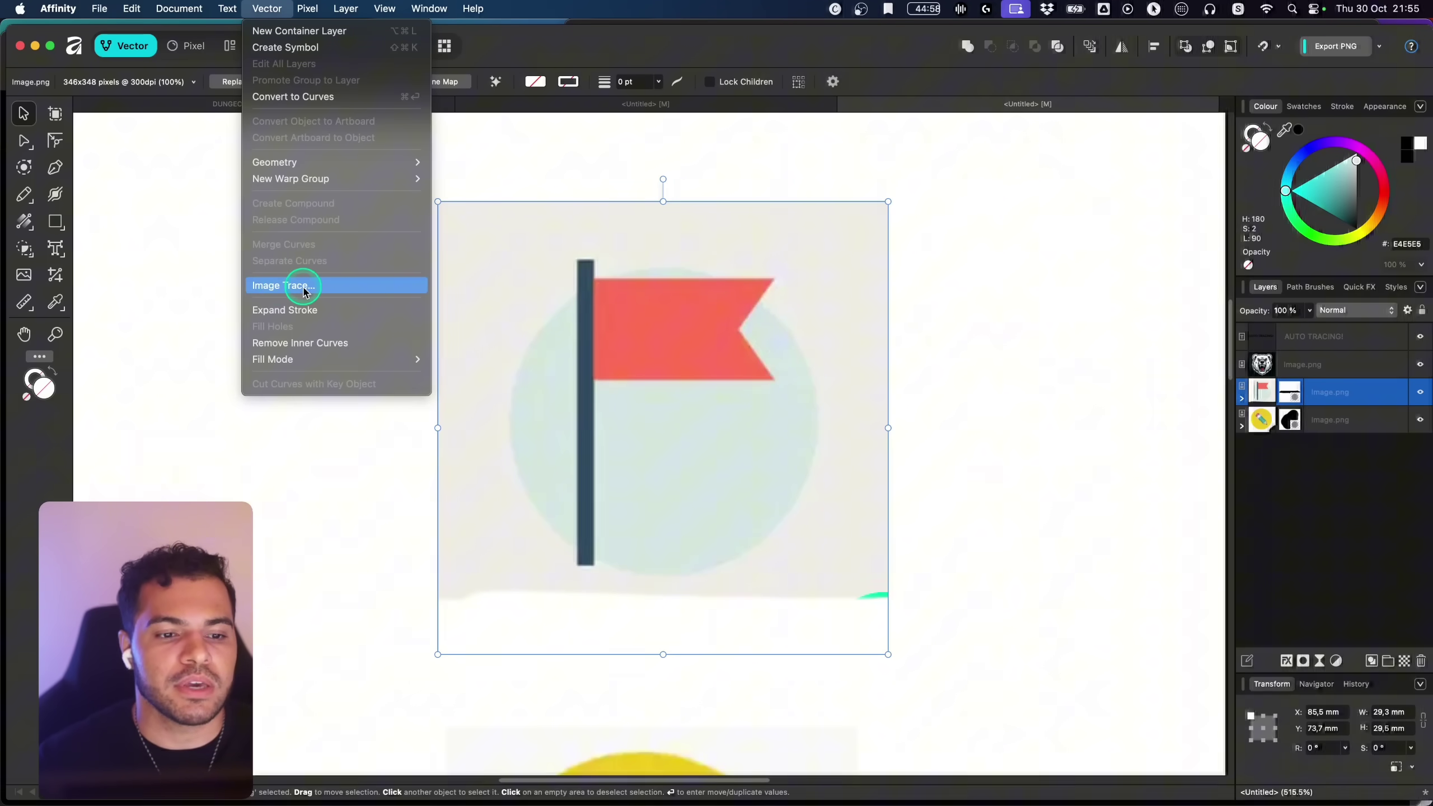
{"action": "left_click", "coordinate": [293, 289]}
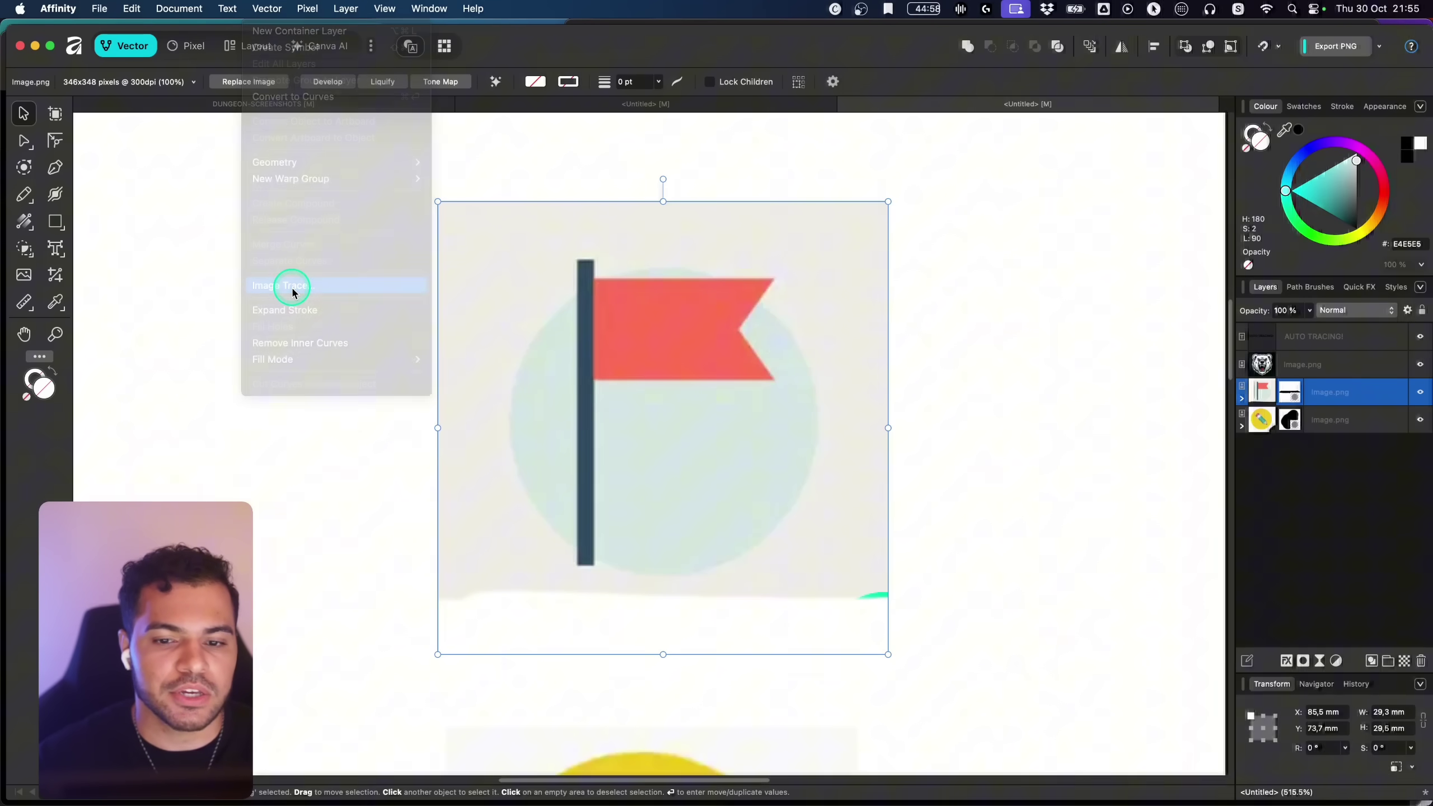
Step: Try different edge thresholds for the flag trace, settling on Edge Threshold 52% and Curve Fitting Tolerance 44%
{"action": "mouse_move", "coordinate": [1069, 612]}
{"action": "left_mouse_down"}
{"action": "mouse_move", "coordinate": [1001, 421]}
{"action": "mouse_move", "coordinate": [997, 278]}
{"action": "left_mouse_up"}
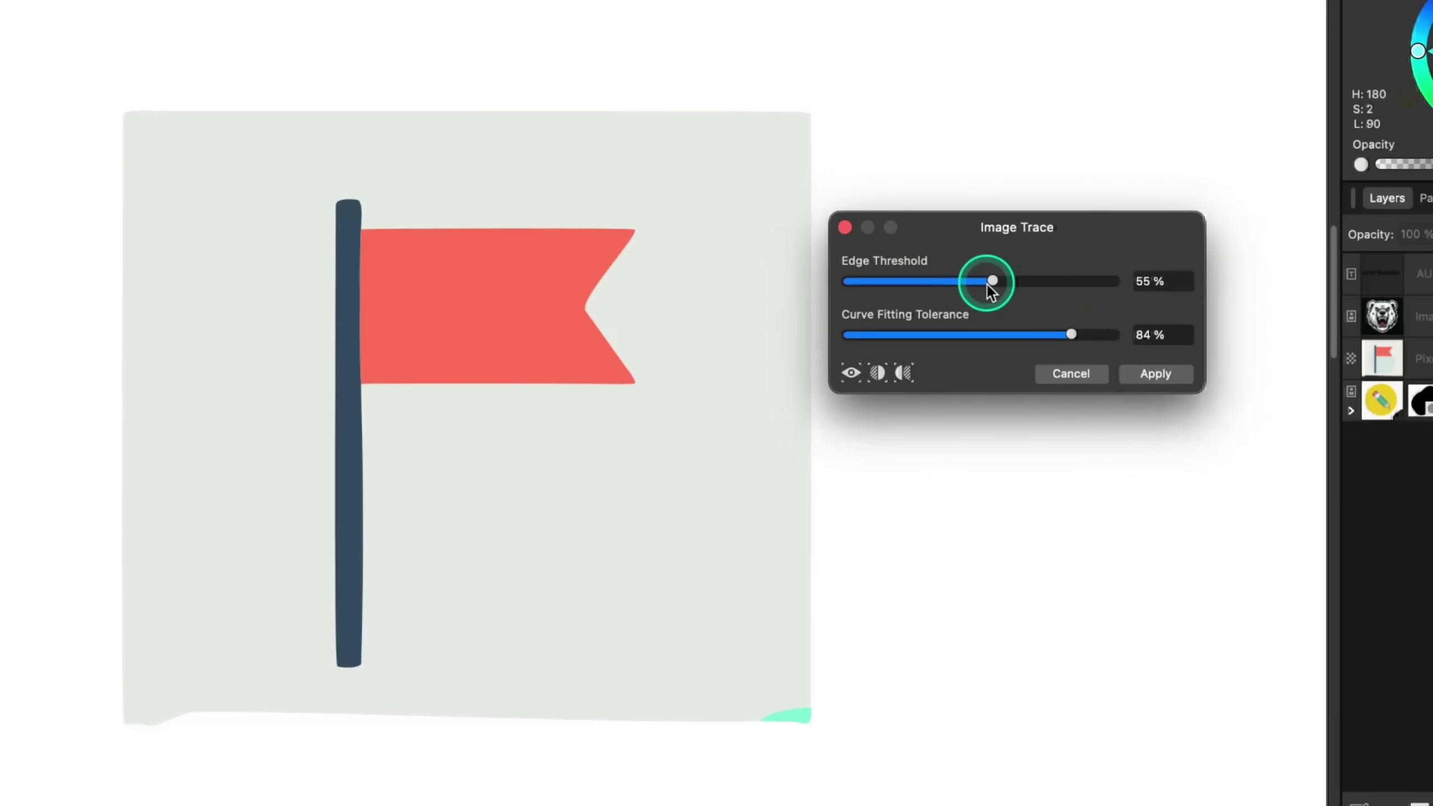
{"action": "mouse_move", "coordinate": [991, 280]}
{"action": "left_mouse_down"}
{"action": "mouse_move", "coordinate": [1058, 281]}
{"action": "mouse_move", "coordinate": [859, 281]}
{"action": "left_mouse_up"}
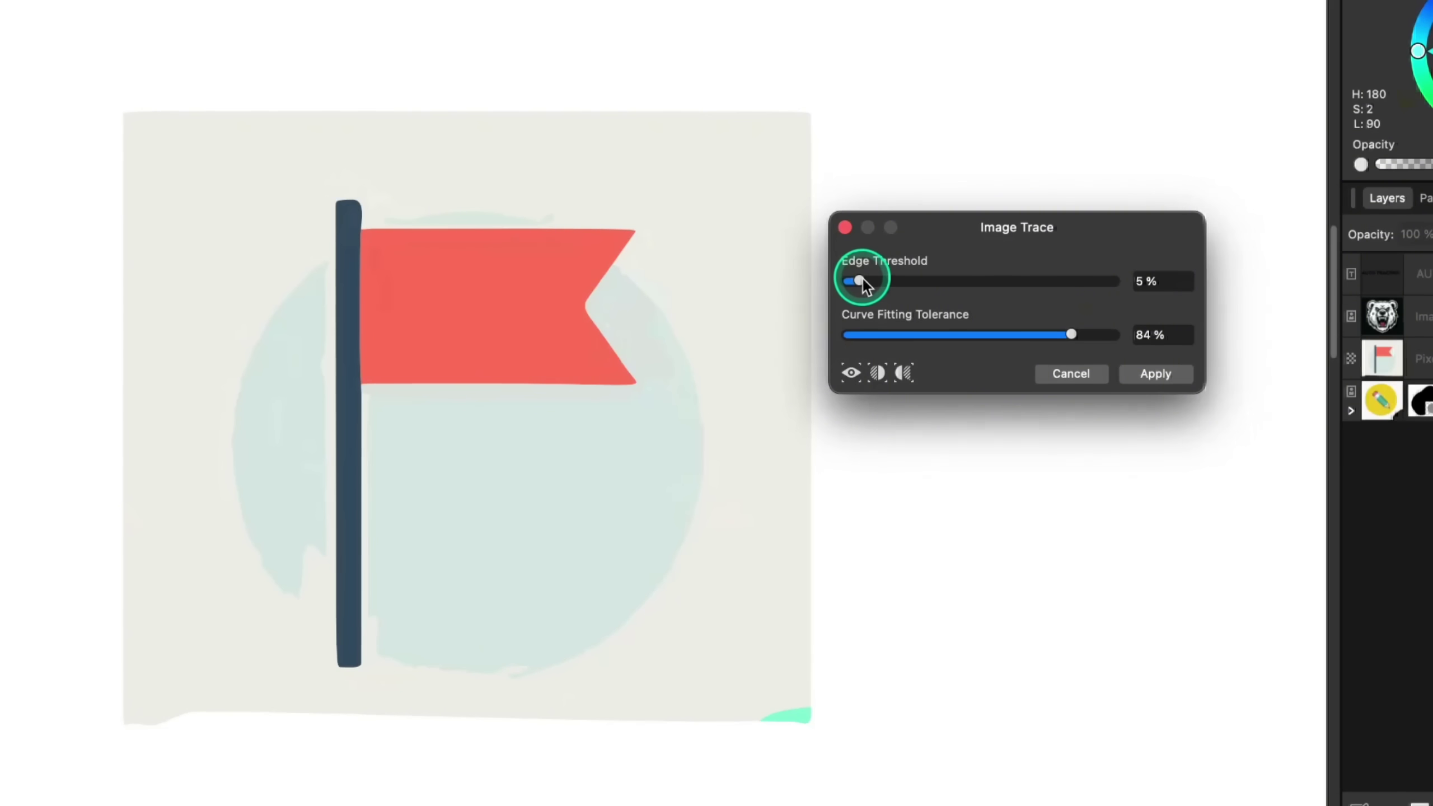
{"action": "left_click_drag", "start_coordinate": [864, 280], "coordinate": [967, 280]}
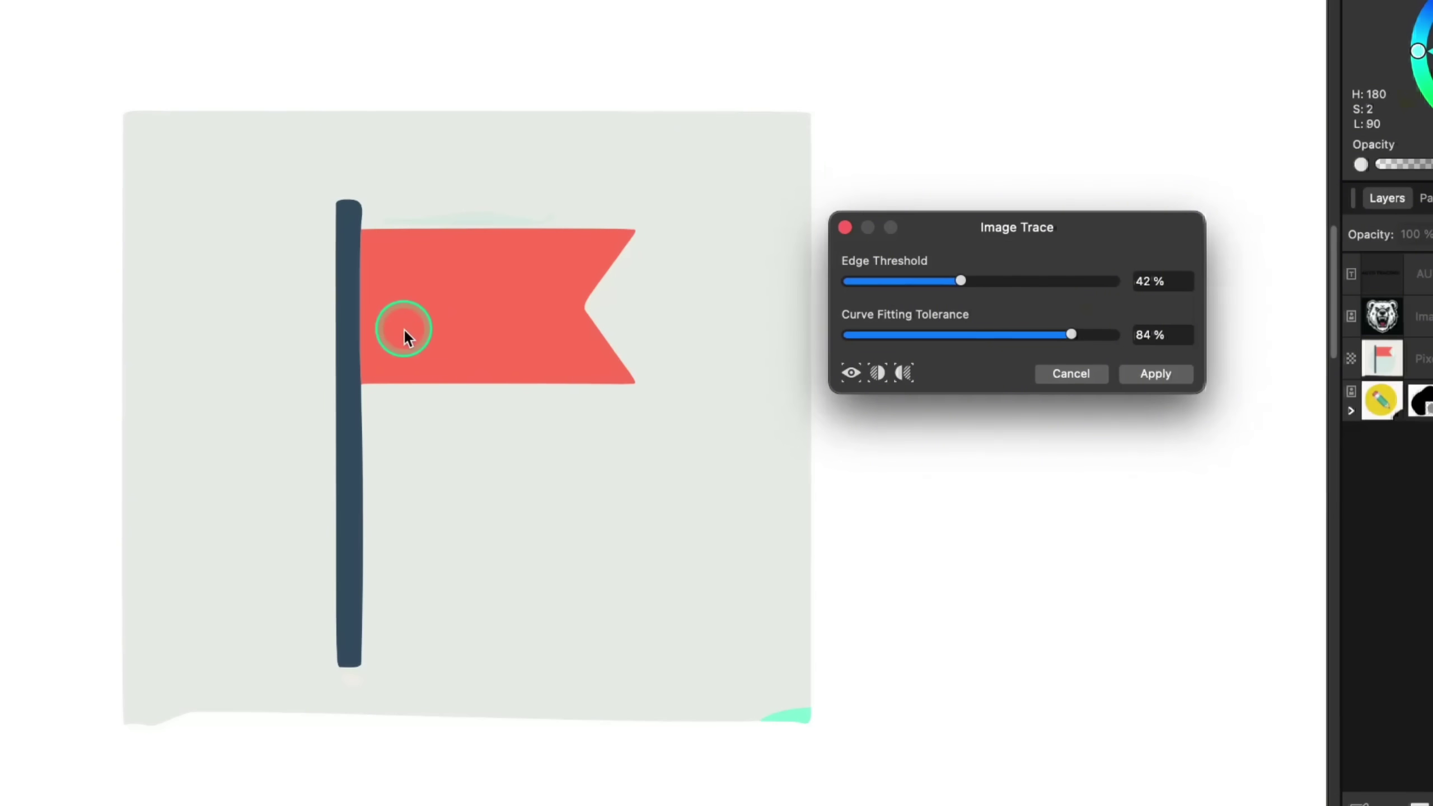
{"action": "left_click_drag", "start_coordinate": [967, 281], "coordinate": [988, 281]}
{"action": "left_click", "coordinate": [1146, 287]}
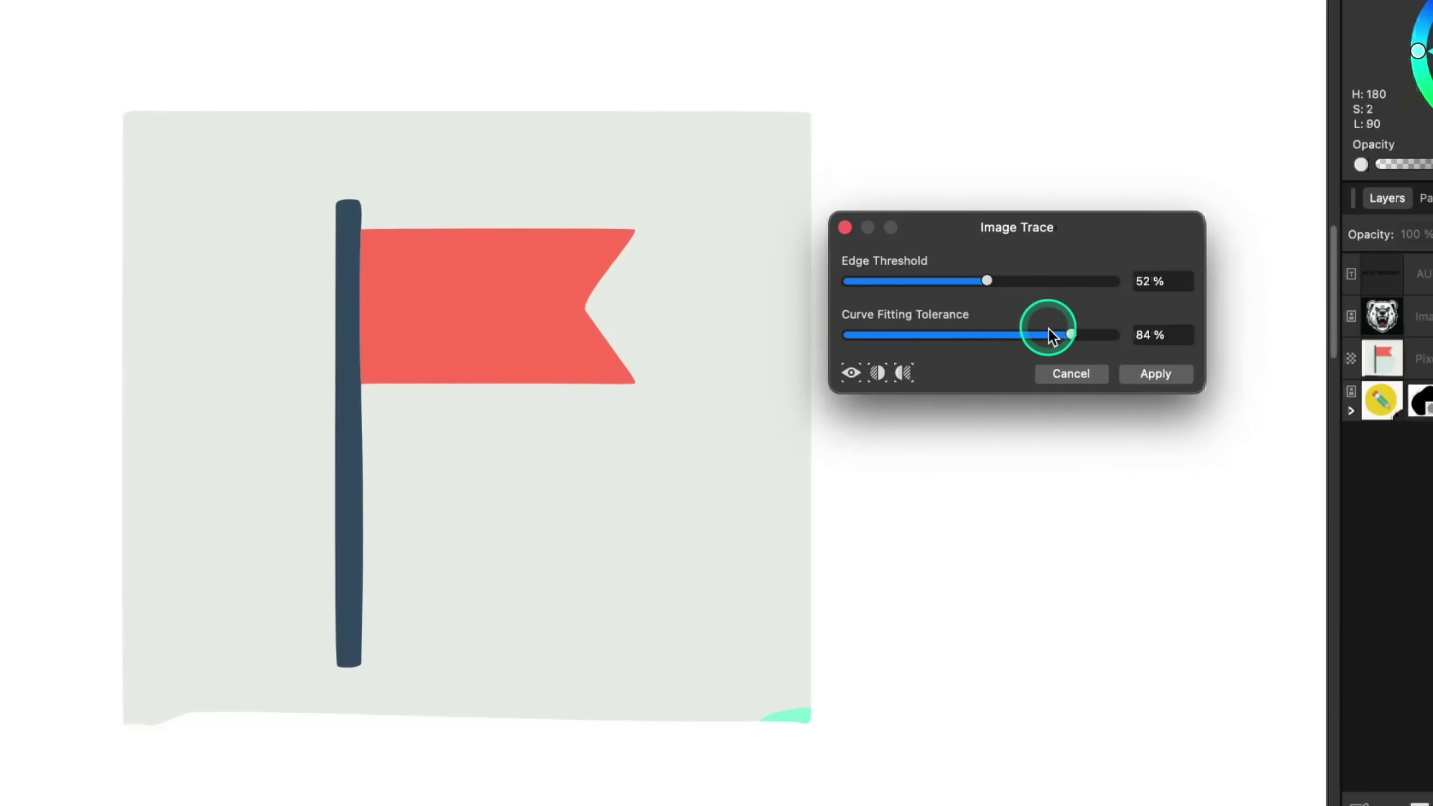
{"action": "left_click_drag", "start_coordinate": [1071, 334], "coordinate": [966, 337]}
Step: Compare the flag trace with the original in the split and mirrored before/after views, and apply the trace
{"action": "left_click", "coordinate": [896, 370]}
{"action": "left_click", "coordinate": [878, 374]}
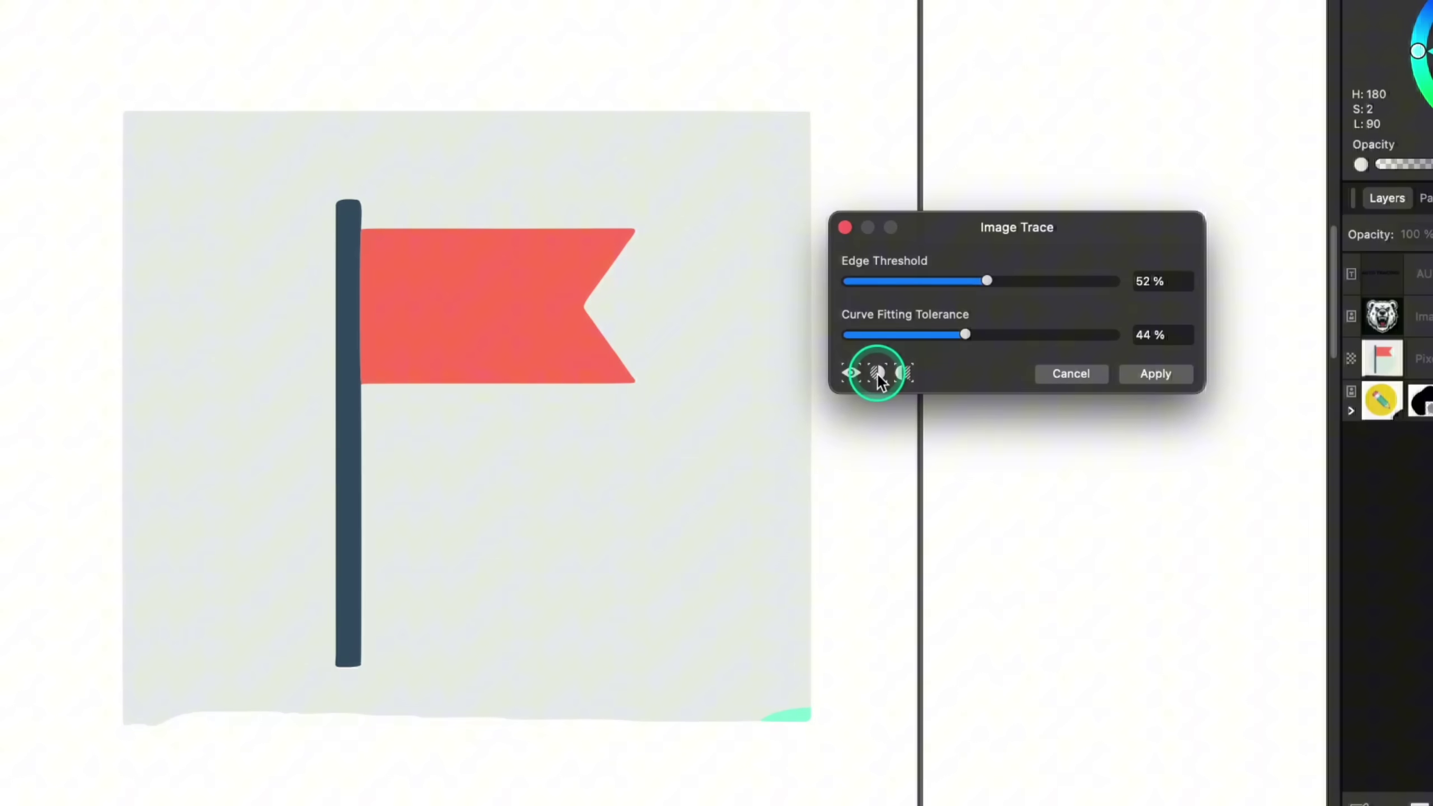
{"action": "mouse_move", "coordinate": [920, 497]}
{"action": "left_mouse_down"}
{"action": "mouse_move", "coordinate": [291, 508]}
{"action": "mouse_move", "coordinate": [566, 508]}
{"action": "mouse_move", "coordinate": [435, 508]}
{"action": "left_mouse_up"}
{"action": "left_click_drag", "start_coordinate": [434, 796], "coordinate": [464, 796]}
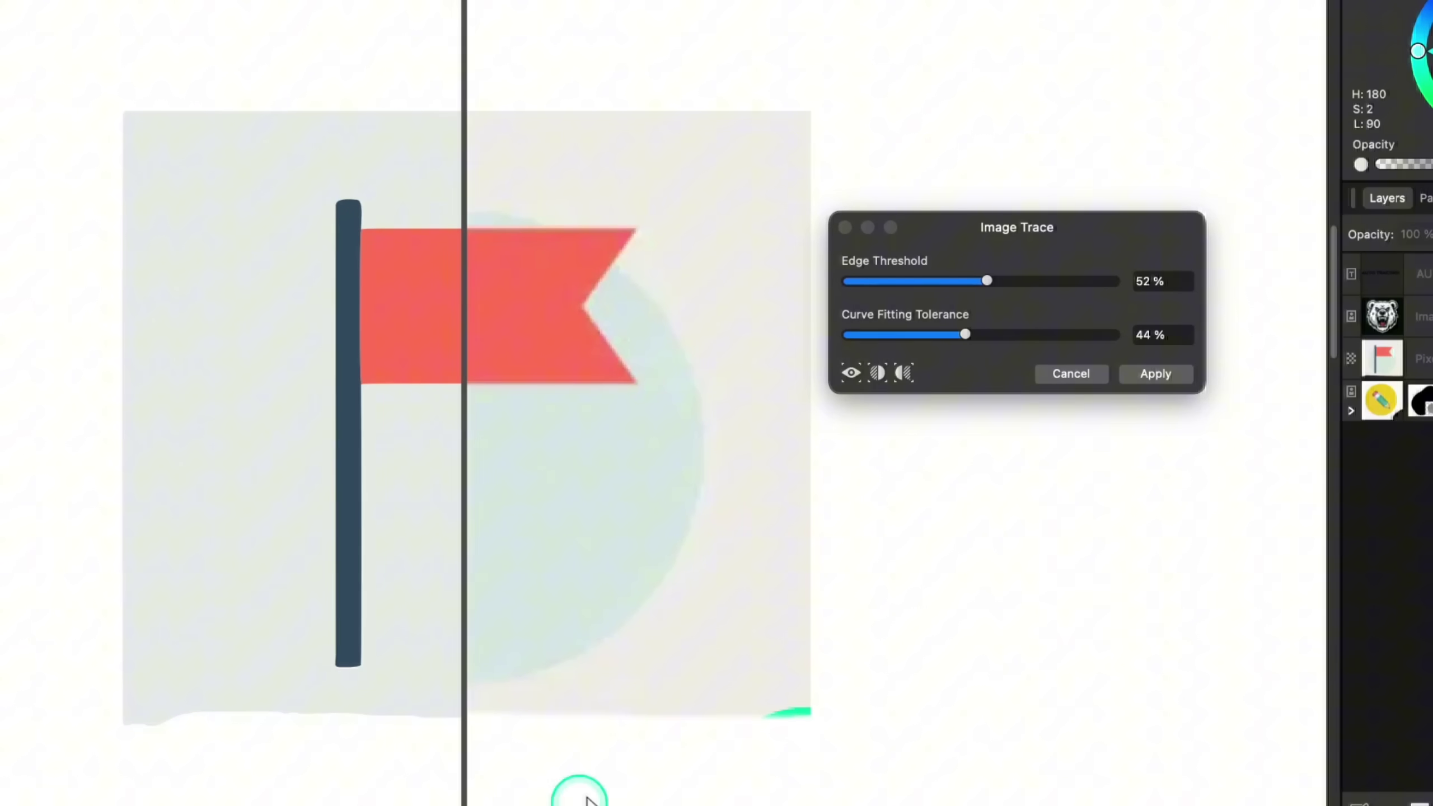
{"action": "left_click", "coordinate": [909, 367]}
{"action": "left_click_drag", "start_coordinate": [997, 233], "coordinate": [671, 765]}
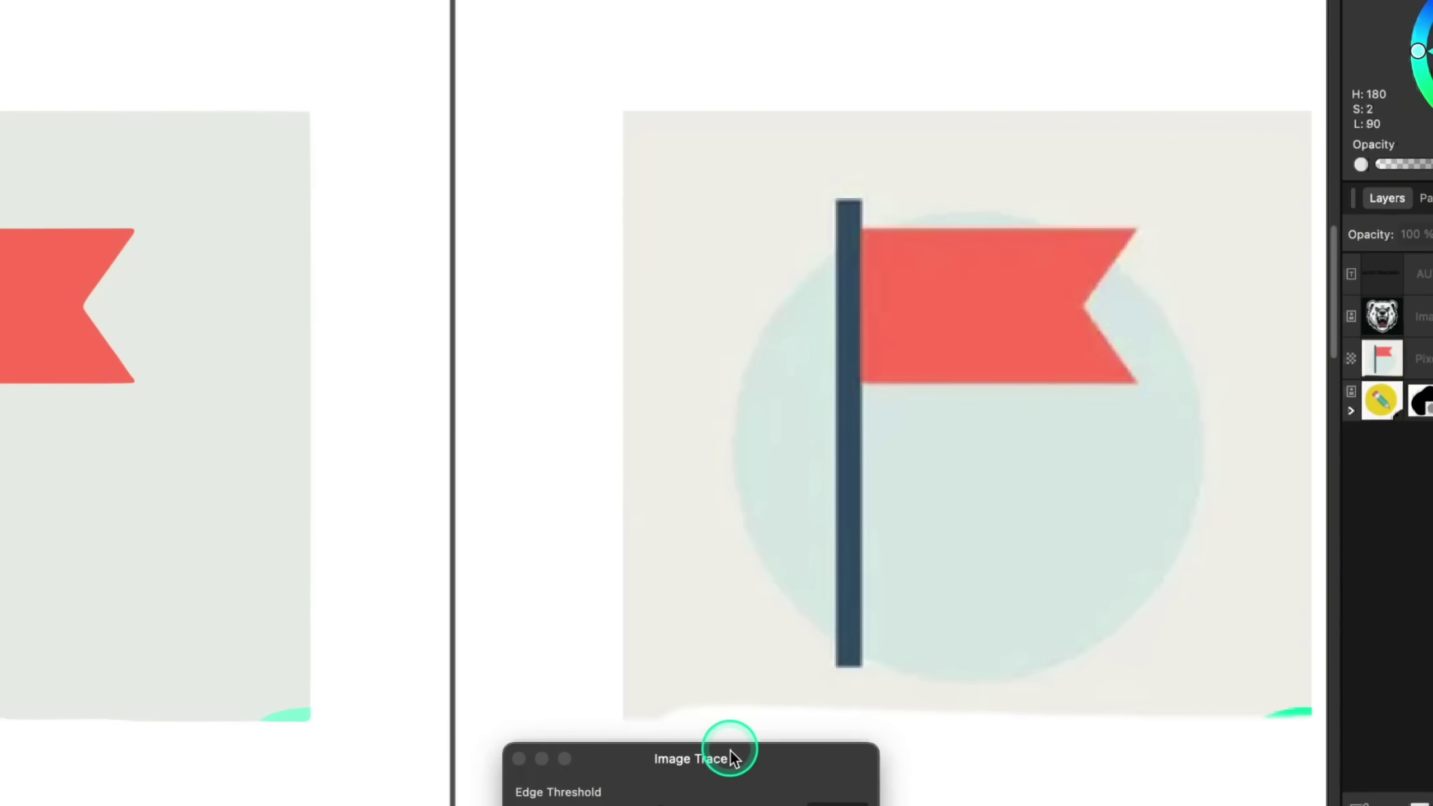
{"action": "mouse_move", "coordinate": [731, 752]}
{"action": "left_mouse_down"}
{"action": "mouse_move", "coordinate": [834, 408]}
{"action": "mouse_move", "coordinate": [857, 381]}
{"action": "mouse_move", "coordinate": [1067, 396]}
{"action": "left_mouse_up"}
{"action": "left_click", "coordinate": [672, 525]}
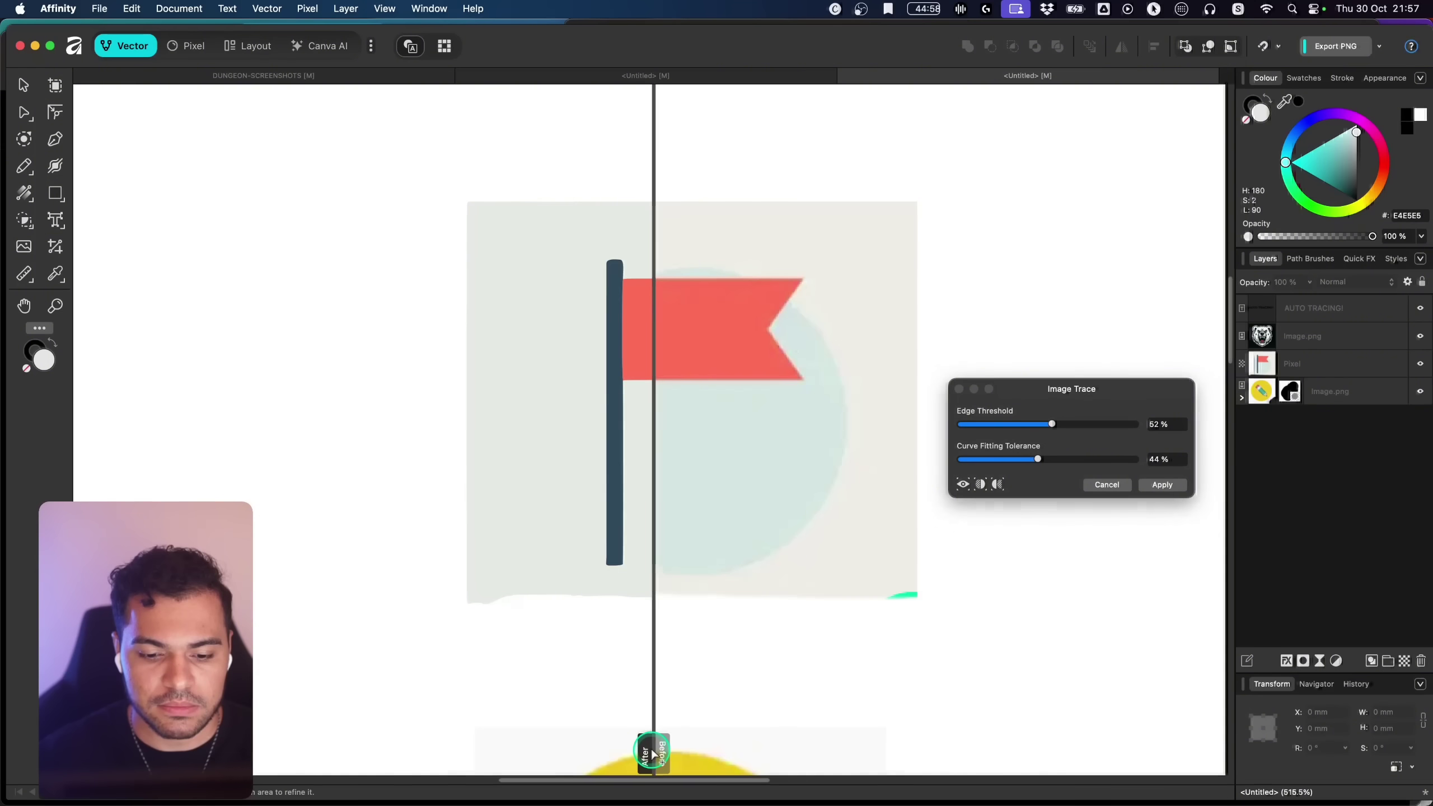
{"action": "mouse_move", "coordinate": [655, 756]}
{"action": "left_mouse_down"}
{"action": "mouse_move", "coordinate": [759, 750]}
{"action": "mouse_move", "coordinate": [602, 736]}
{"action": "mouse_move", "coordinate": [605, 711]}
{"action": "mouse_move", "coordinate": [851, 691]}
{"action": "left_mouse_up"}
{"action": "left_click", "coordinate": [1164, 485]}
Step: Move the traced red flag away from its pole and shift the dark blue pole in the opposite direction
{"action": "key", "text": "z"}
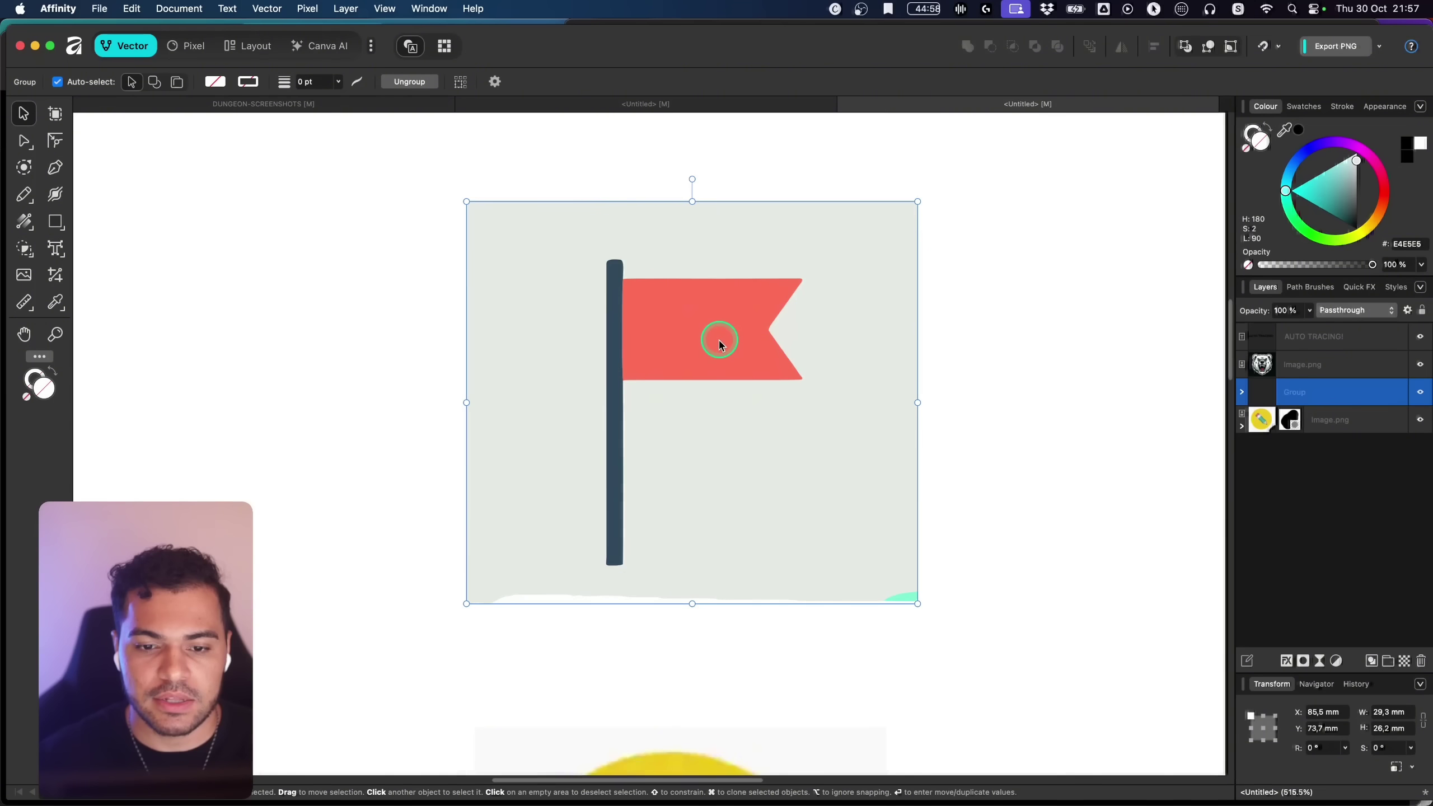
{"action": "mouse_move", "coordinate": [710, 339]}
{"action": "left_mouse_down"}
{"action": "mouse_move", "coordinate": [781, 332]}
{"action": "mouse_move", "coordinate": [720, 325]}
{"action": "mouse_move", "coordinate": [777, 359]}
{"action": "left_mouse_up"}
{"action": "key", "text": "v"}
{"action": "double_click", "coordinate": [713, 322]}
{"action": "left_click_drag", "start_coordinate": [579, 345], "coordinate": [504, 356]}
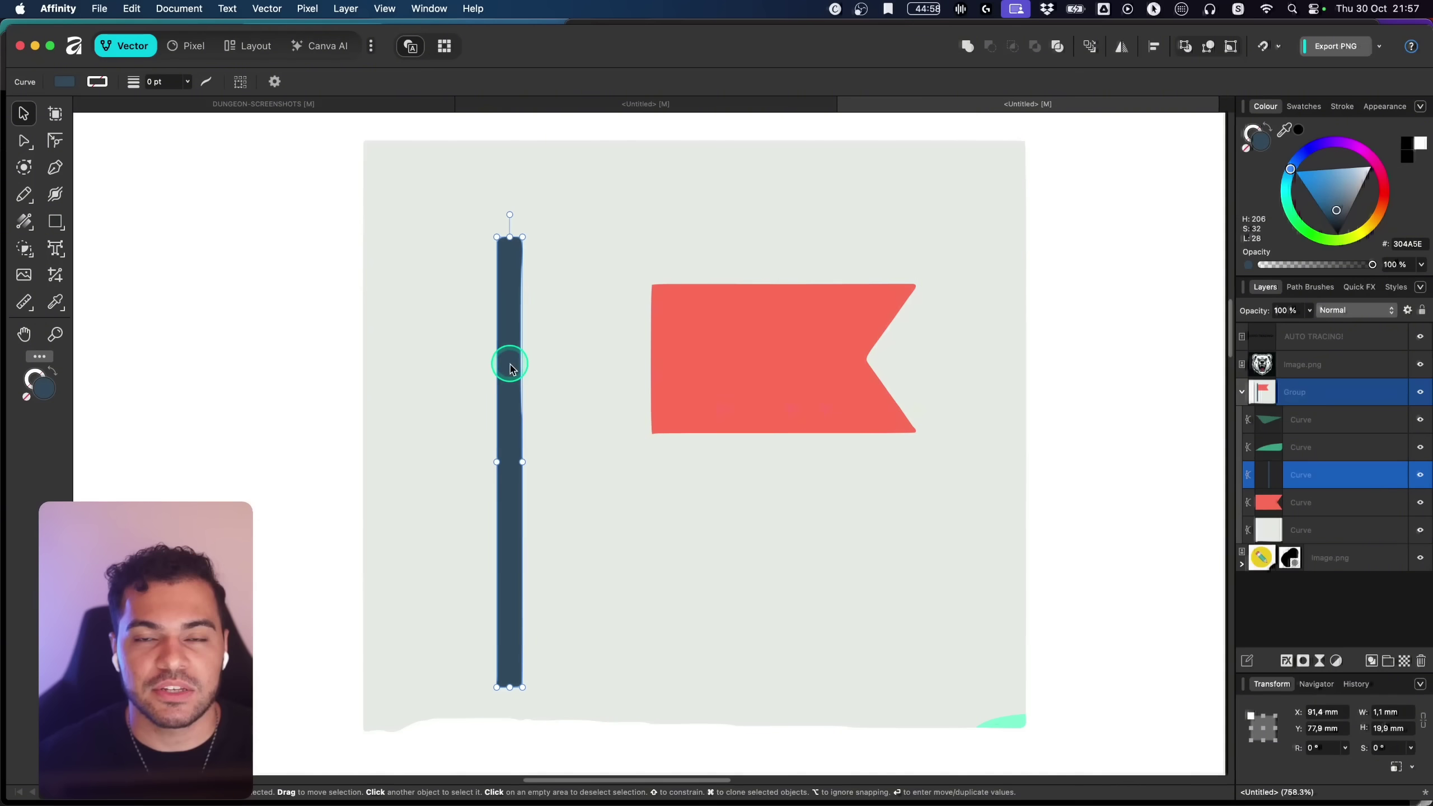
Step: Undo the last move of the dark blue pole
{"action": "left_click", "coordinate": [729, 355]}
{"action": "key", "text": "super+z"}
{"action": "key", "text": "super+z"}
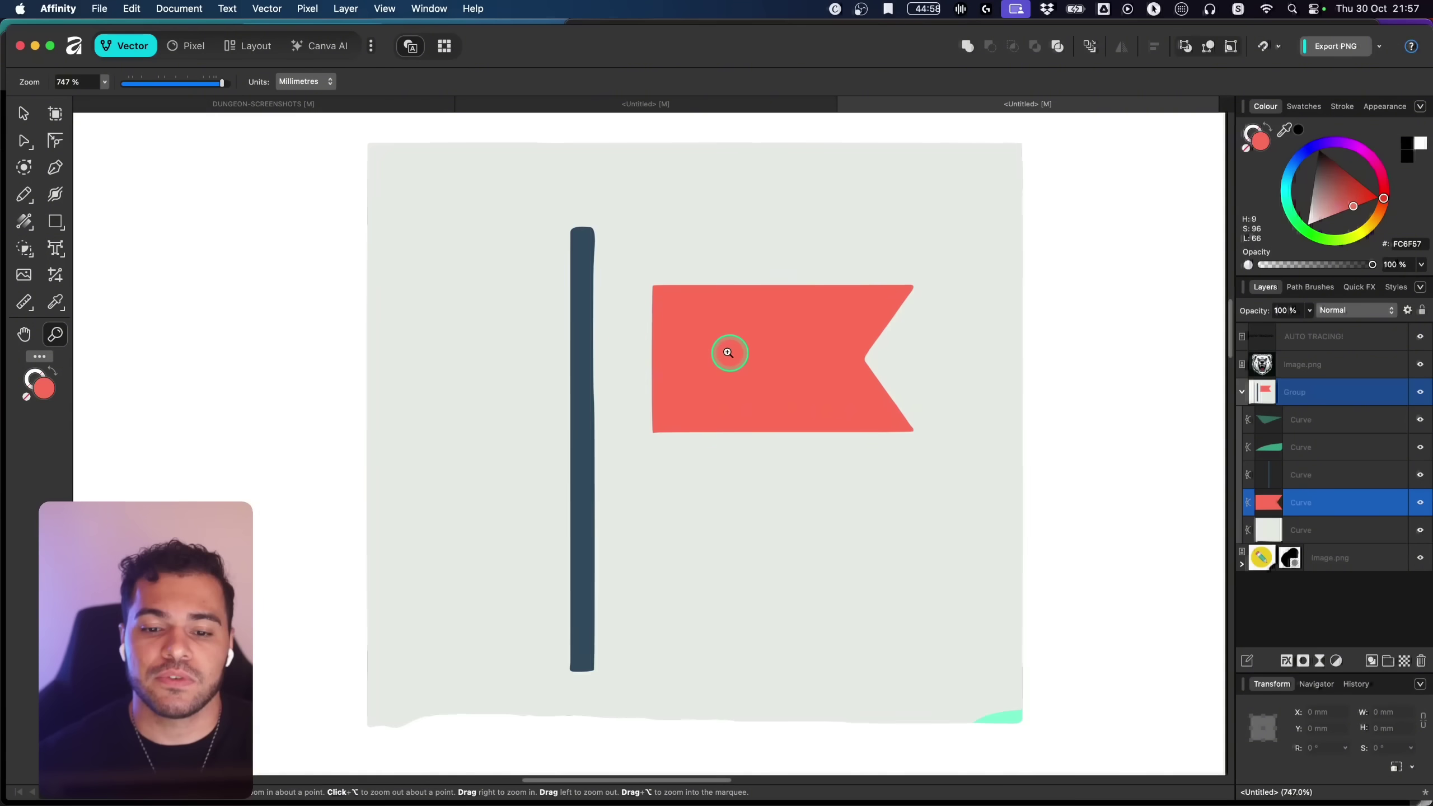
Step: Show the curve nodes of the traced red flag and select the ones at its upper notch tip
{"action": "scroll", "coordinate": [739, 350], "scroll_direction": "down", "scroll_amount": 2}
{"action": "left_click_drag", "start_coordinate": [761, 336], "coordinate": [751, 346]}
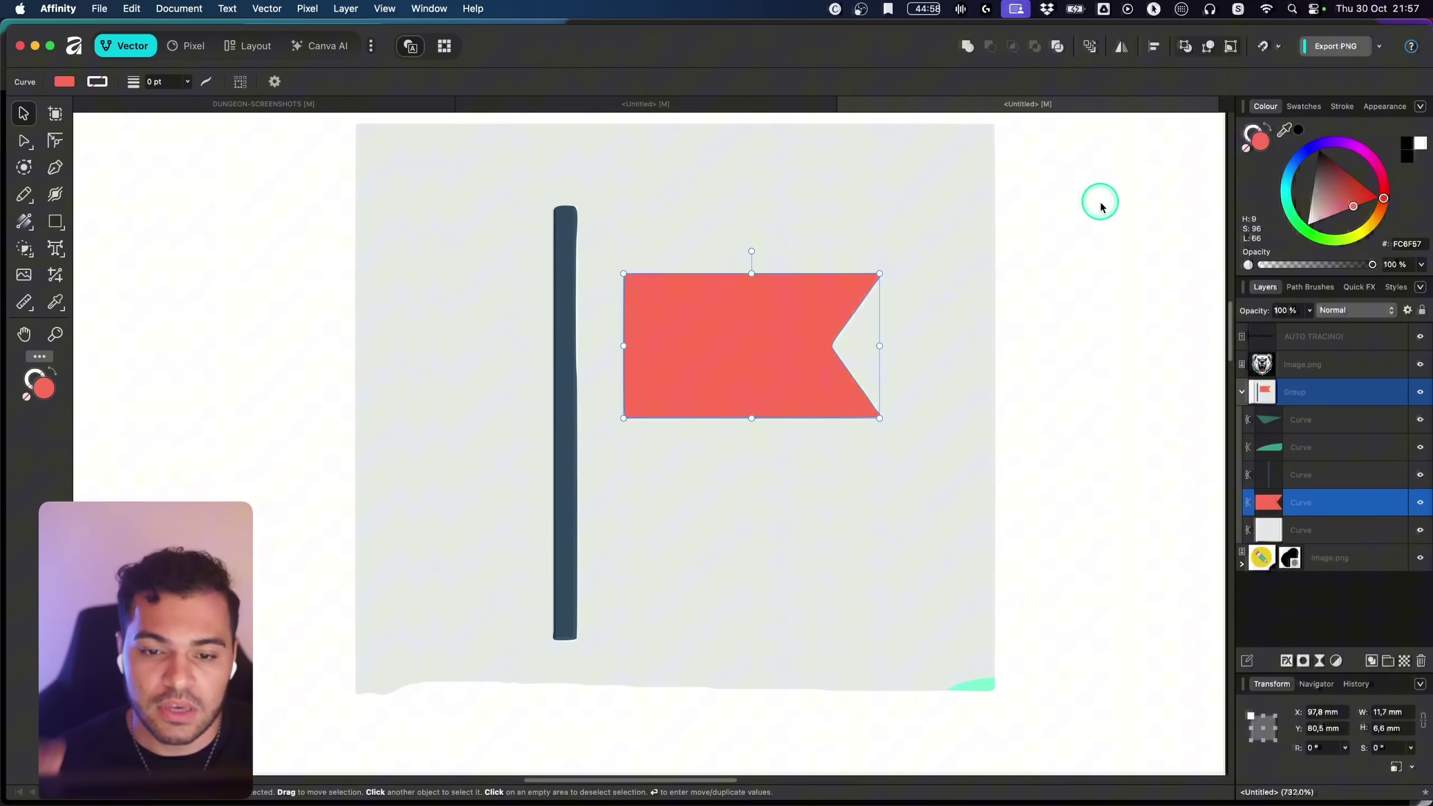
{"action": "key", "text": "a"}
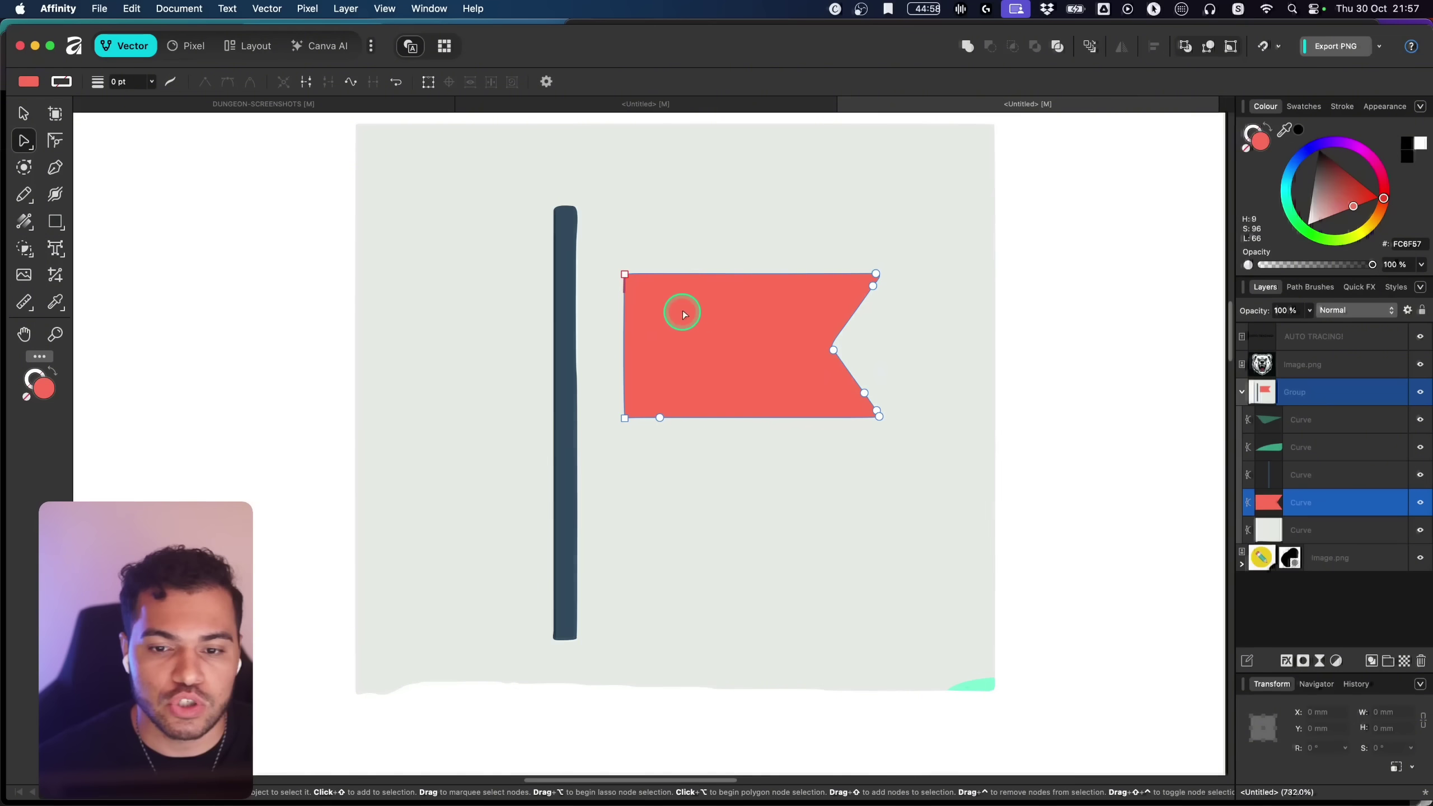
{"action": "scroll", "coordinate": [710, 324], "scroll_direction": "right", "scroll_amount": 2}
{"action": "left_click", "coordinate": [841, 290]}
Step: Recolour the traced flag shape to dark red, #B92108
{"action": "key", "text": "z"}
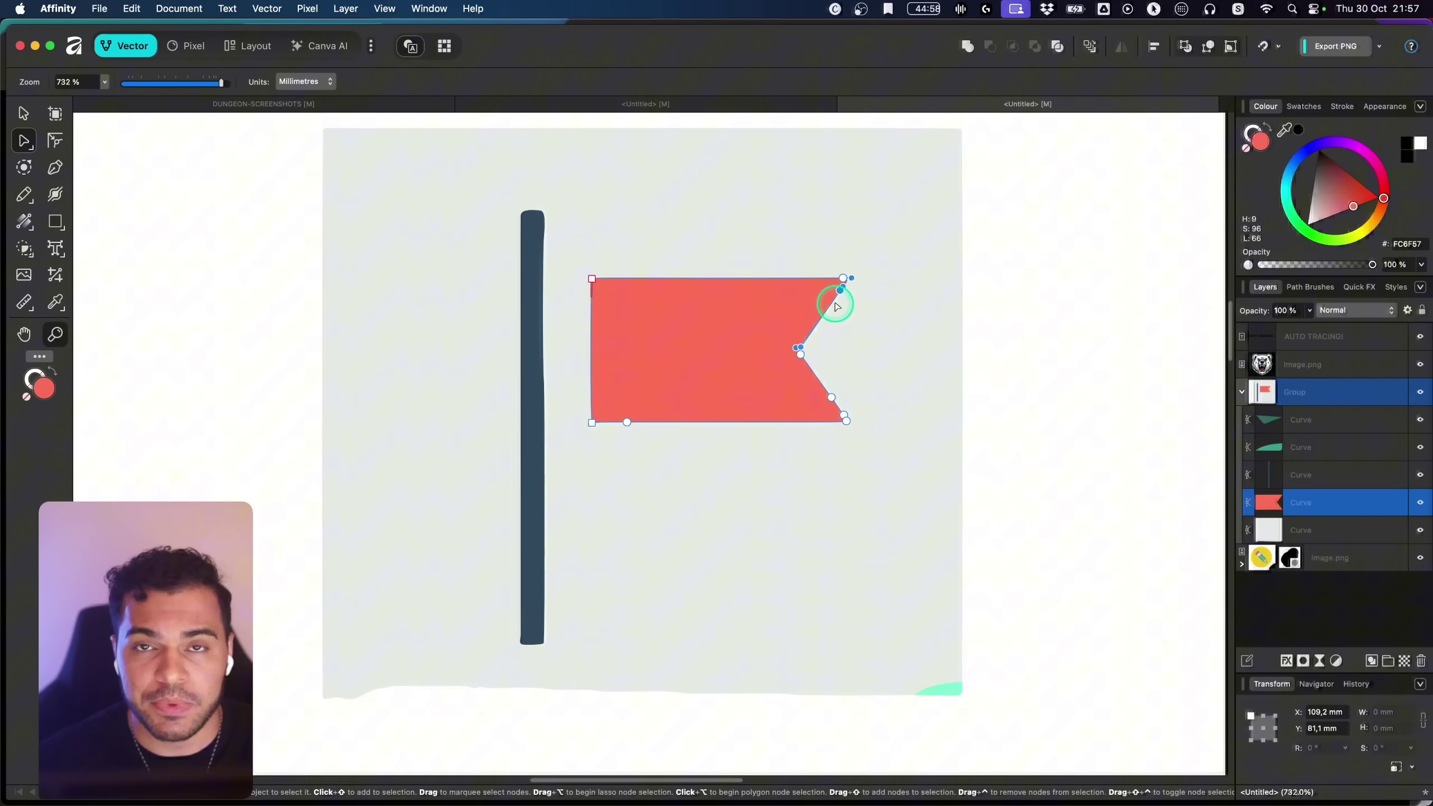
{"action": "left_click_drag", "start_coordinate": [818, 305], "coordinate": [566, 367]}
{"action": "key", "text": "z"}
{"action": "left_click_drag", "start_coordinate": [1285, 208], "coordinate": [1294, 162]}
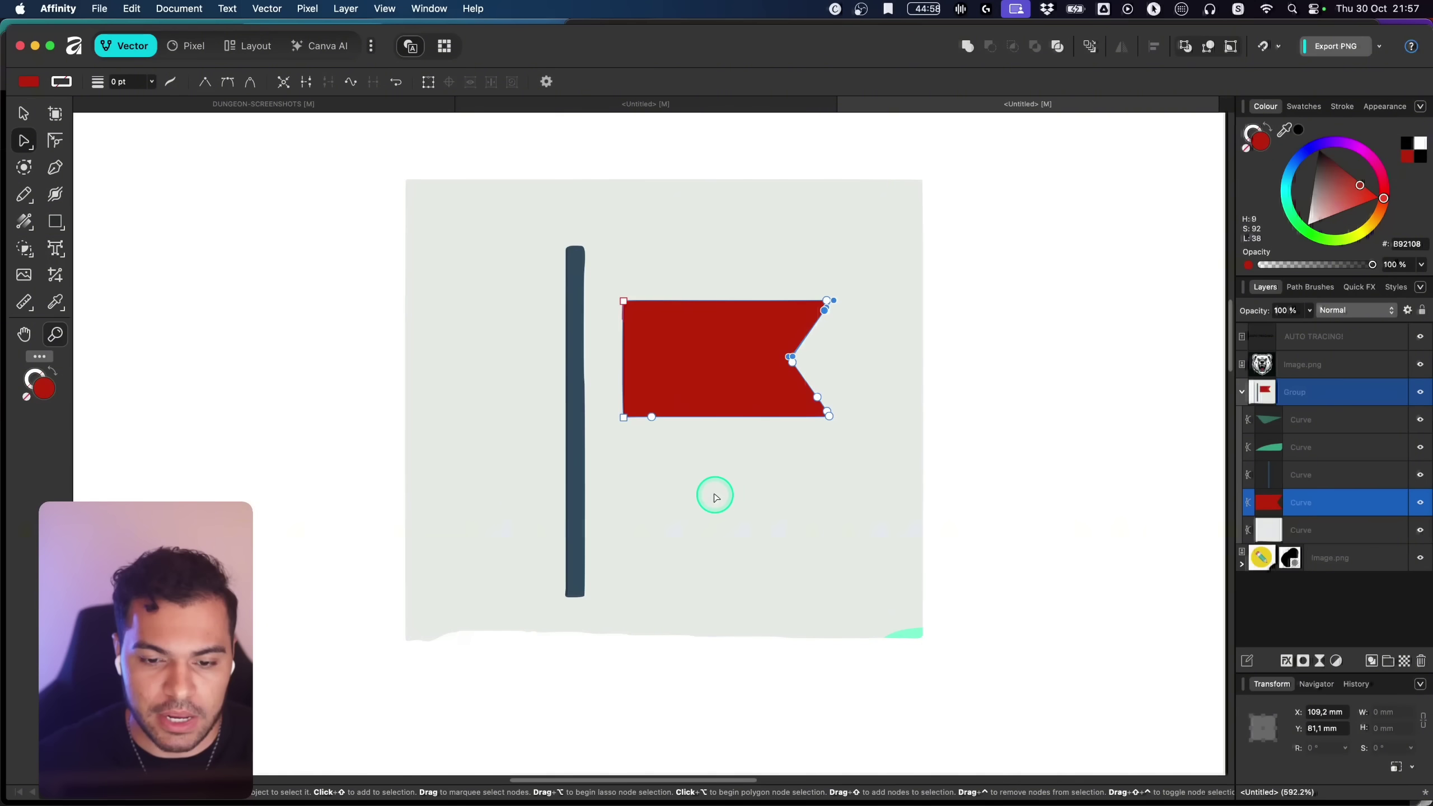
Step: Select the pencil image below the flag and examine its edges and details up close
{"action": "key", "text": "z"}
{"action": "mouse_move", "coordinate": [726, 511]}
{"action": "left_mouse_down"}
{"action": "mouse_move", "coordinate": [646, 564]}
{"action": "mouse_move", "coordinate": [636, 311]}
{"action": "left_mouse_up"}
{"action": "left_click_drag", "start_coordinate": [657, 447], "coordinate": [690, 202]}
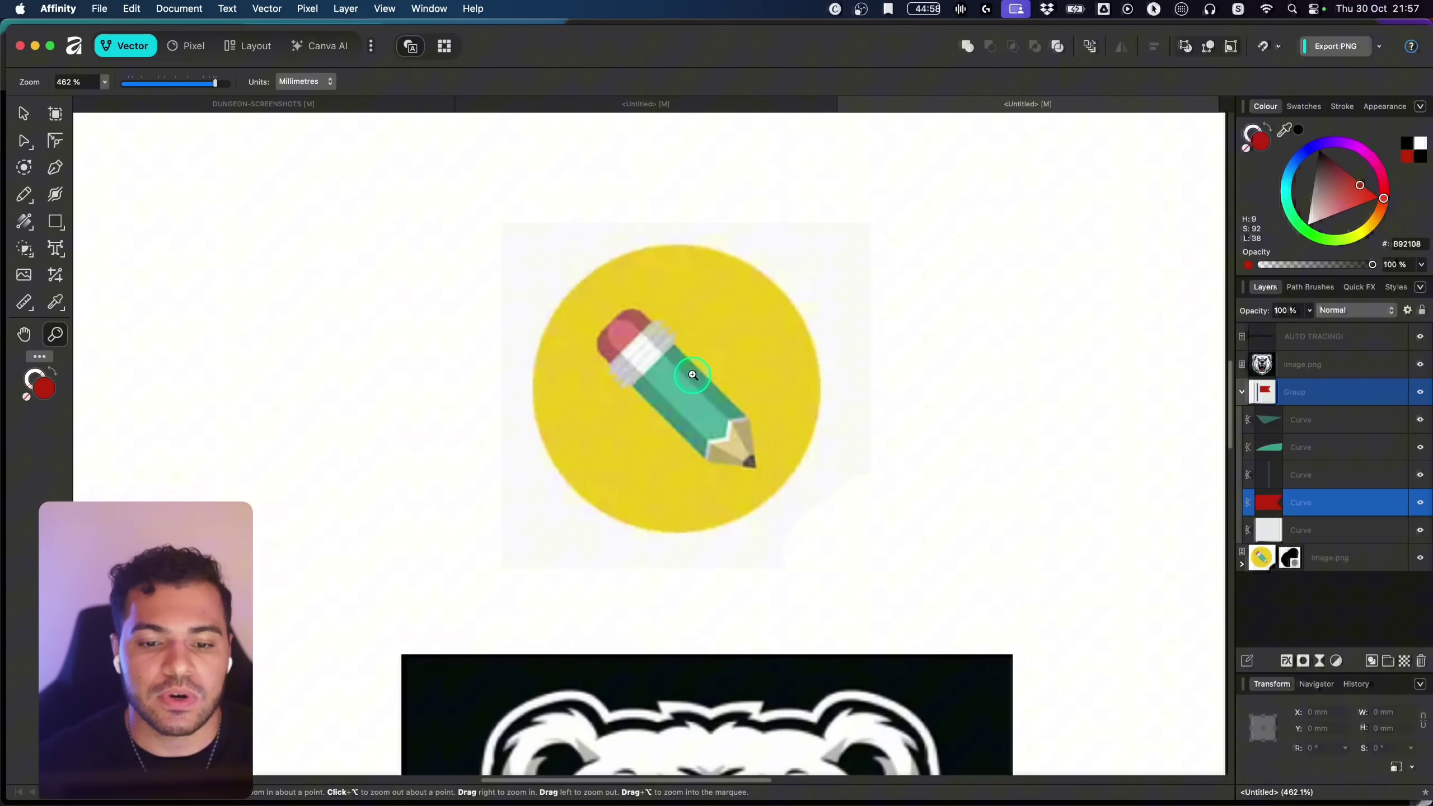
{"action": "mouse_move", "coordinate": [690, 376]}
{"action": "left_mouse_down"}
{"action": "mouse_move", "coordinate": [726, 372]}
{"action": "mouse_move", "coordinate": [726, 387]}
{"action": "left_mouse_up"}
{"action": "key", "text": "v"}
{"action": "left_click", "coordinate": [705, 353]}
{"action": "key", "text": "z"}
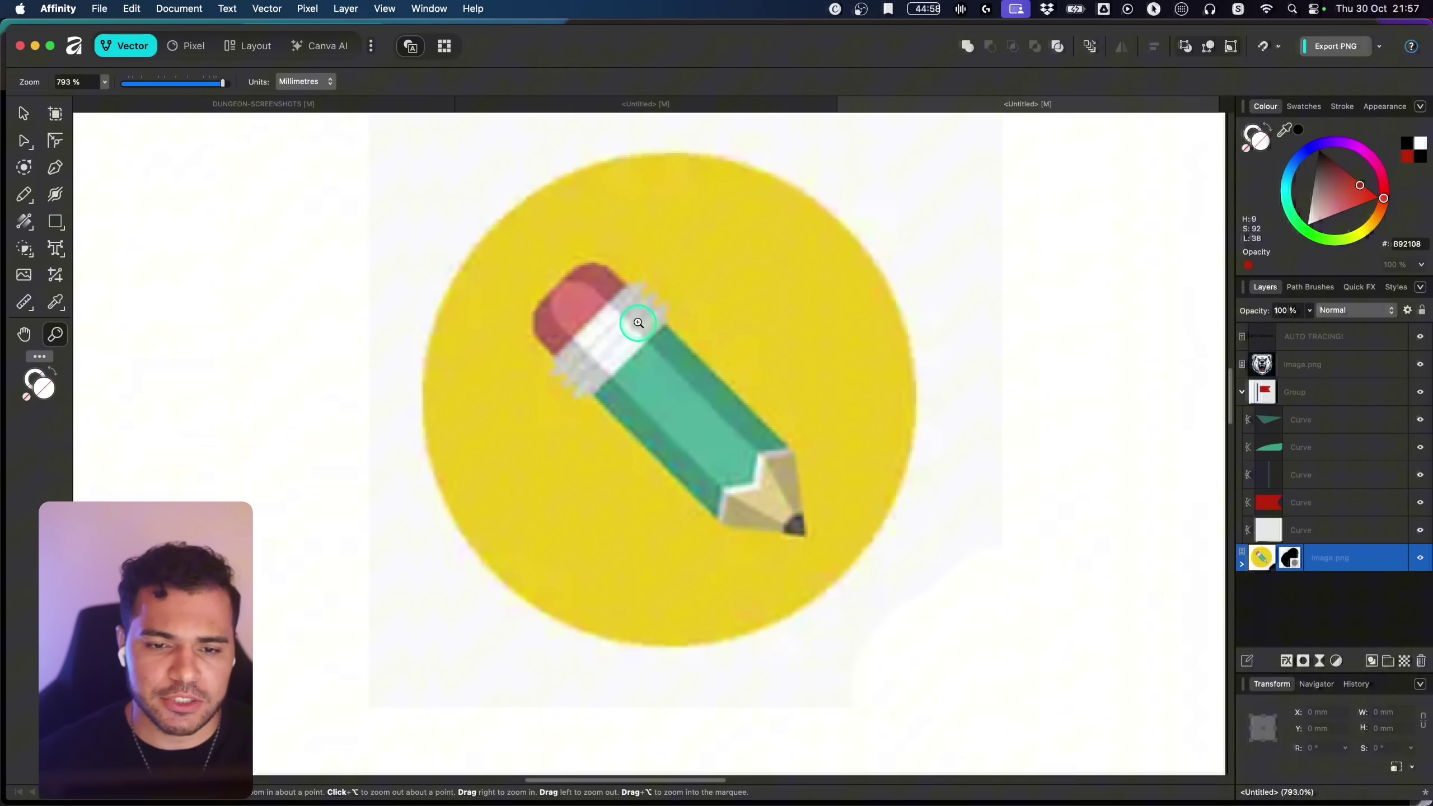
{"action": "mouse_move", "coordinate": [612, 318]}
{"action": "left_mouse_down"}
{"action": "mouse_move", "coordinate": [638, 315]}
{"action": "mouse_move", "coordinate": [583, 359]}
{"action": "mouse_move", "coordinate": [530, 364]}
{"action": "left_mouse_up"}
{"action": "key", "text": "space"}
{"action": "mouse_move", "coordinate": [693, 365]}
{"action": "left_mouse_down"}
{"action": "mouse_move", "coordinate": [587, 382]}
{"action": "mouse_move", "coordinate": [720, 459]}
{"action": "mouse_move", "coordinate": [801, 544]}
{"action": "mouse_move", "coordinate": [741, 476]}
{"action": "mouse_move", "coordinate": [737, 500]}
{"action": "left_mouse_up"}
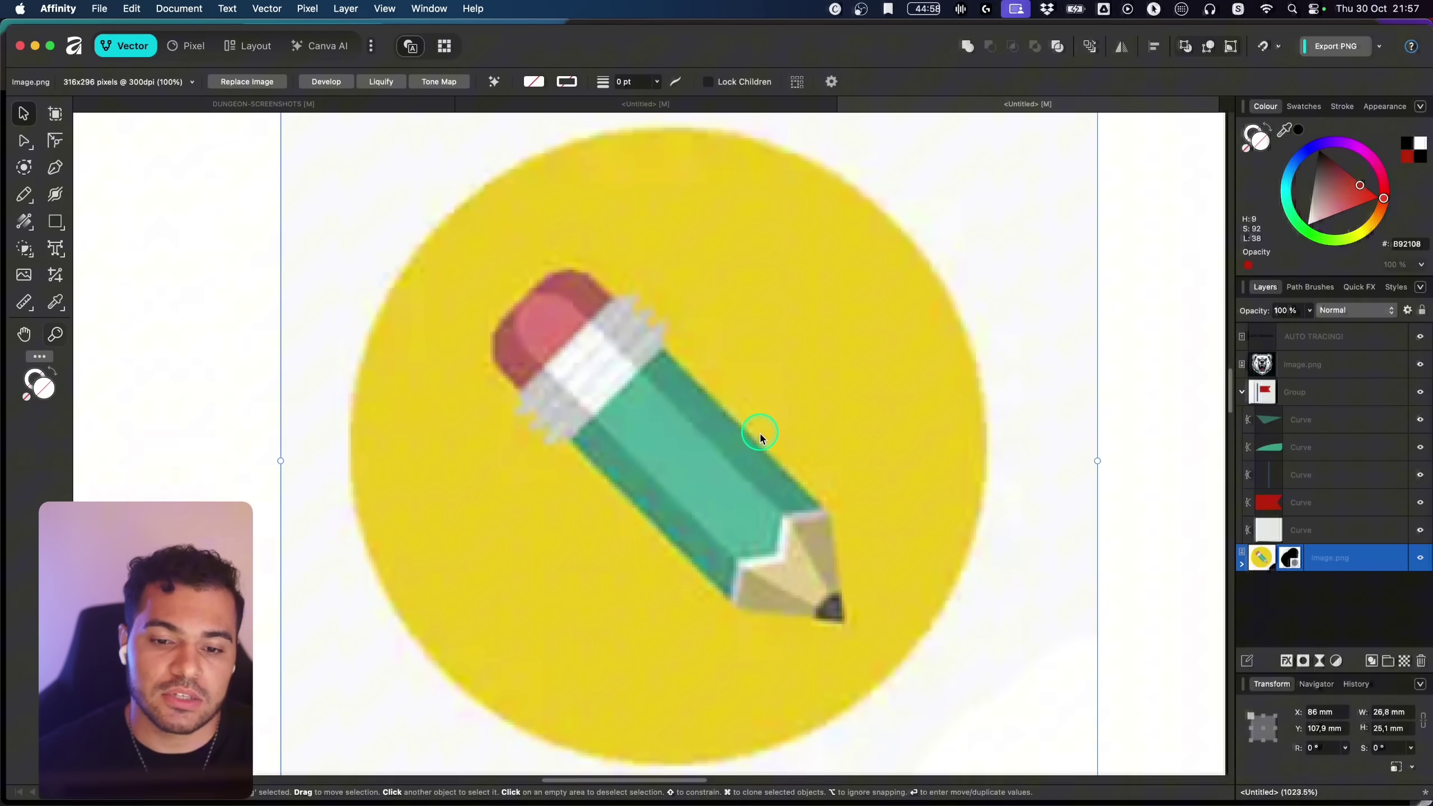
{"action": "key", "text": "super+space"}
{"action": "mouse_move", "coordinate": [759, 435]}
{"action": "left_mouse_down"}
{"action": "mouse_move", "coordinate": [729, 442]}
{"action": "mouse_move", "coordinate": [759, 426]}
{"action": "left_mouse_up"}
{"action": "key", "text": "super+space"}
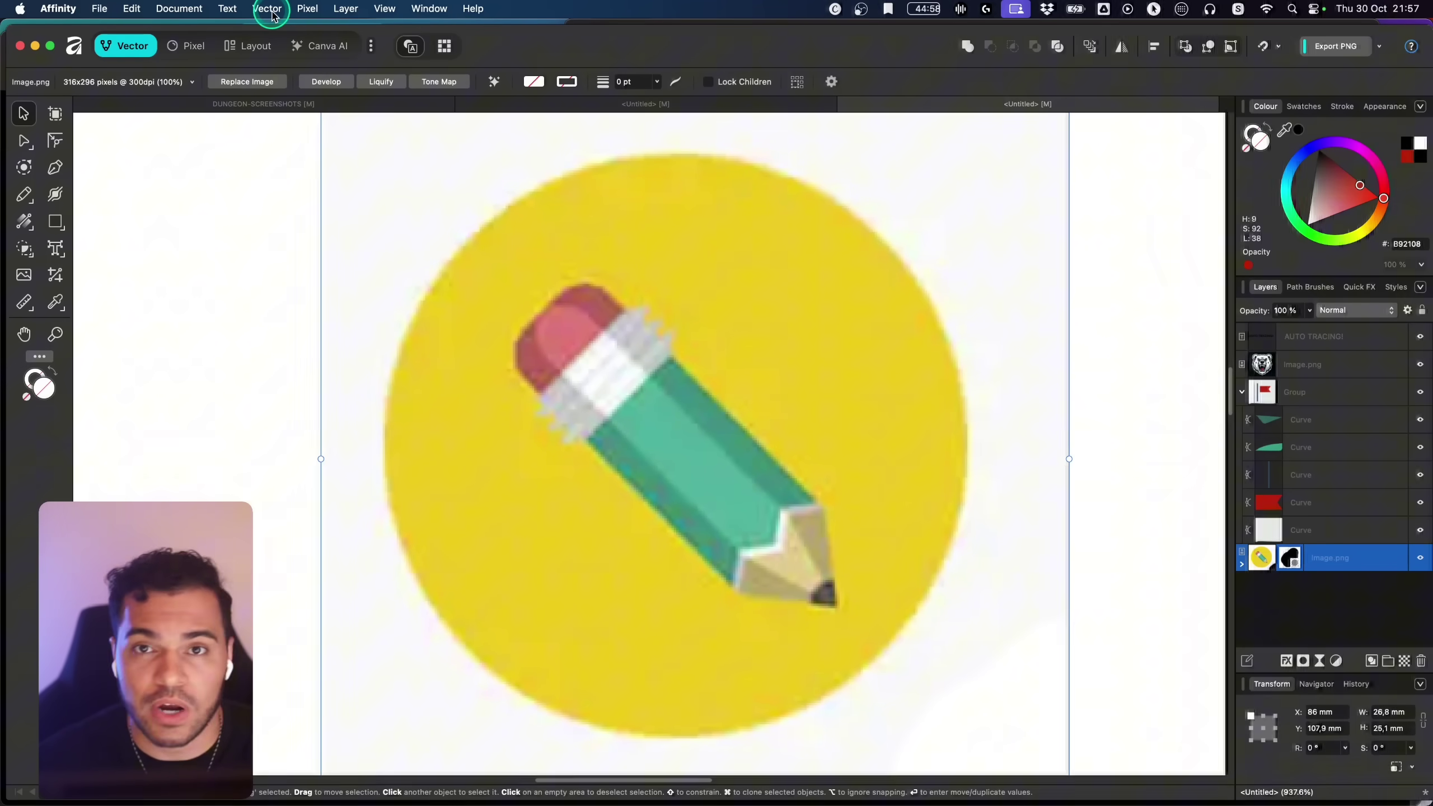
Step: Try Image Trace on the pencil image with Edge Threshold values of 9%, 52% and 46%, and cancel the trace
{"action": "left_click", "coordinate": [271, 16]}
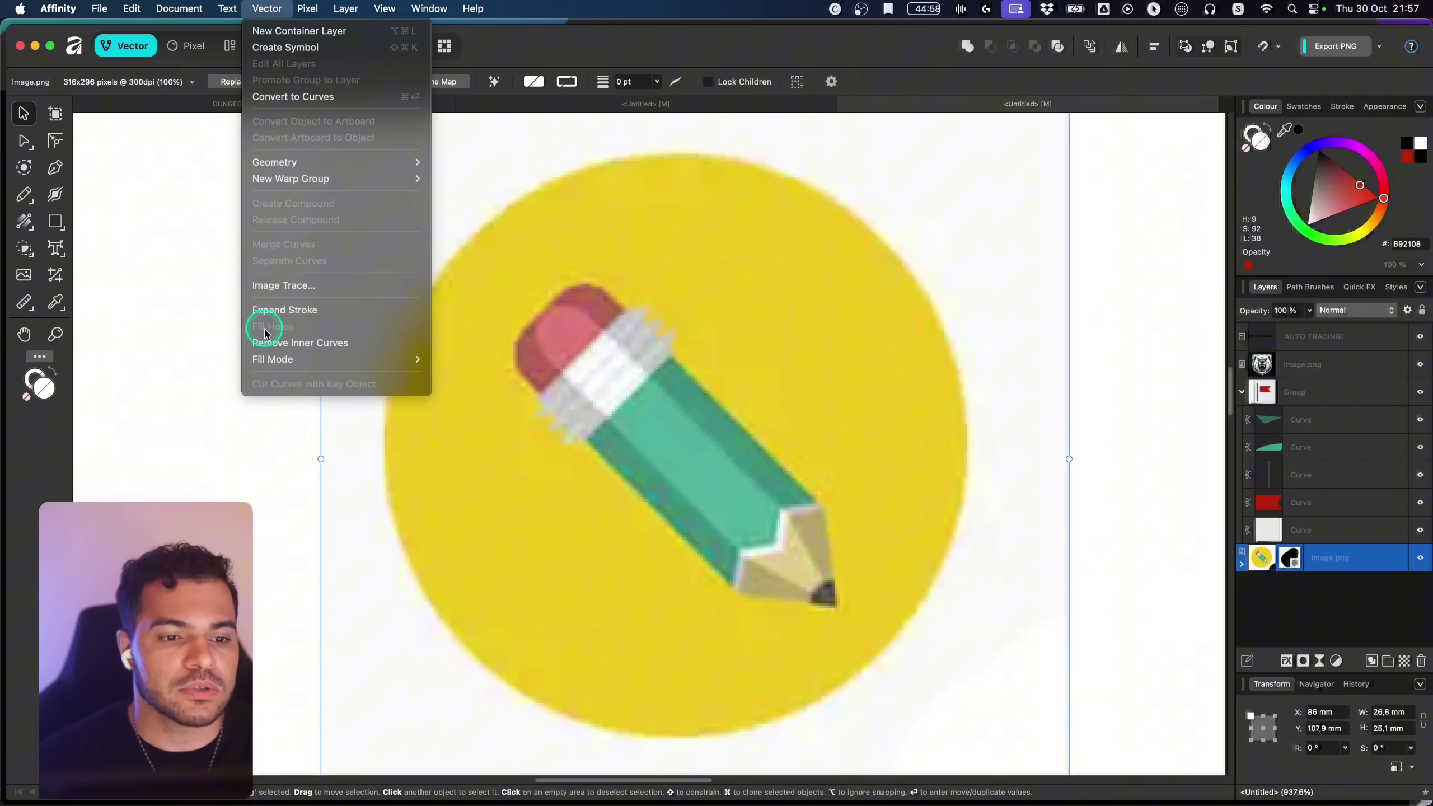
{"action": "left_click", "coordinate": [277, 285]}
{"action": "left_click_drag", "start_coordinate": [1093, 620], "coordinate": [980, 216]}
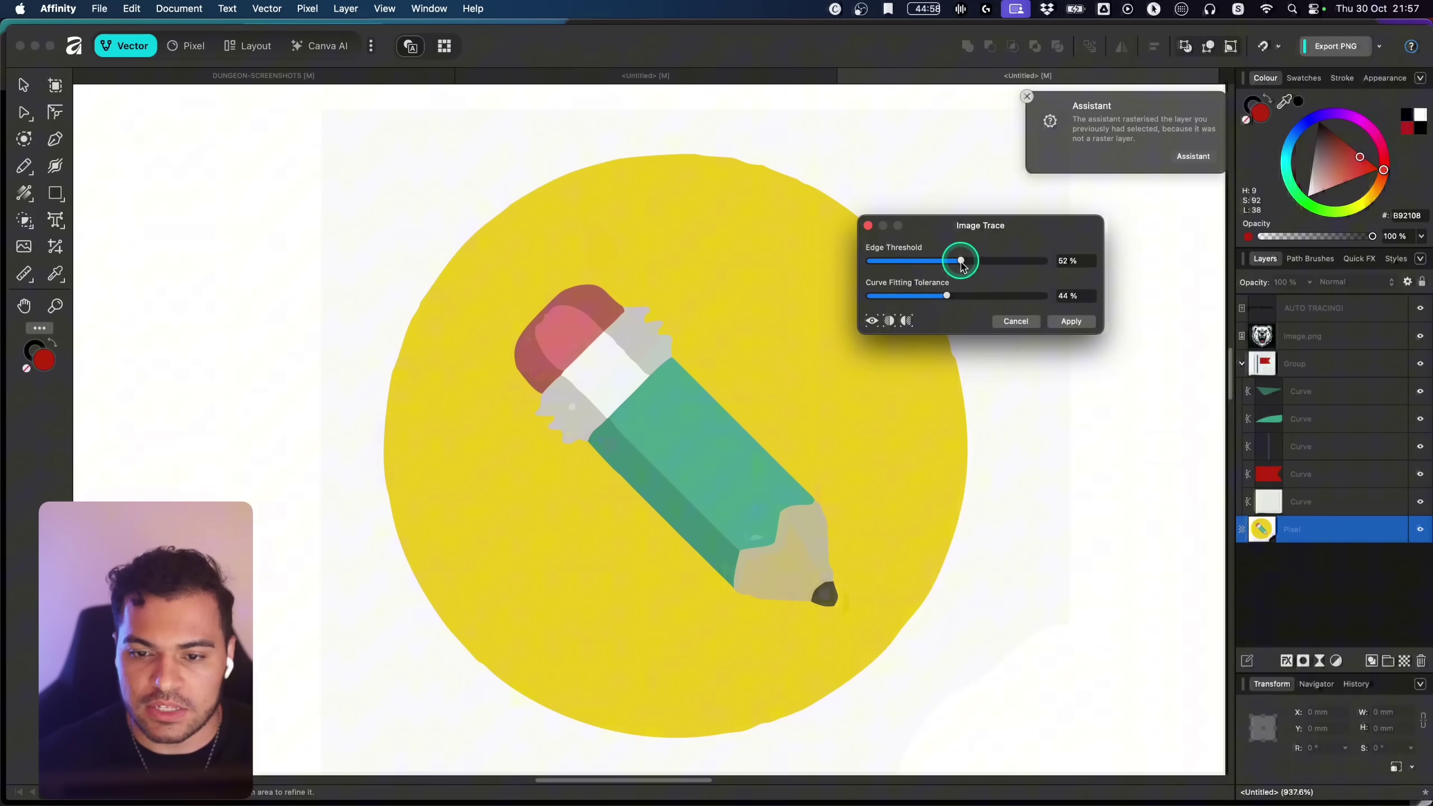
{"action": "left_click_drag", "start_coordinate": [924, 267], "coordinate": [889, 268]}
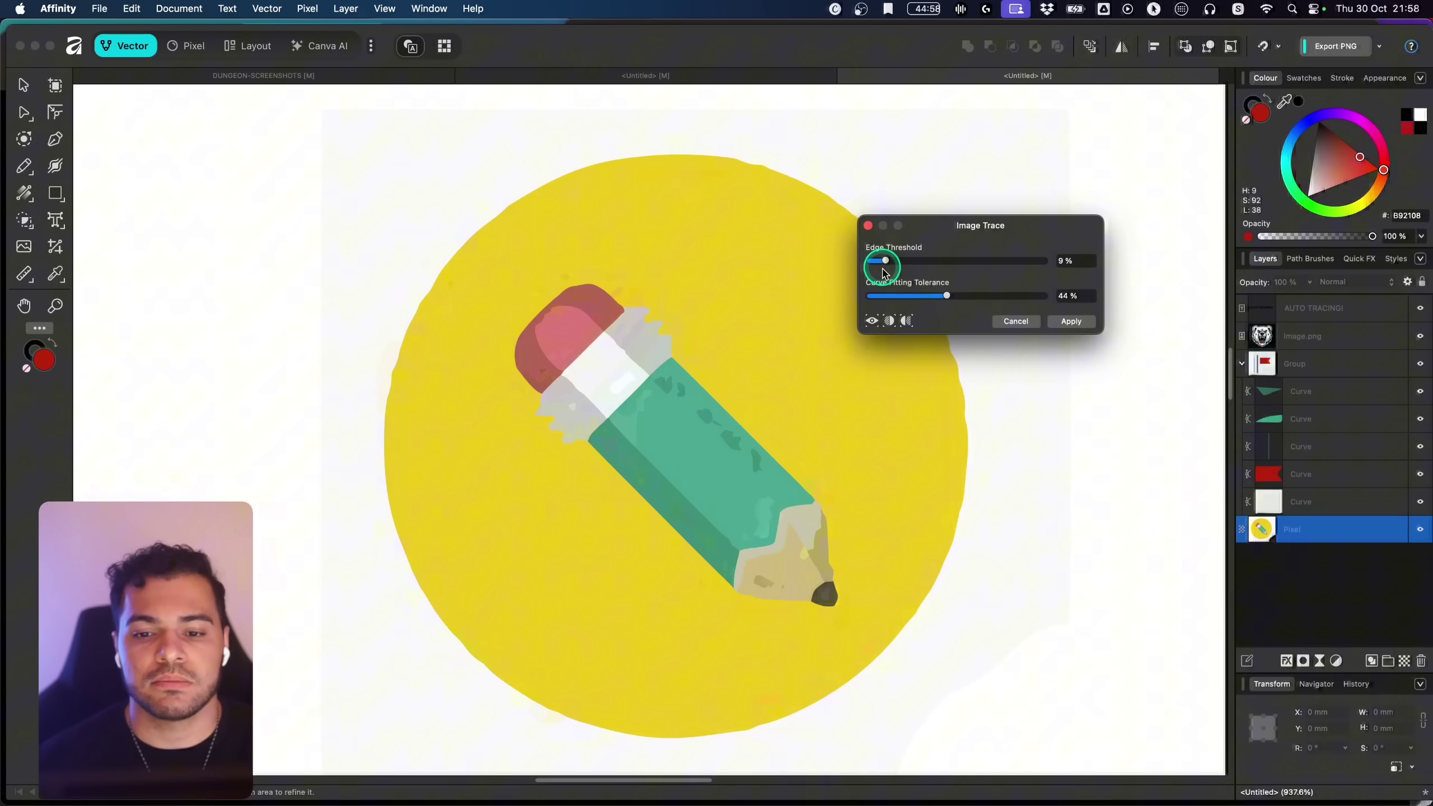
{"action": "mouse_move", "coordinate": [889, 263]}
{"action": "left_mouse_down"}
{"action": "mouse_move", "coordinate": [1048, 264]}
{"action": "mouse_move", "coordinate": [959, 261]}
{"action": "left_mouse_up"}
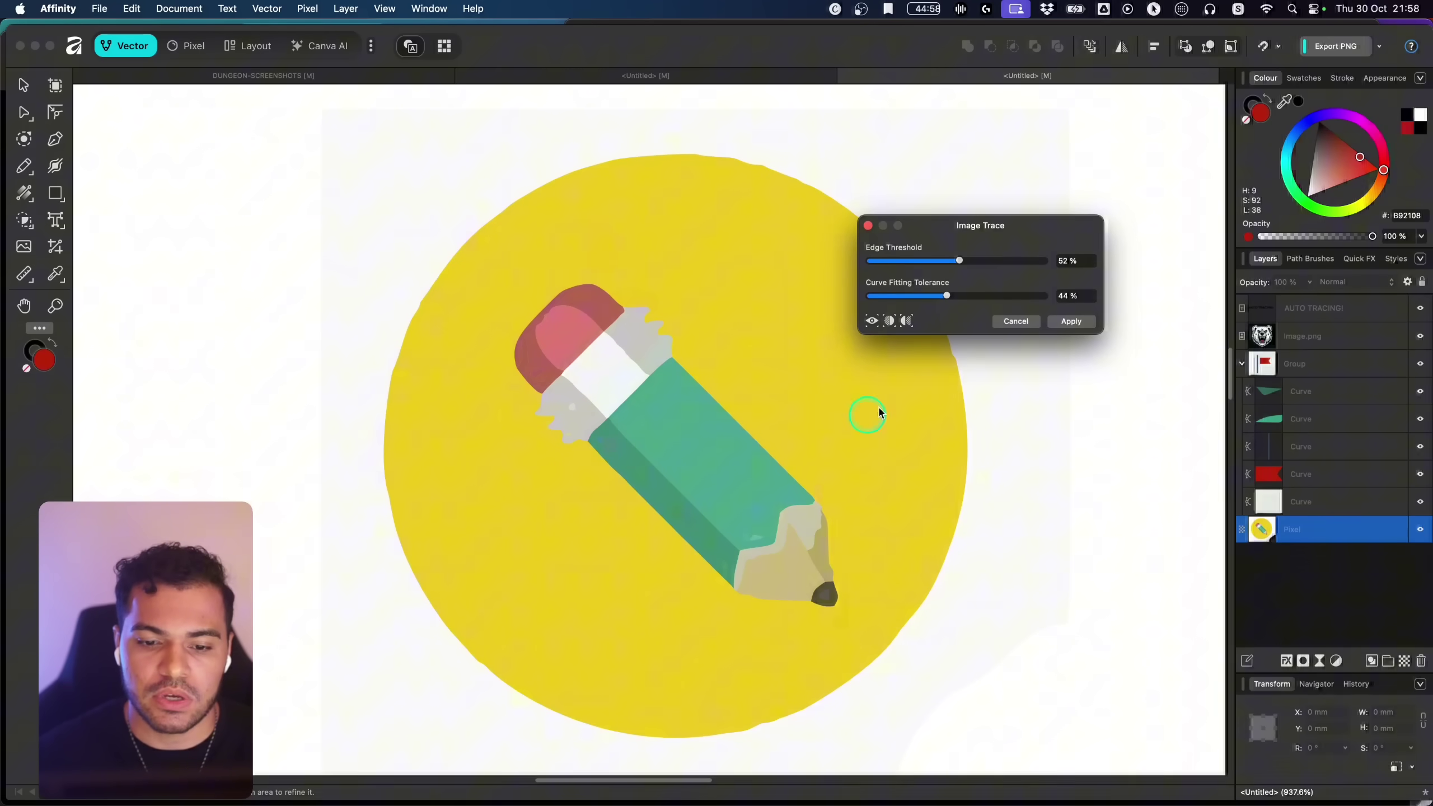
{"action": "mouse_move", "coordinate": [996, 263]}
{"action": "left_mouse_down"}
{"action": "mouse_move", "coordinate": [1018, 268]}
{"action": "mouse_move", "coordinate": [955, 263]}
{"action": "left_mouse_up"}
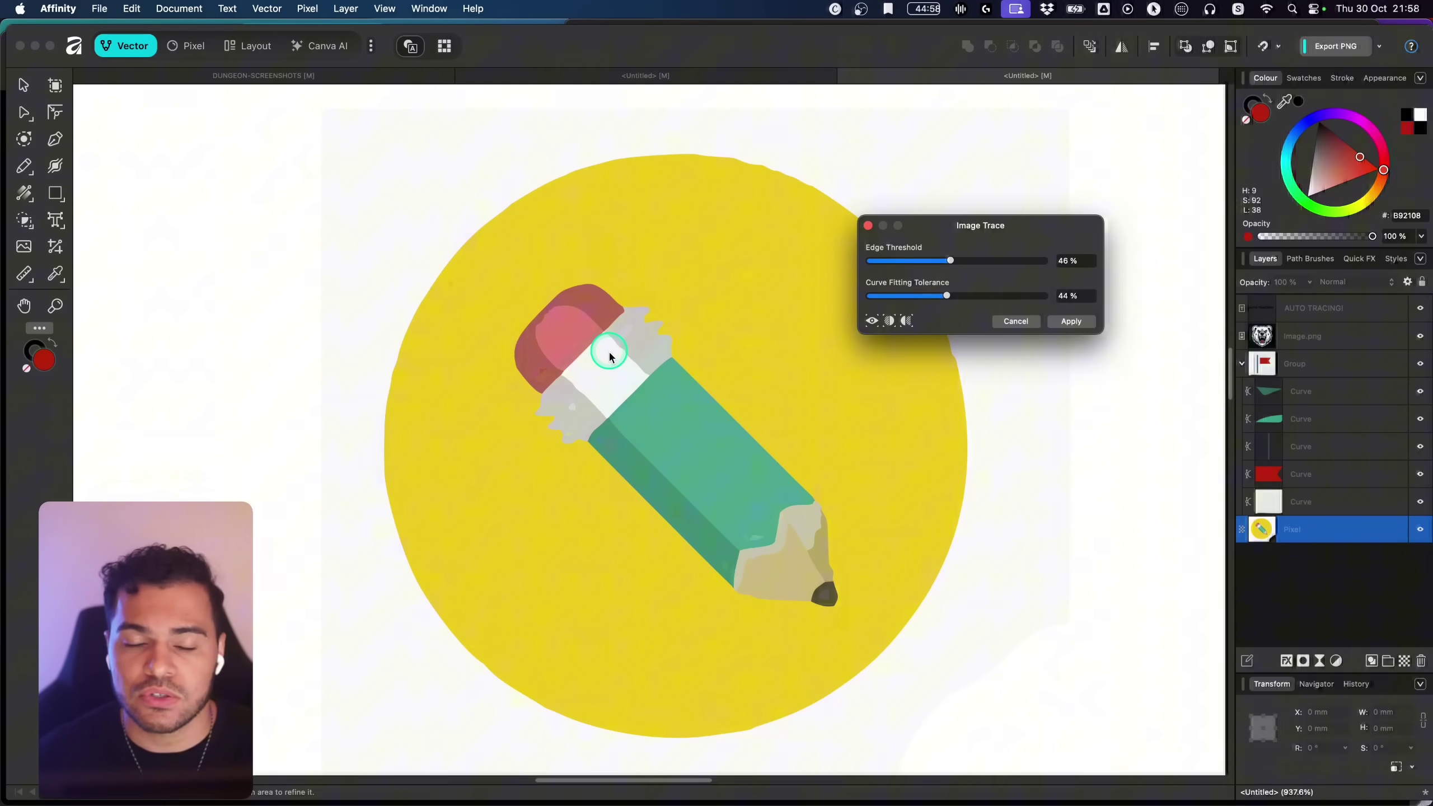
{"action": "left_click", "coordinate": [1014, 322]}
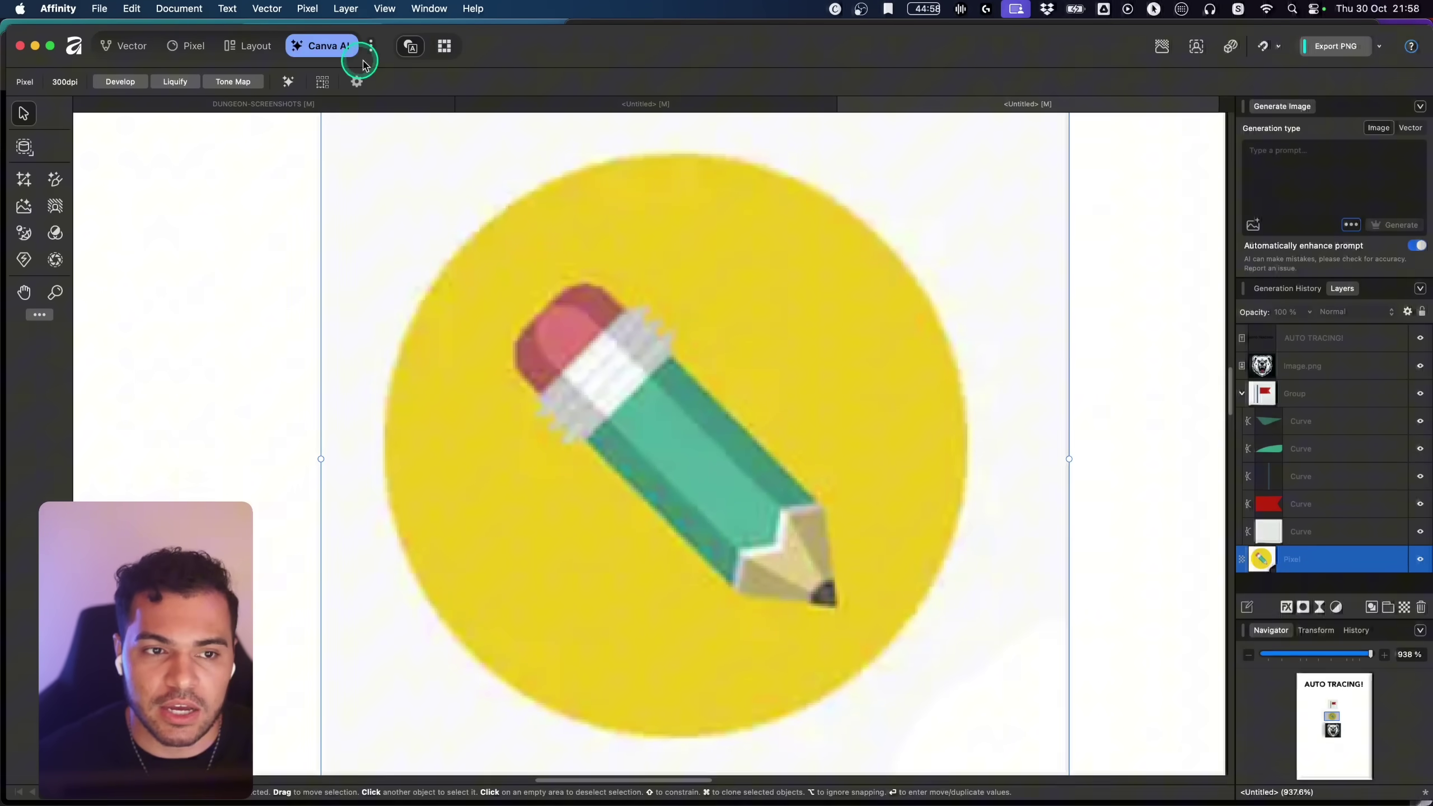
Step: Apply Super Resolve to the pencil image at 200% scale with no initial downsample, comparing before and after
{"action": "left_click", "coordinate": [24, 263]}
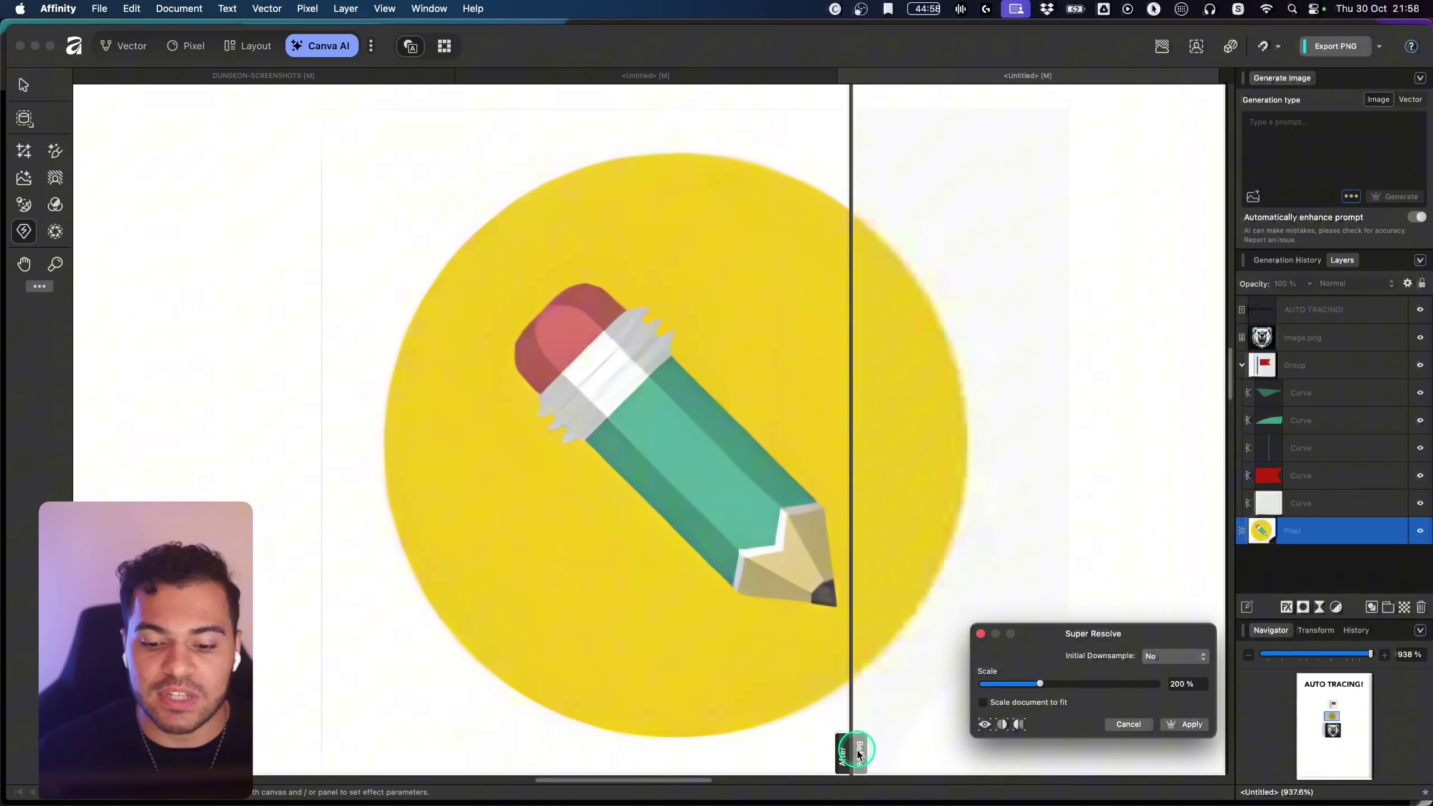
{"action": "left_click_drag", "start_coordinate": [851, 755], "coordinate": [896, 673]}
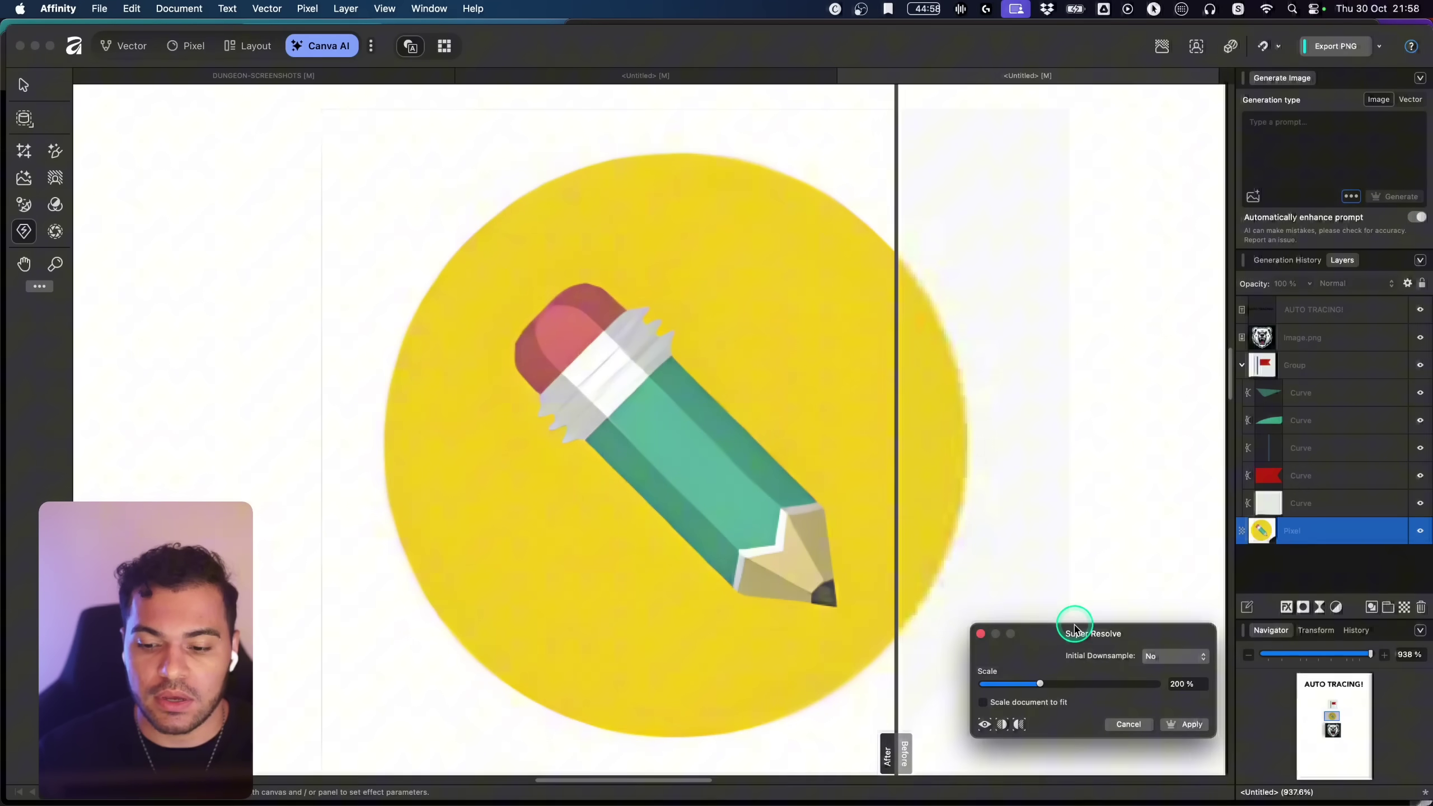
{"action": "left_click_drag", "start_coordinate": [1073, 624], "coordinate": [1023, 387]}
{"action": "left_click", "coordinate": [1134, 490]}
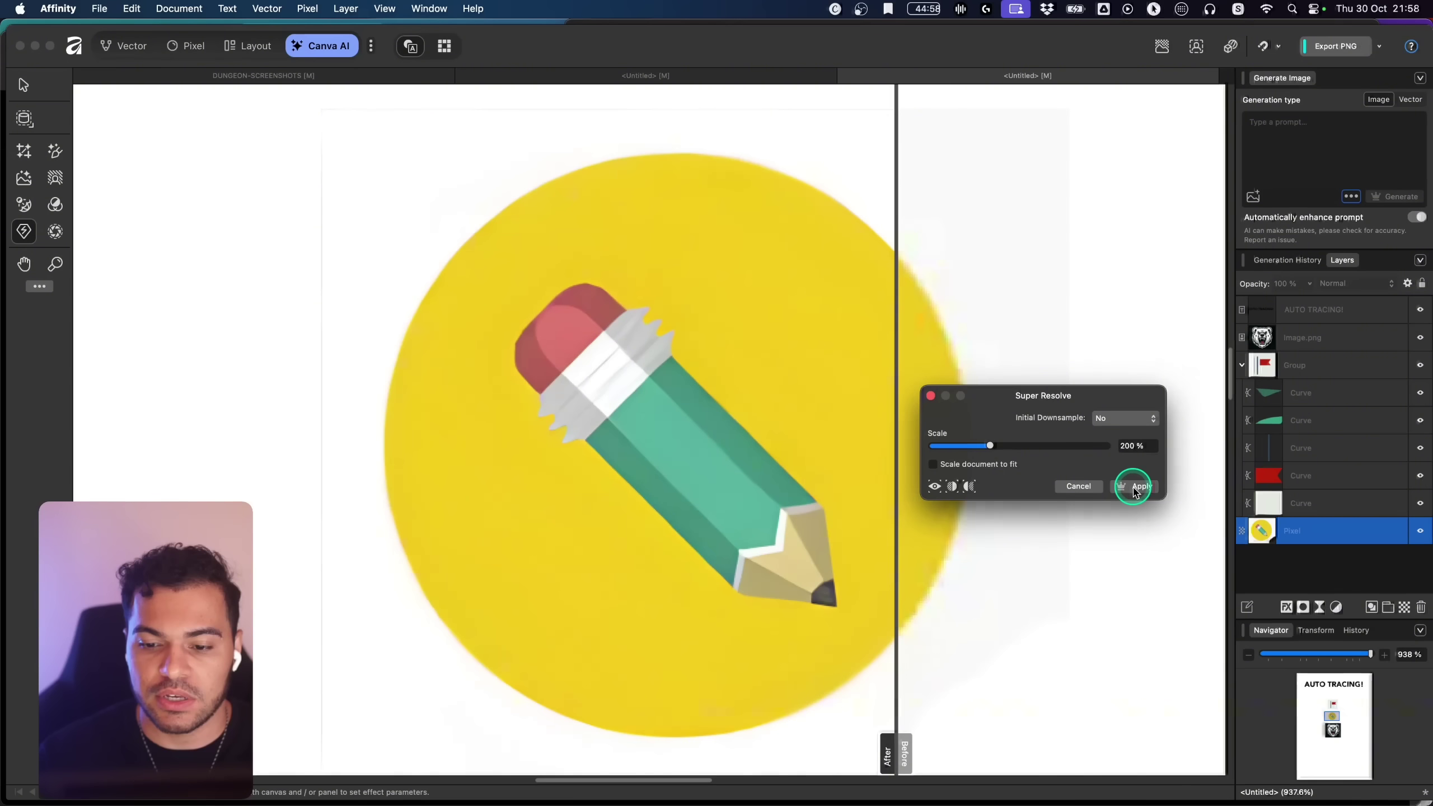
{"action": "left_click", "coordinate": [1145, 488]}
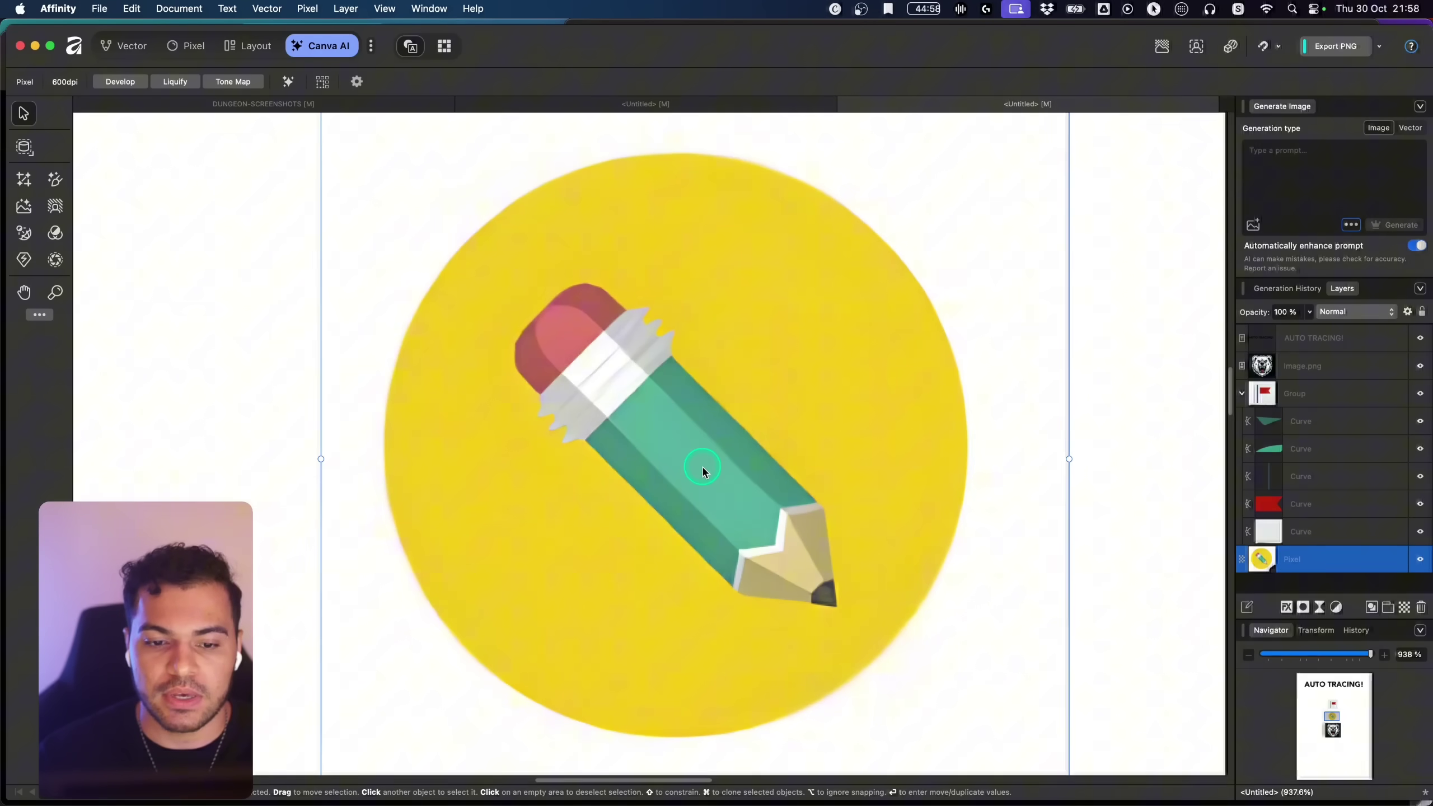
Step: Vectorise the enhanced pencil image with Image Trace at 58% Edge Threshold and 44% Curve Fitting Tolerance
{"action": "left_click", "coordinate": [704, 470]}
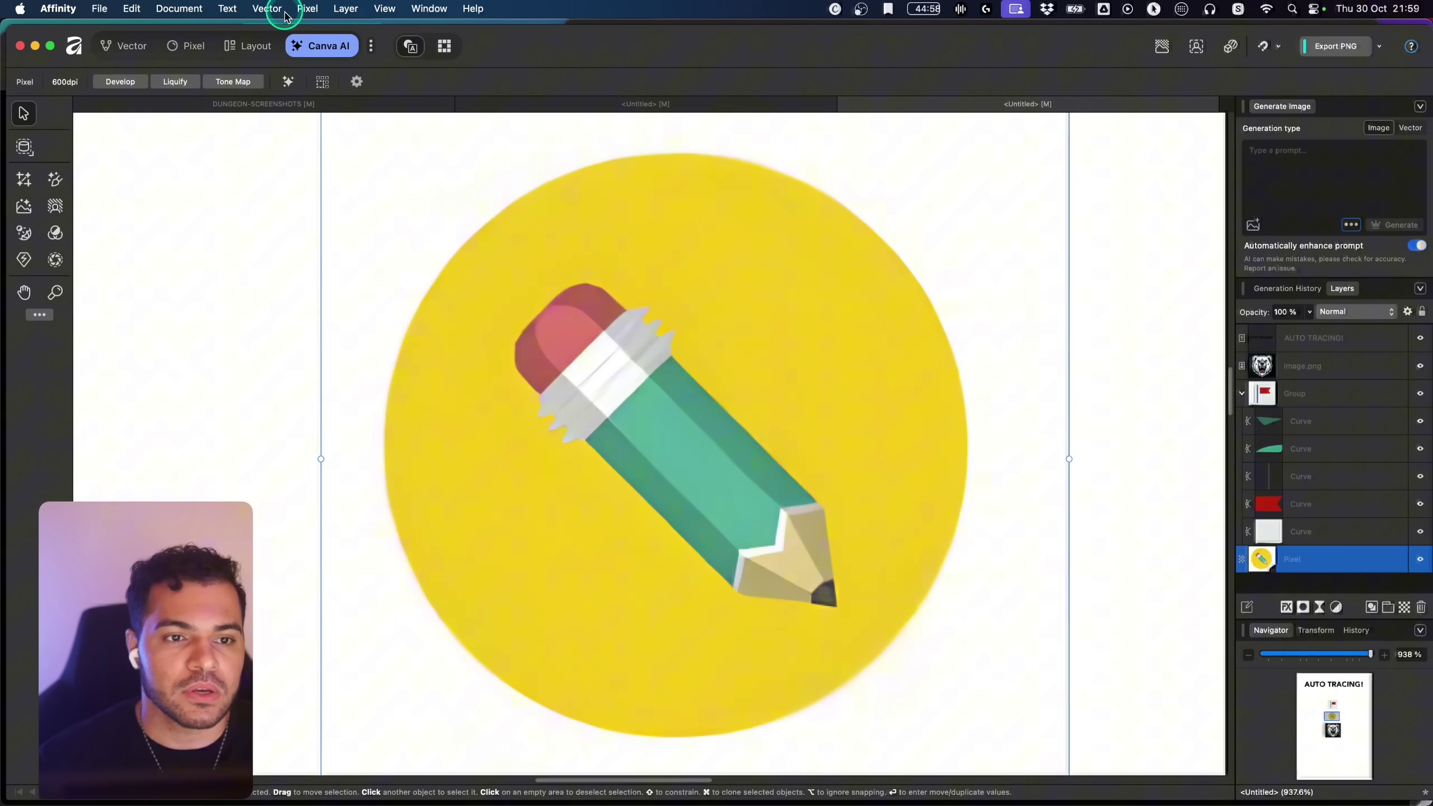
{"action": "left_click", "coordinate": [270, 9]}
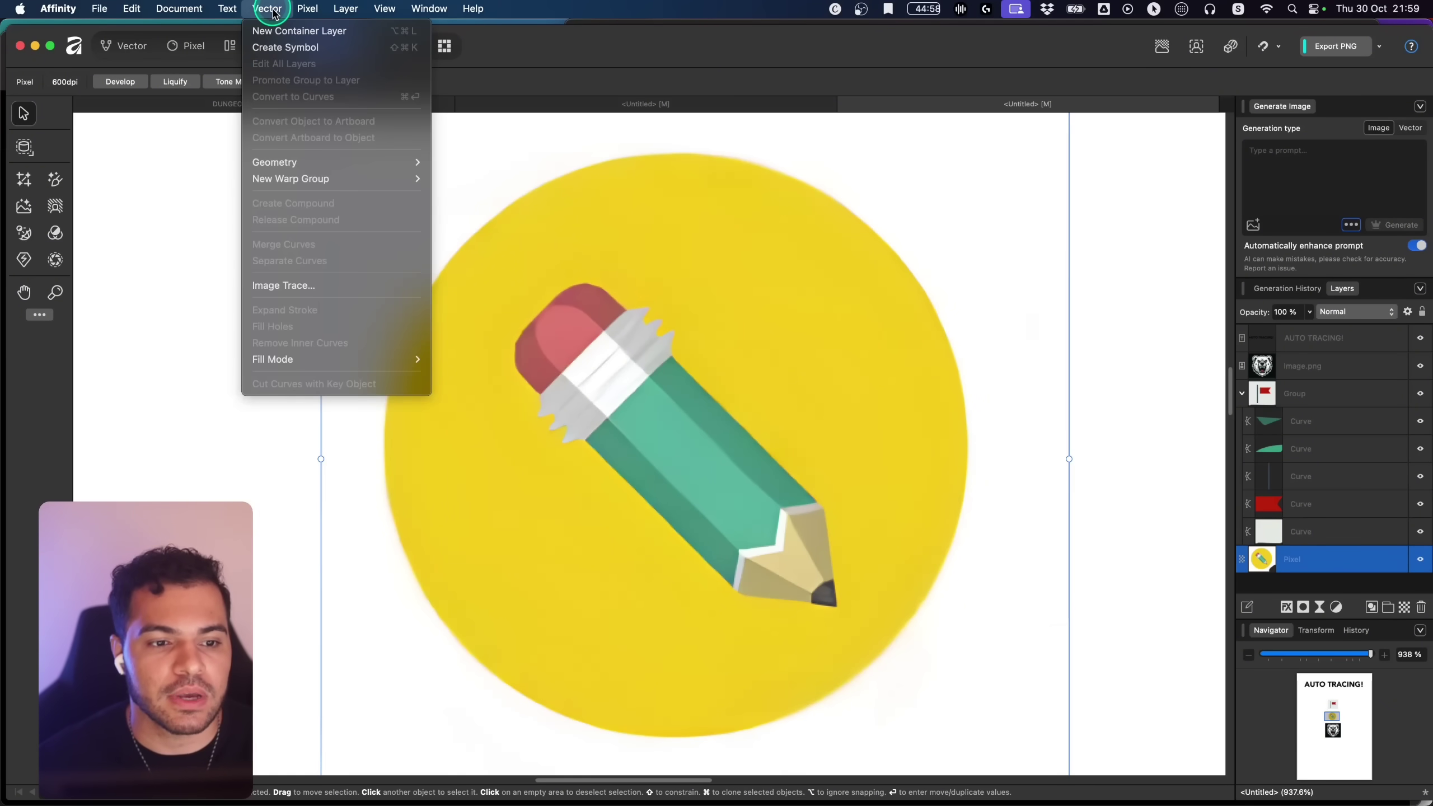
{"action": "left_click", "coordinate": [288, 285]}
{"action": "left_click_drag", "start_coordinate": [1056, 633], "coordinate": [989, 336]}
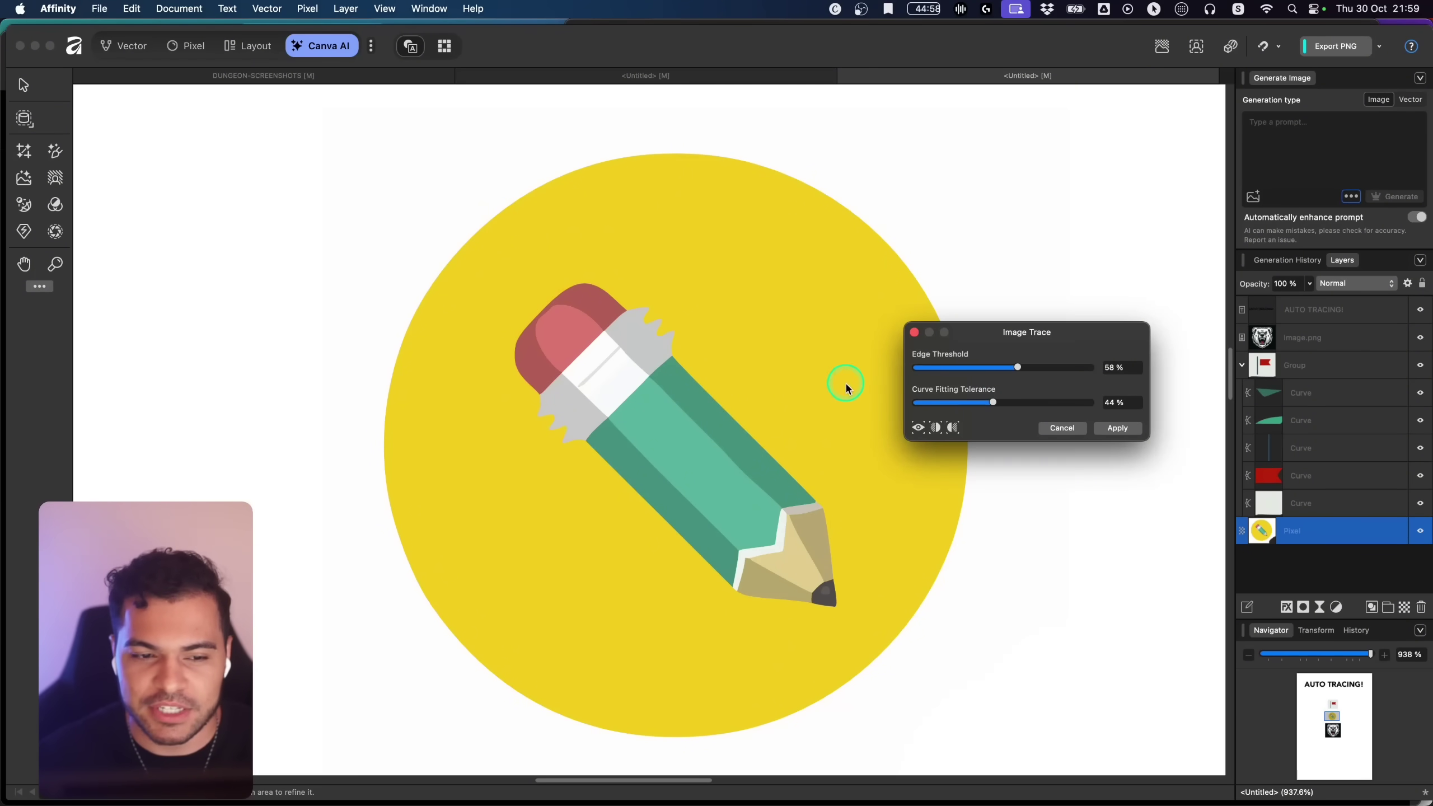
{"action": "left_click", "coordinate": [1120, 428]}
Step: Try moving the green body strips of the traced pencil out of place and undo the moves
{"action": "left_click", "coordinate": [757, 454]}
{"action": "key", "text": "z"}
{"action": "left_click_drag", "start_coordinate": [742, 457], "coordinate": [857, 442]}
{"action": "double_click", "coordinate": [754, 455]}
{"action": "key", "text": "super+z"}
{"action": "mouse_move", "coordinate": [706, 473]}
{"action": "left_mouse_down"}
{"action": "mouse_move", "coordinate": [646, 525]}
{"action": "mouse_move", "coordinate": [508, 592]}
{"action": "left_mouse_up"}
{"action": "key", "text": "super+z"}
{"action": "key", "text": "super+z"}
{"action": "left_click", "coordinate": [713, 487]}
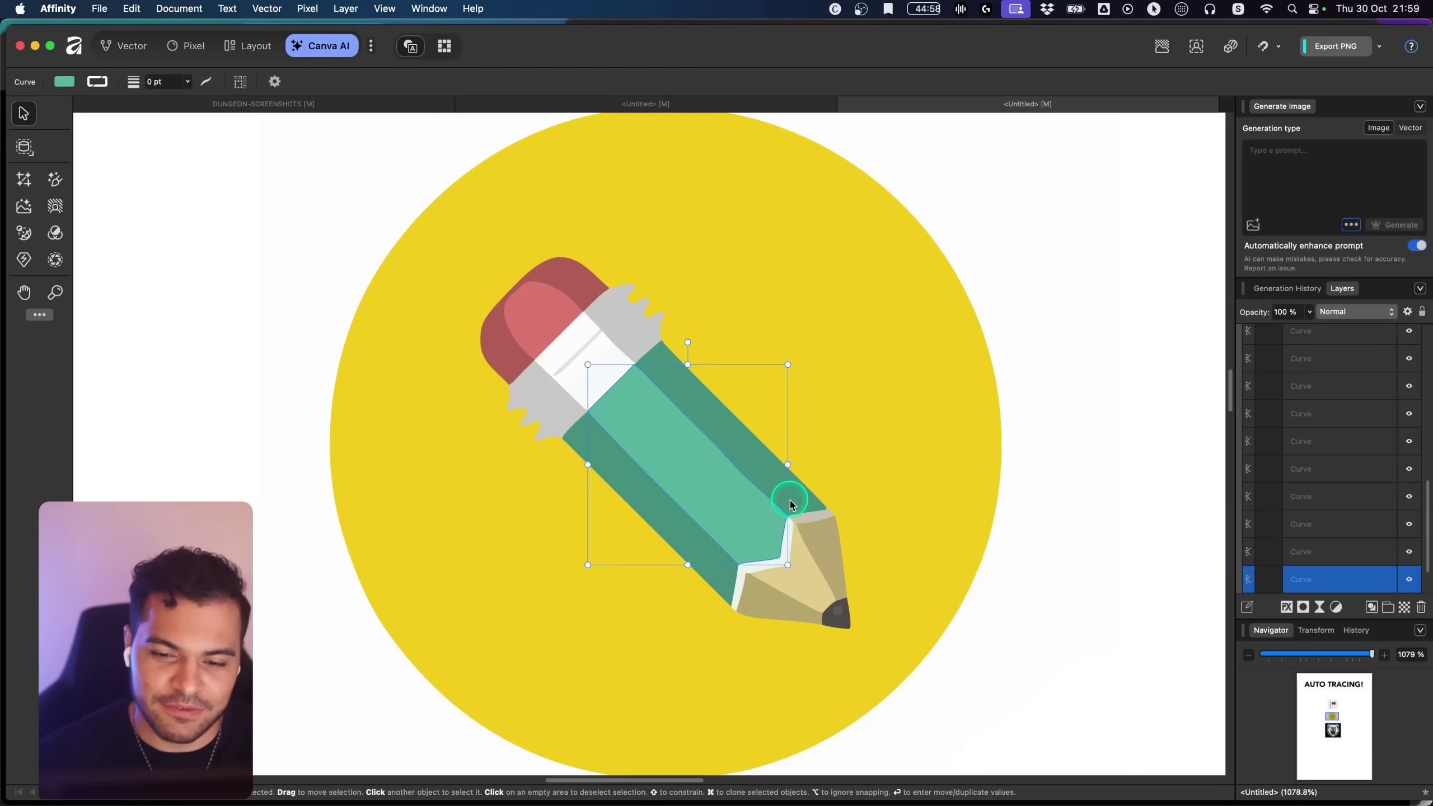
{"action": "left_click", "coordinate": [790, 500], "text": "shift"}
{"action": "left_click_drag", "start_coordinate": [746, 460], "coordinate": [782, 426]}
{"action": "key", "text": "super+z"}
Step: Try moving the white band below the pencil's eraser away from its place and undo the move
{"action": "left_click", "coordinate": [601, 351]}
{"action": "left_click_drag", "start_coordinate": [578, 342], "coordinate": [527, 383]}
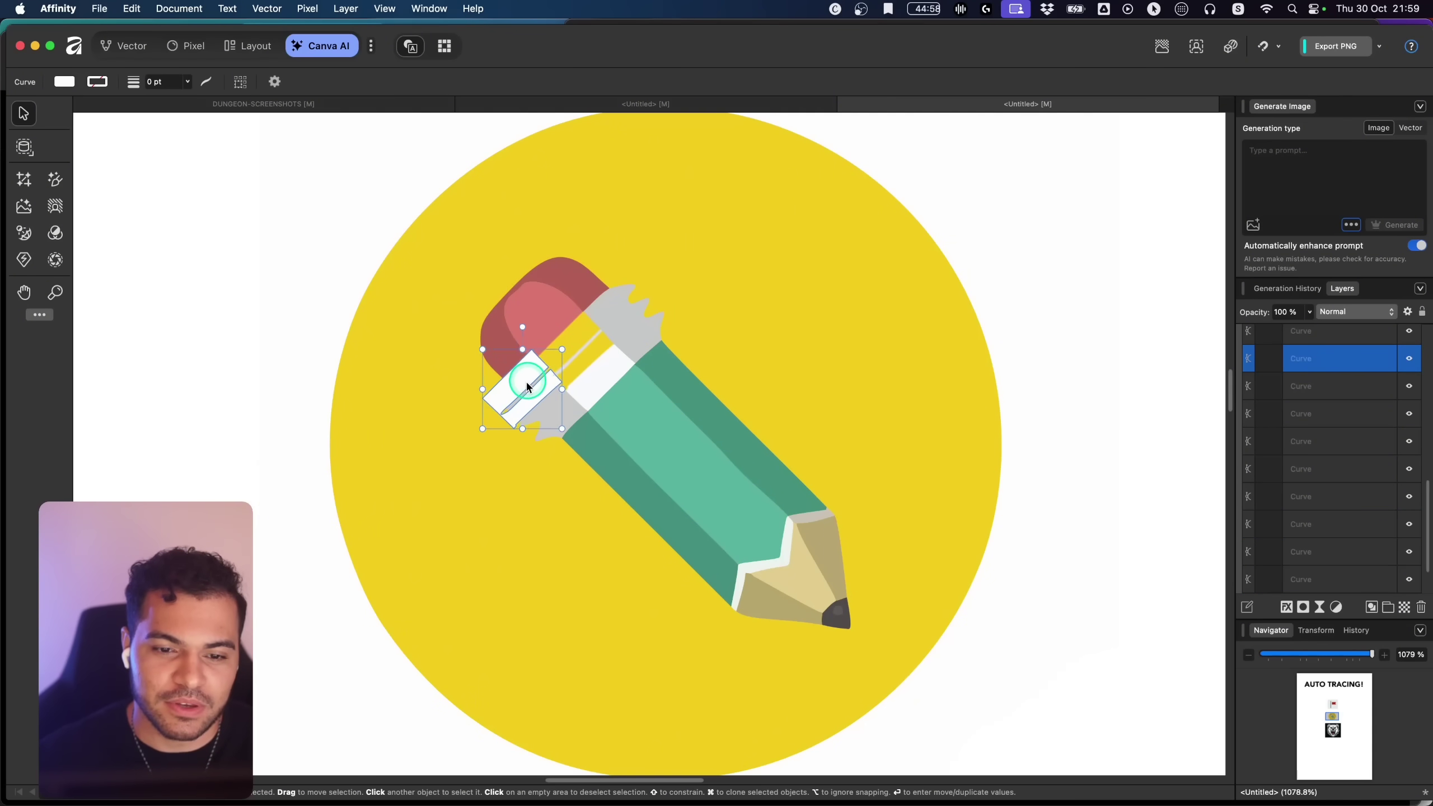
{"action": "key", "text": "super+z"}
{"action": "left_click", "coordinate": [561, 299]}
{"action": "left_click", "coordinate": [567, 302]}
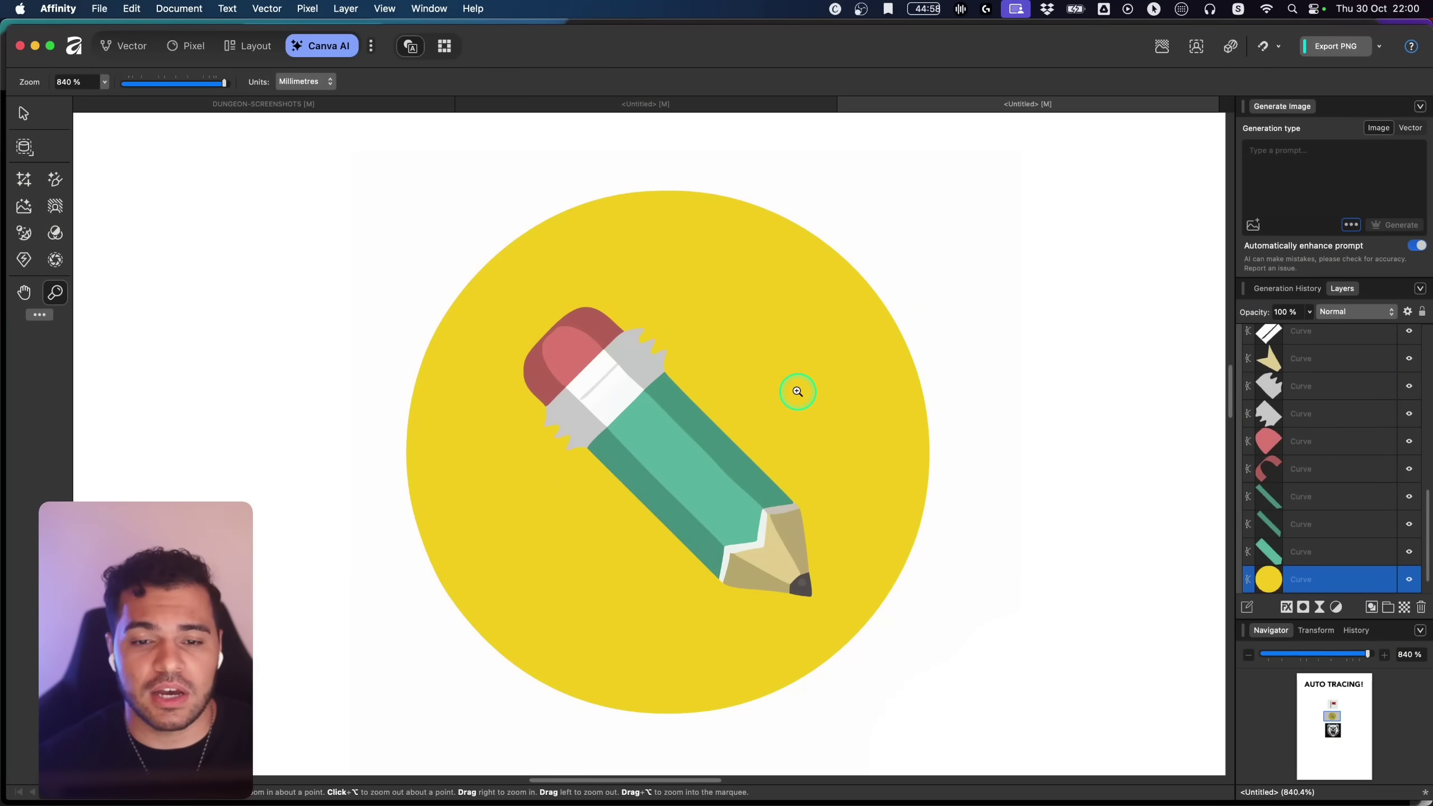
Step: Switch to the Vector studio and recolour the traced yellow background circle blue
{"action": "key", "text": "v"}
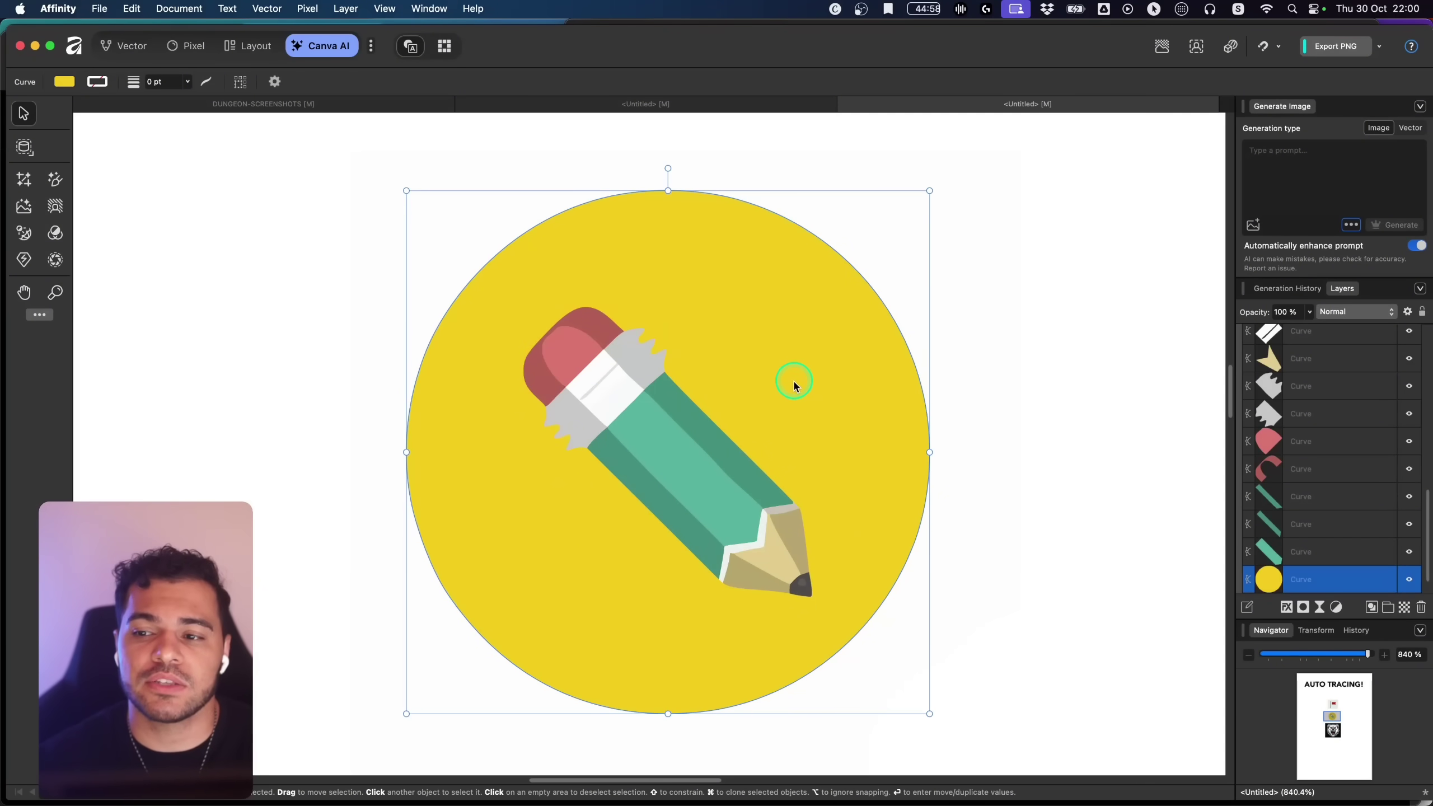
{"action": "left_click", "coordinate": [127, 46]}
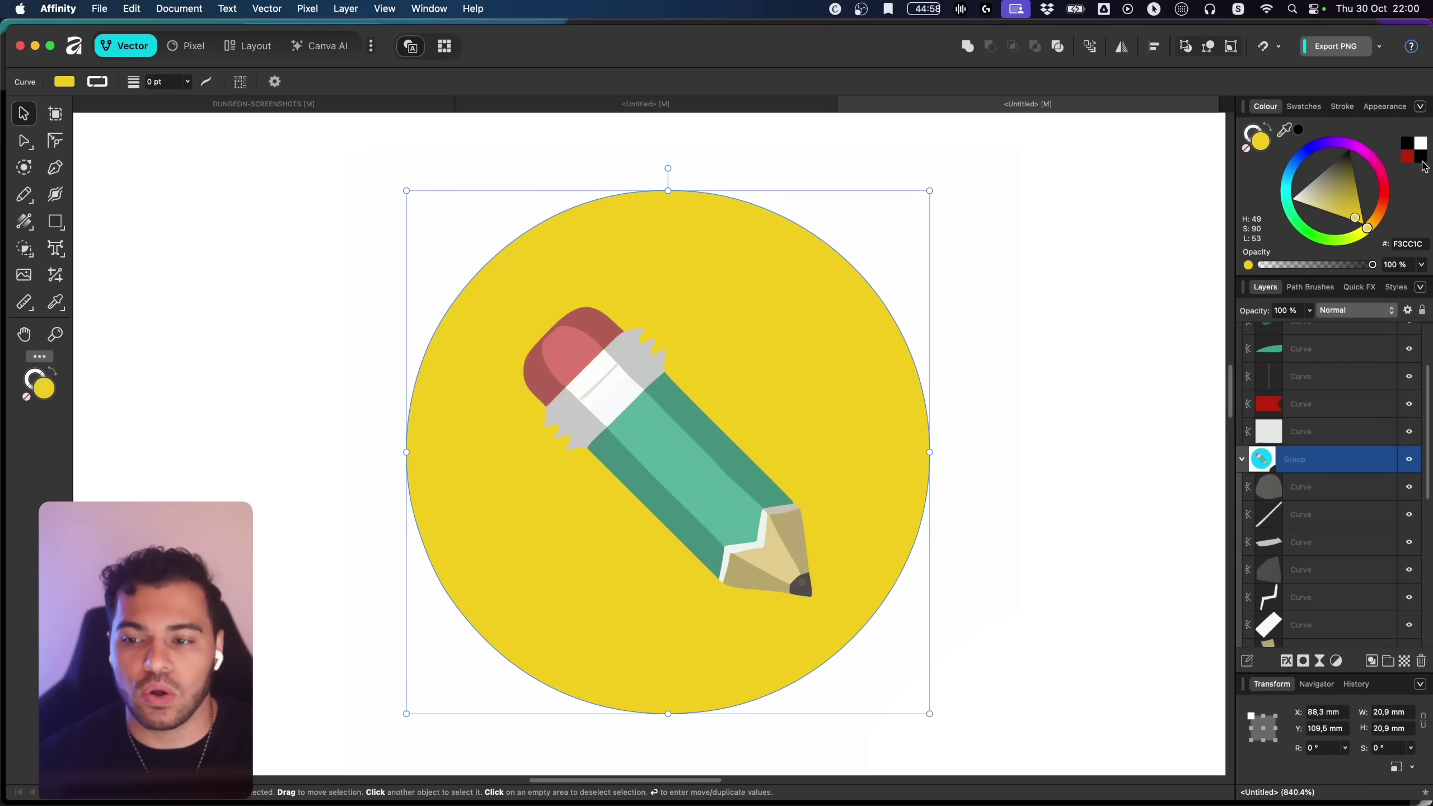
{"action": "mouse_move", "coordinate": [809, 310]}
{"action": "left_mouse_down"}
{"action": "mouse_move", "coordinate": [647, 359]}
{"action": "mouse_move", "coordinate": [829, 324]}
{"action": "left_mouse_up"}
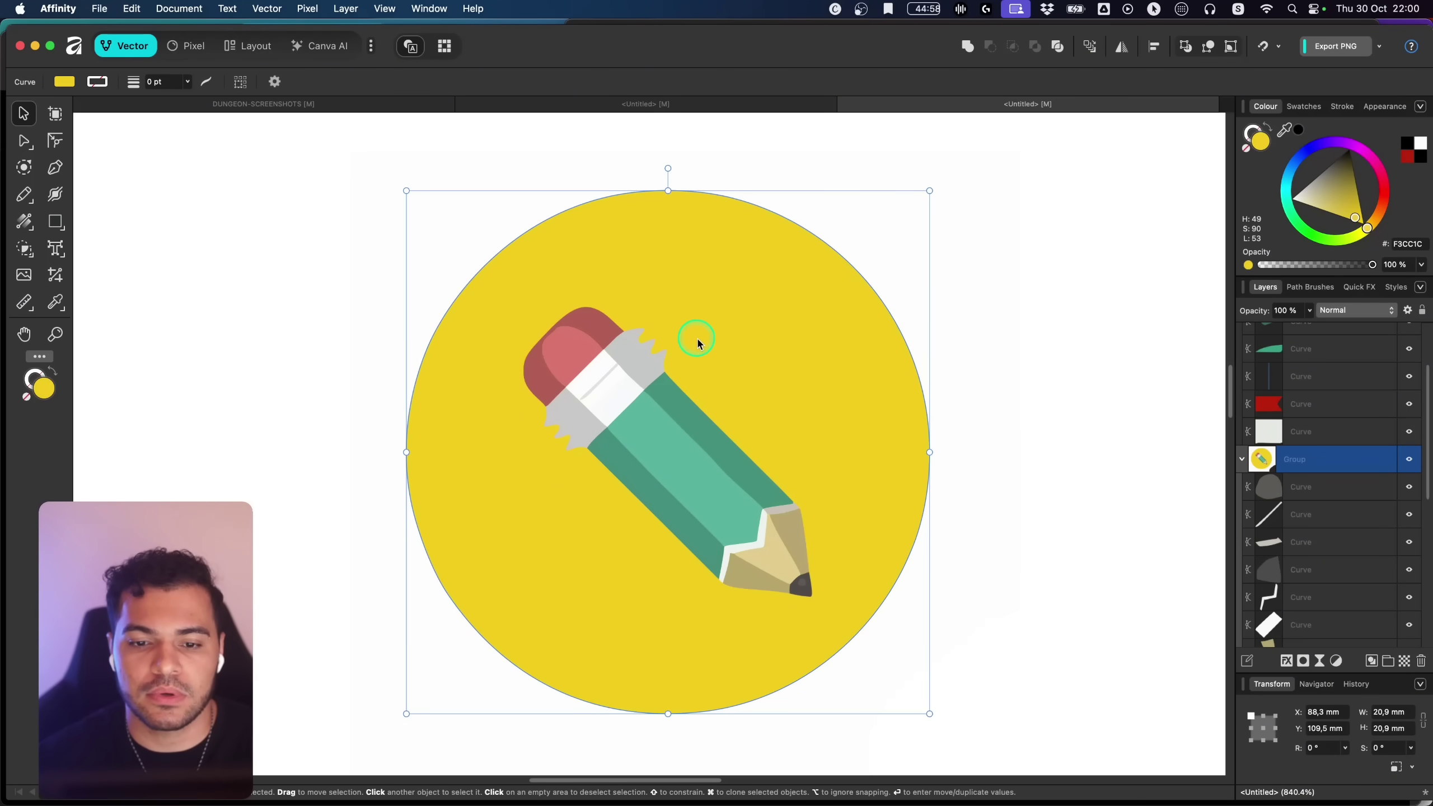
{"action": "left_click", "coordinate": [1290, 171]}
{"action": "left_click_drag", "start_coordinate": [1335, 181], "coordinate": [1310, 193]}
Step: Recolour the pencil's green strips: the middle mustard yellow, the upper one bright yellow and the lower one dark brown, #865B00
{"action": "left_click", "coordinate": [672, 440]}
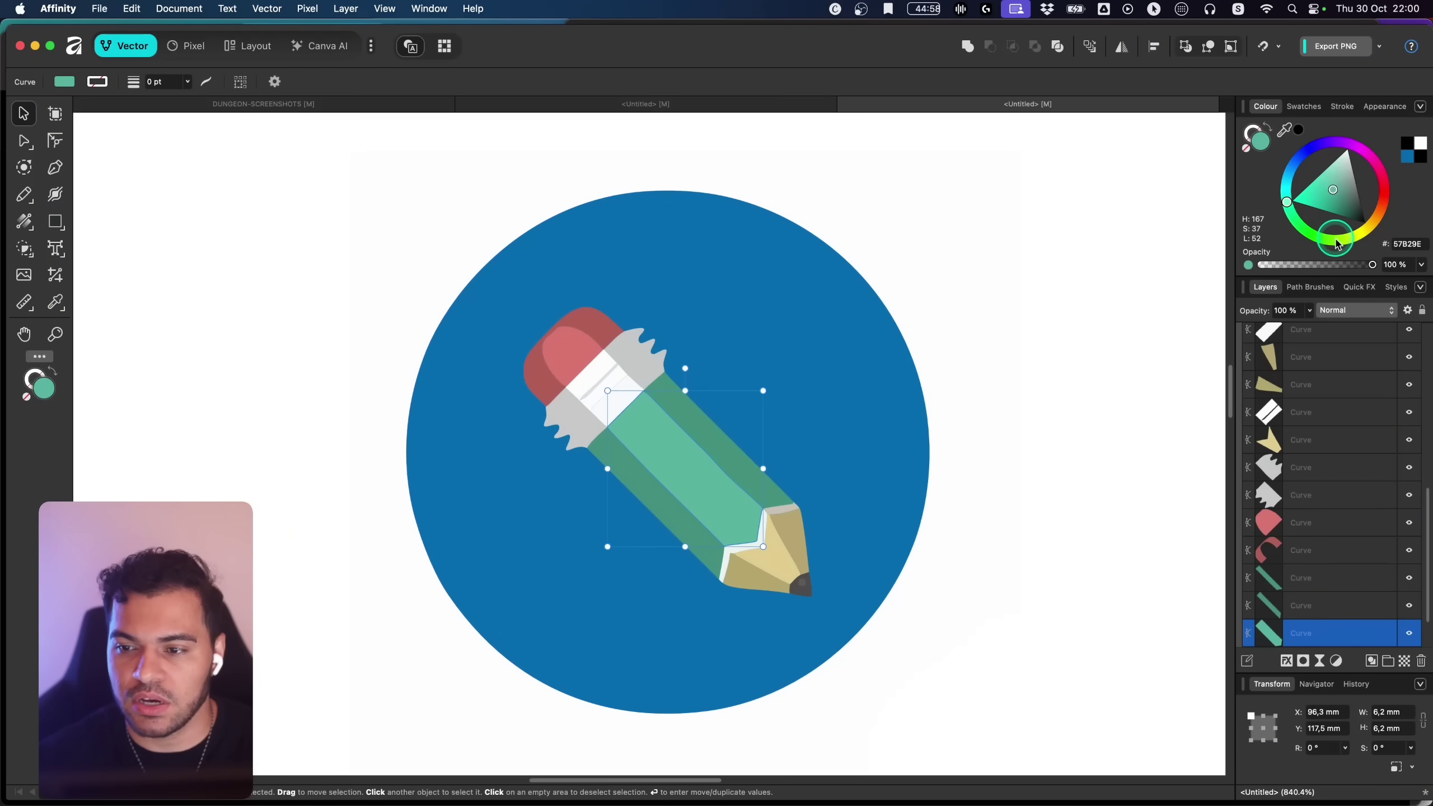
{"action": "mouse_move", "coordinate": [1339, 244]}
{"action": "left_mouse_down"}
{"action": "mouse_move", "coordinate": [1377, 217]}
{"action": "mouse_move", "coordinate": [1350, 206]}
{"action": "mouse_move", "coordinate": [1342, 230]}
{"action": "mouse_move", "coordinate": [1368, 230]}
{"action": "left_mouse_up"}
{"action": "left_click", "coordinate": [700, 421]}
{"action": "left_click", "coordinate": [1360, 233]}
{"action": "left_click", "coordinate": [630, 480]}
{"action": "mouse_move", "coordinate": [1348, 198]}
{"action": "left_mouse_down"}
{"action": "mouse_move", "coordinate": [1359, 190]}
{"action": "mouse_move", "coordinate": [1372, 223]}
{"action": "left_mouse_up"}
{"action": "left_click", "coordinate": [1369, 230]}
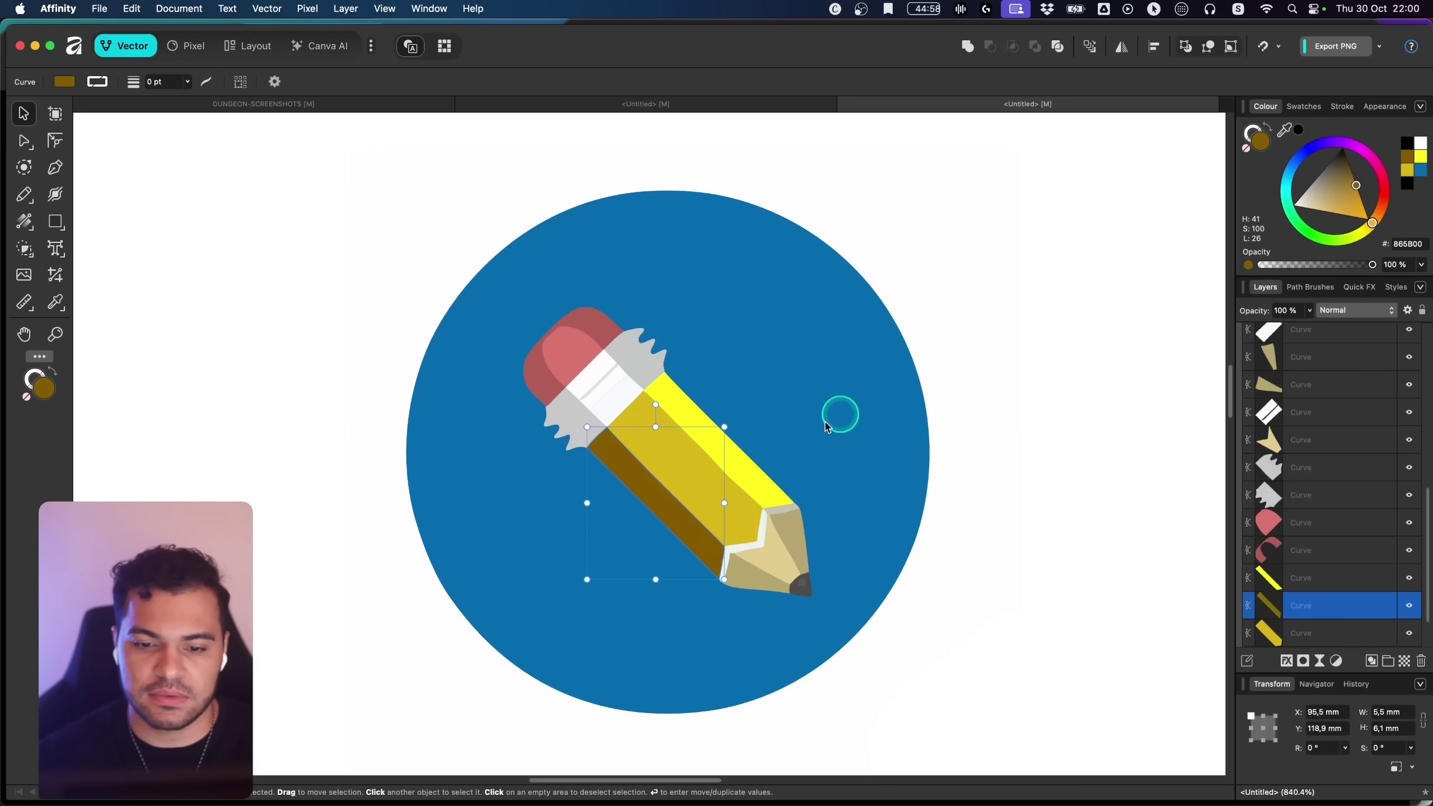
Step: Select the bear head image below the pencil artwork
{"action": "left_click_drag", "start_coordinate": [734, 436], "coordinate": [602, 528]}
{"action": "left_click_drag", "start_coordinate": [657, 721], "coordinate": [652, 455]}
{"action": "left_click_drag", "start_coordinate": [695, 675], "coordinate": [644, 403]}
{"action": "left_click", "coordinate": [647, 410]}
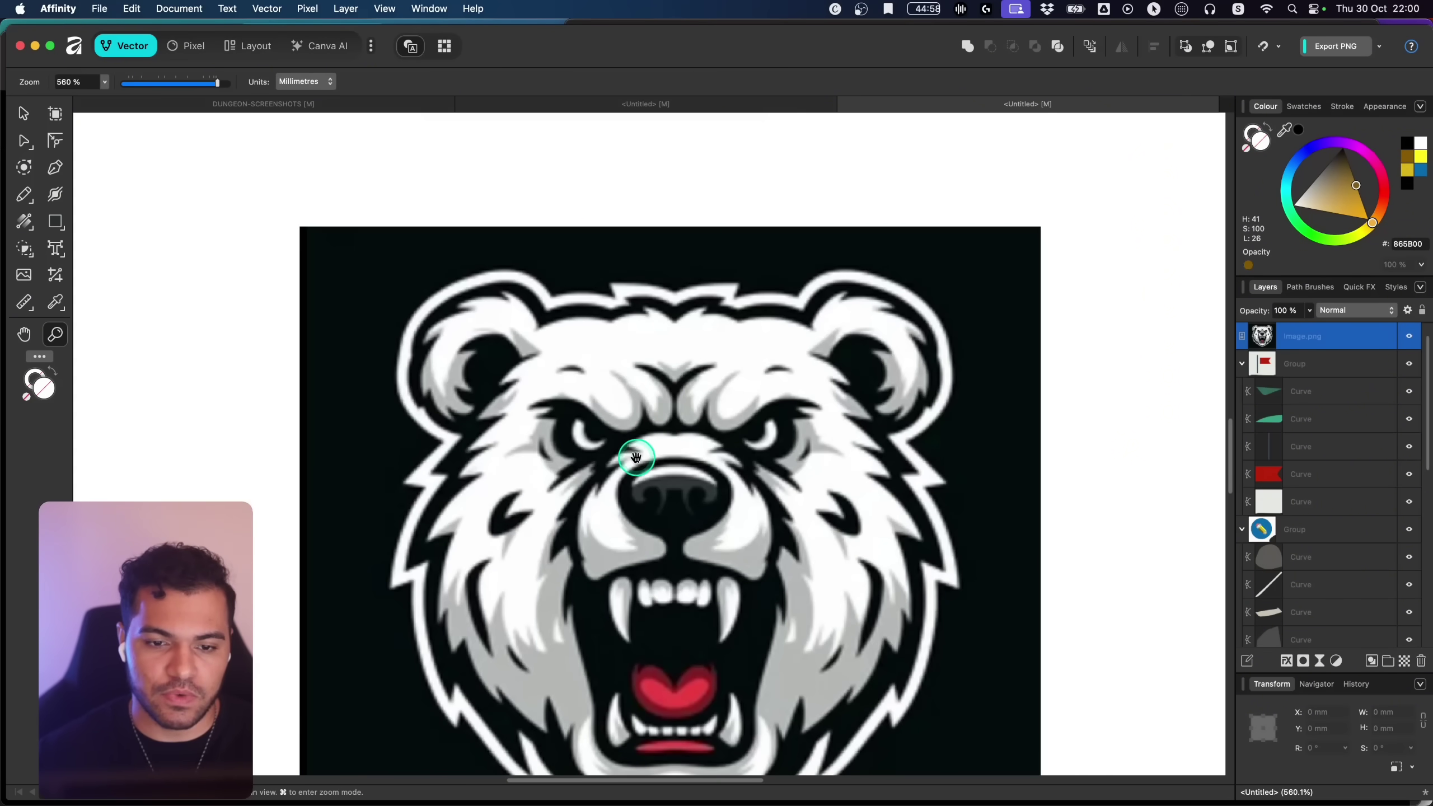
{"action": "left_click_drag", "start_coordinate": [636, 457], "coordinate": [661, 396]}
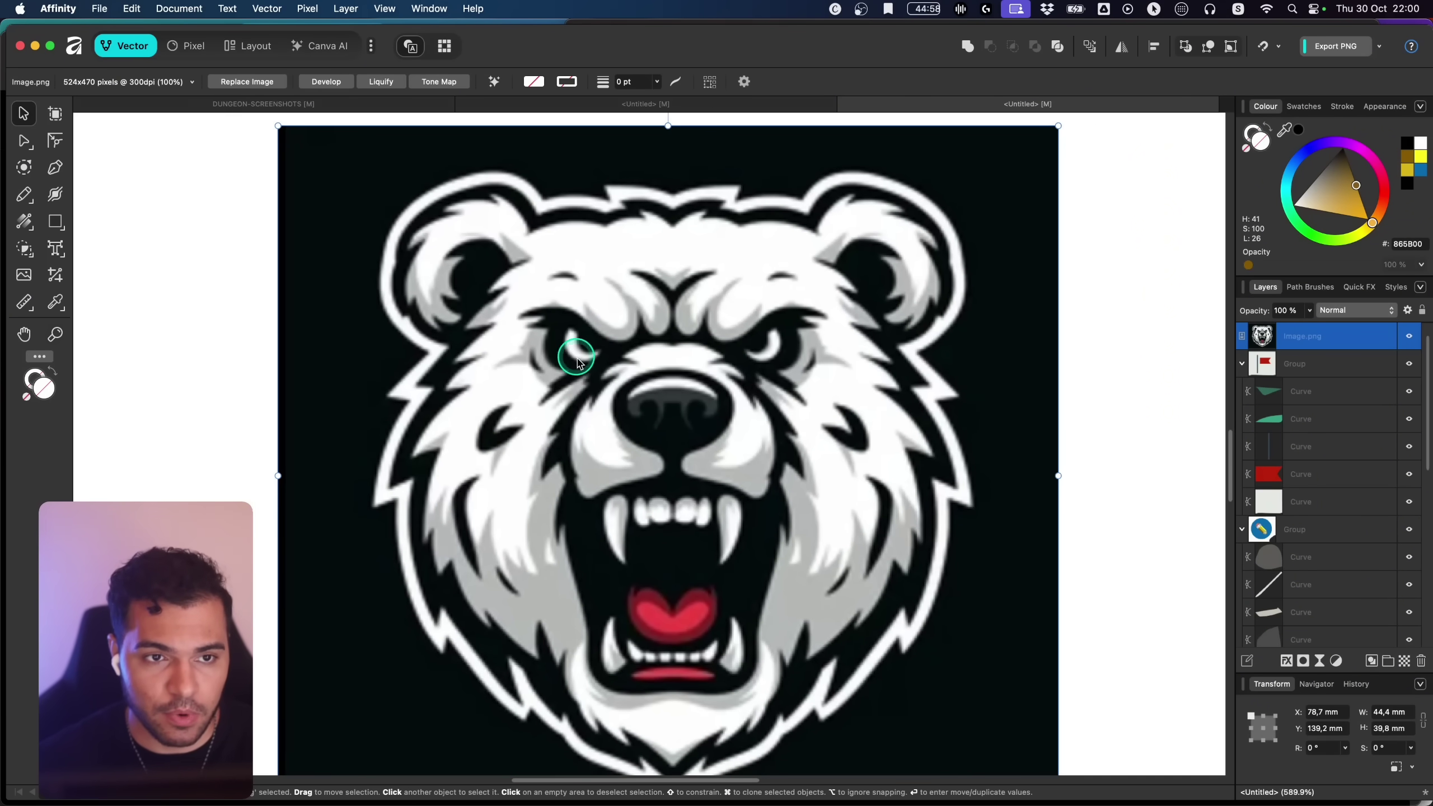
{"action": "scroll", "coordinate": [576, 352], "scroll_direction": "down", "scroll_amount": 1}
{"action": "key", "text": "z"}
Step: Apply Super Resolve to the bear image in the Canva AI studio at 200% scale with no initial downsample, comparing before and after
{"action": "left_click", "coordinate": [327, 46]}
{"action": "left_click", "coordinate": [592, 152]}
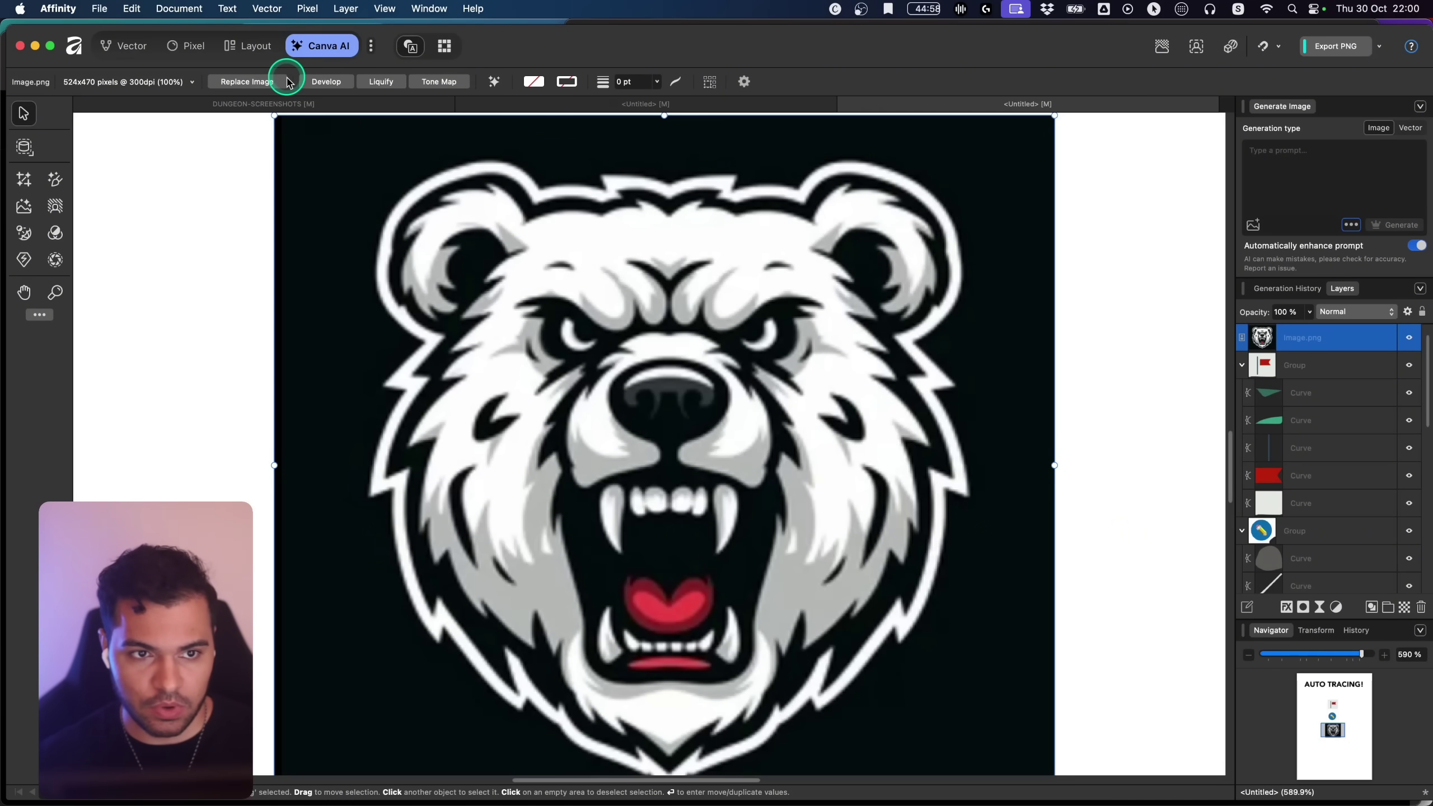
{"action": "left_click", "coordinate": [25, 261]}
{"action": "left_click", "coordinate": [521, 452]}
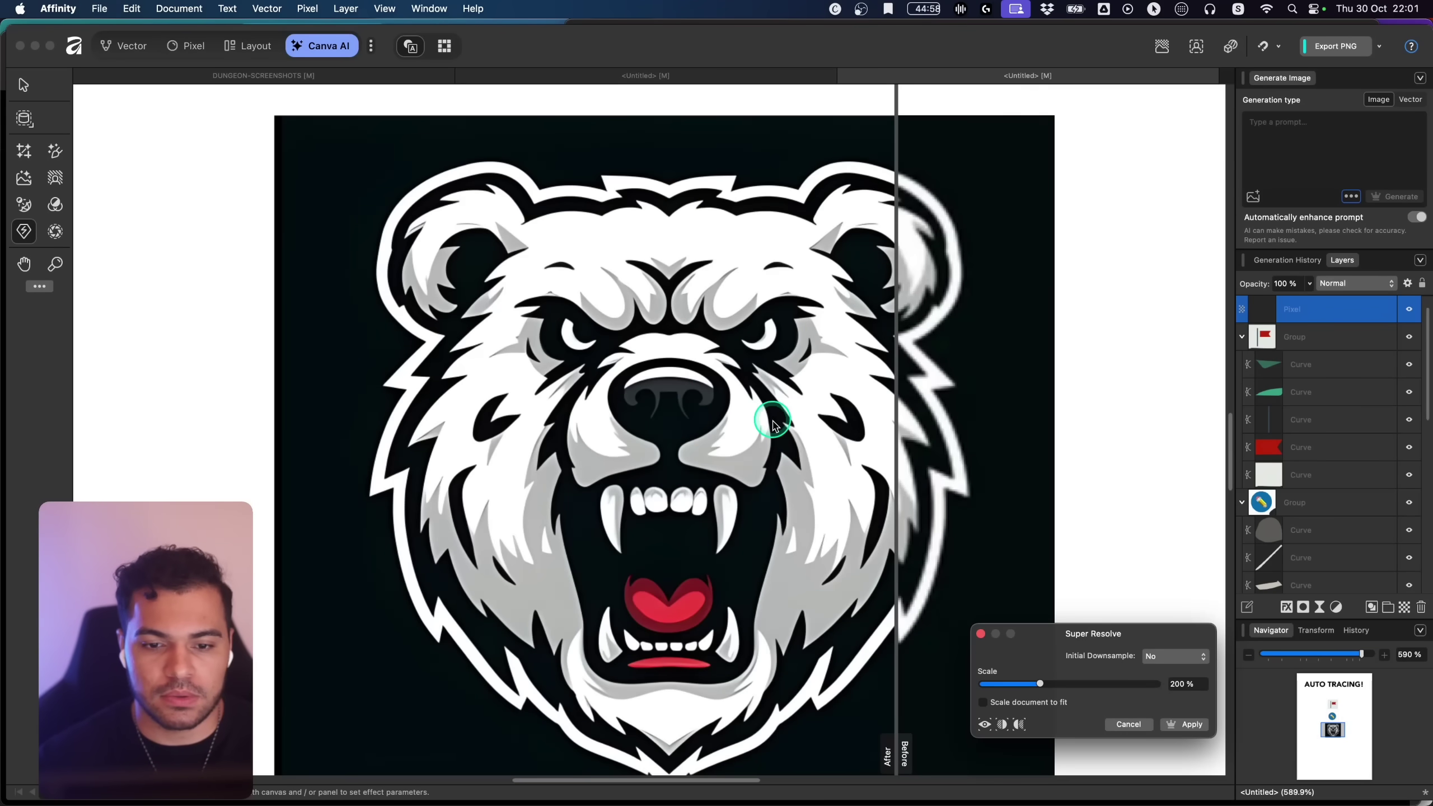
{"action": "left_click_drag", "start_coordinate": [1058, 626], "coordinate": [1031, 283]}
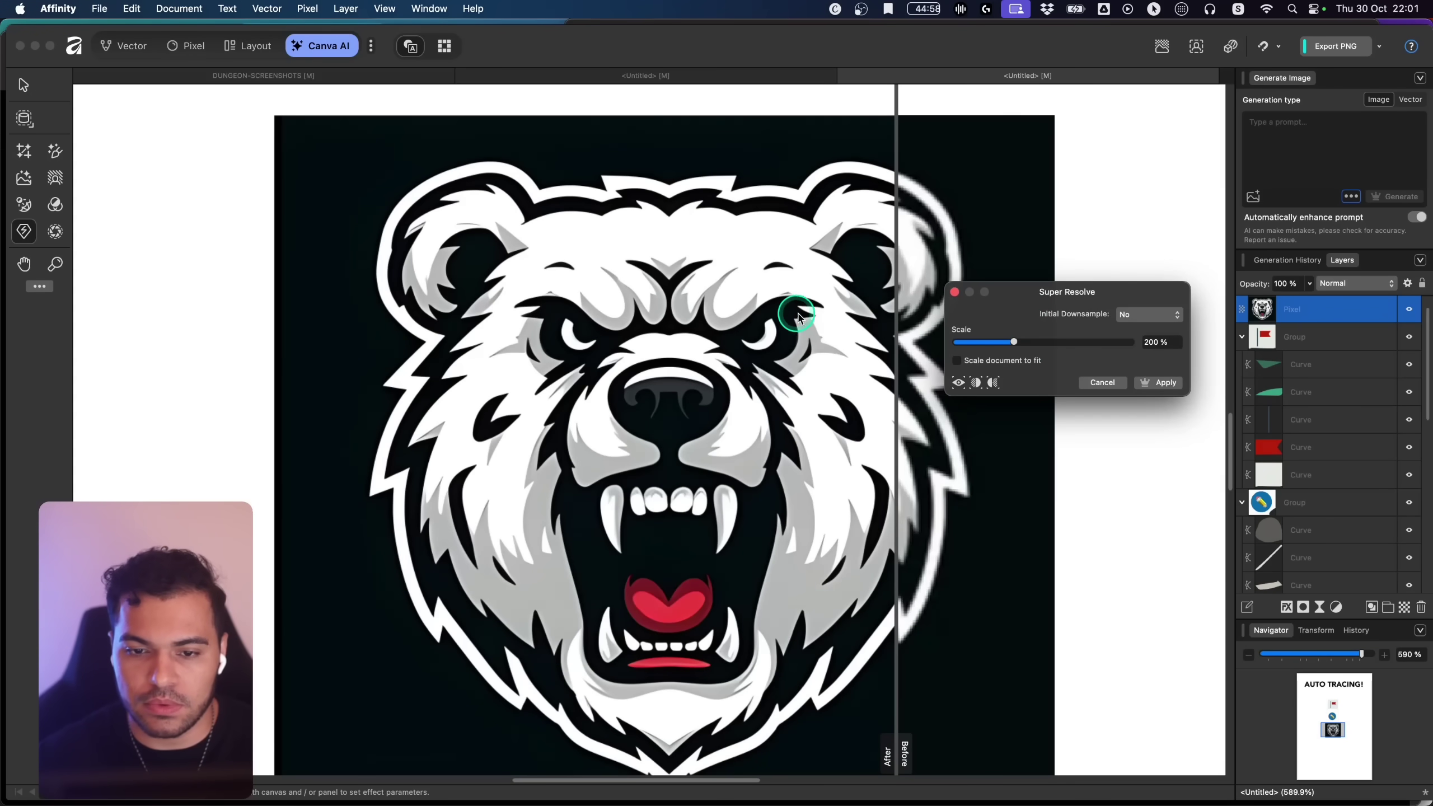
{"action": "left_click_drag", "start_coordinate": [900, 756], "coordinate": [762, 564]}
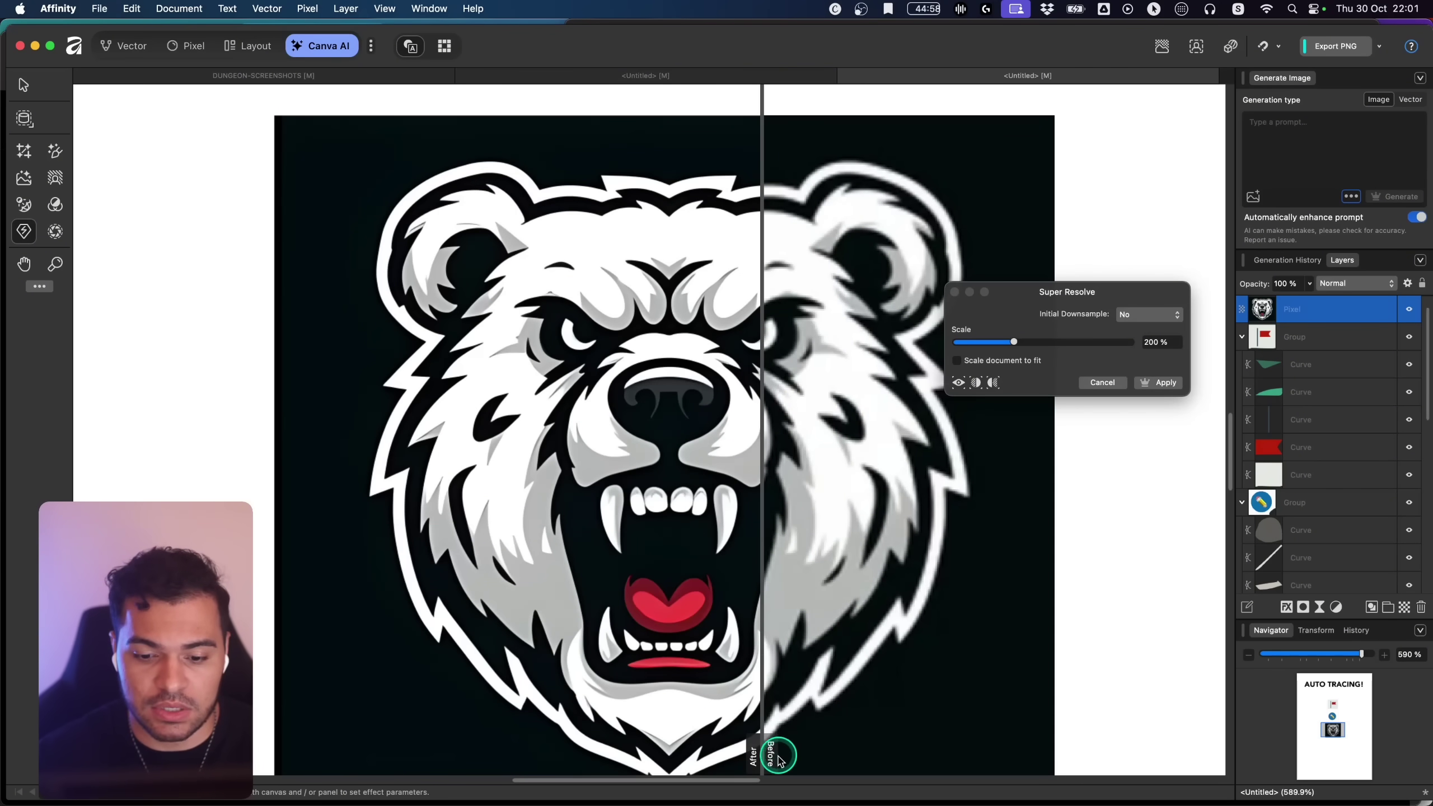
{"action": "left_click_drag", "start_coordinate": [781, 761], "coordinate": [1023, 650]}
{"action": "left_click", "coordinate": [1147, 383]}
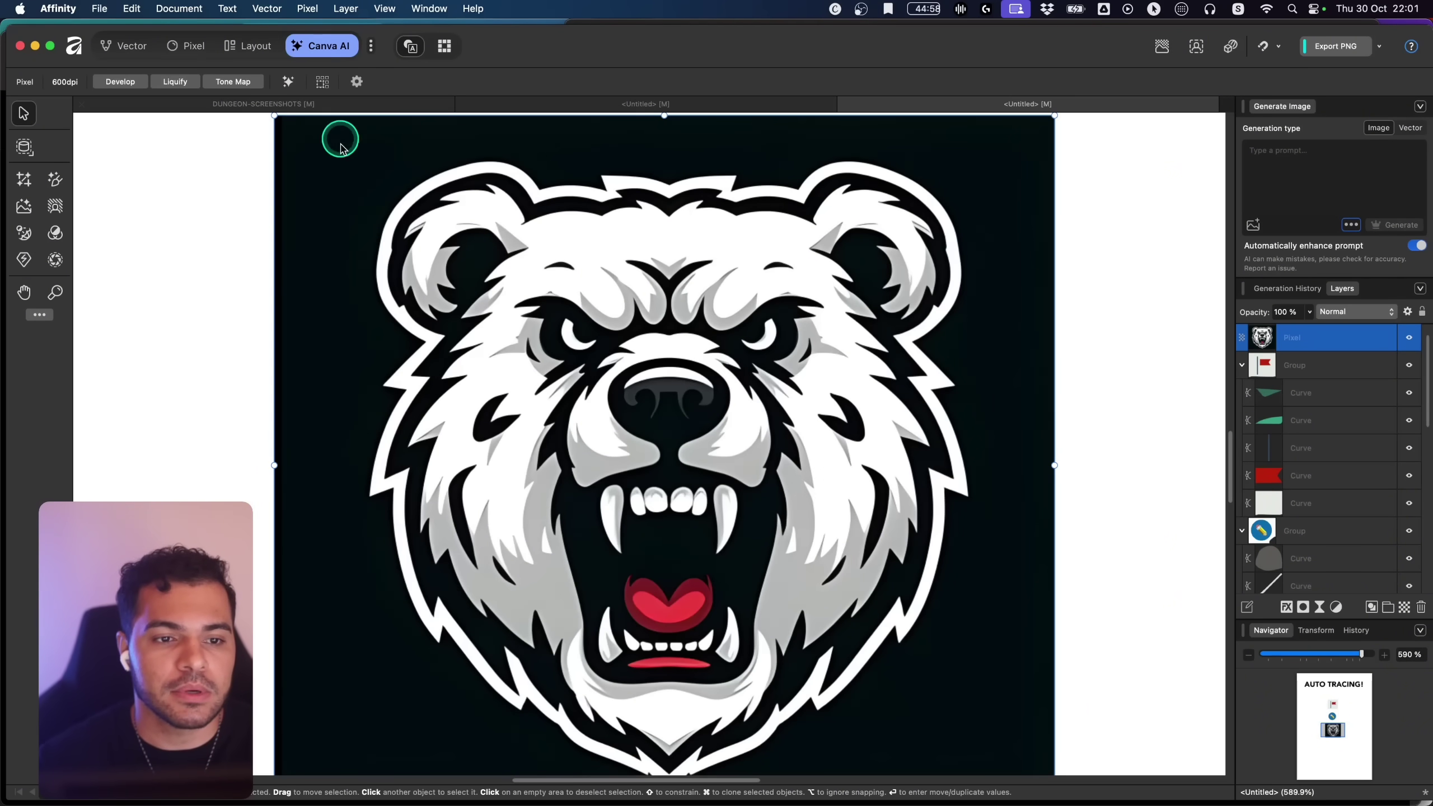
Step: Start an Image Trace of the bear image with Edge Threshold 21% and Curve Fitting Tolerance 87%
{"action": "left_click", "coordinate": [266, 13]}
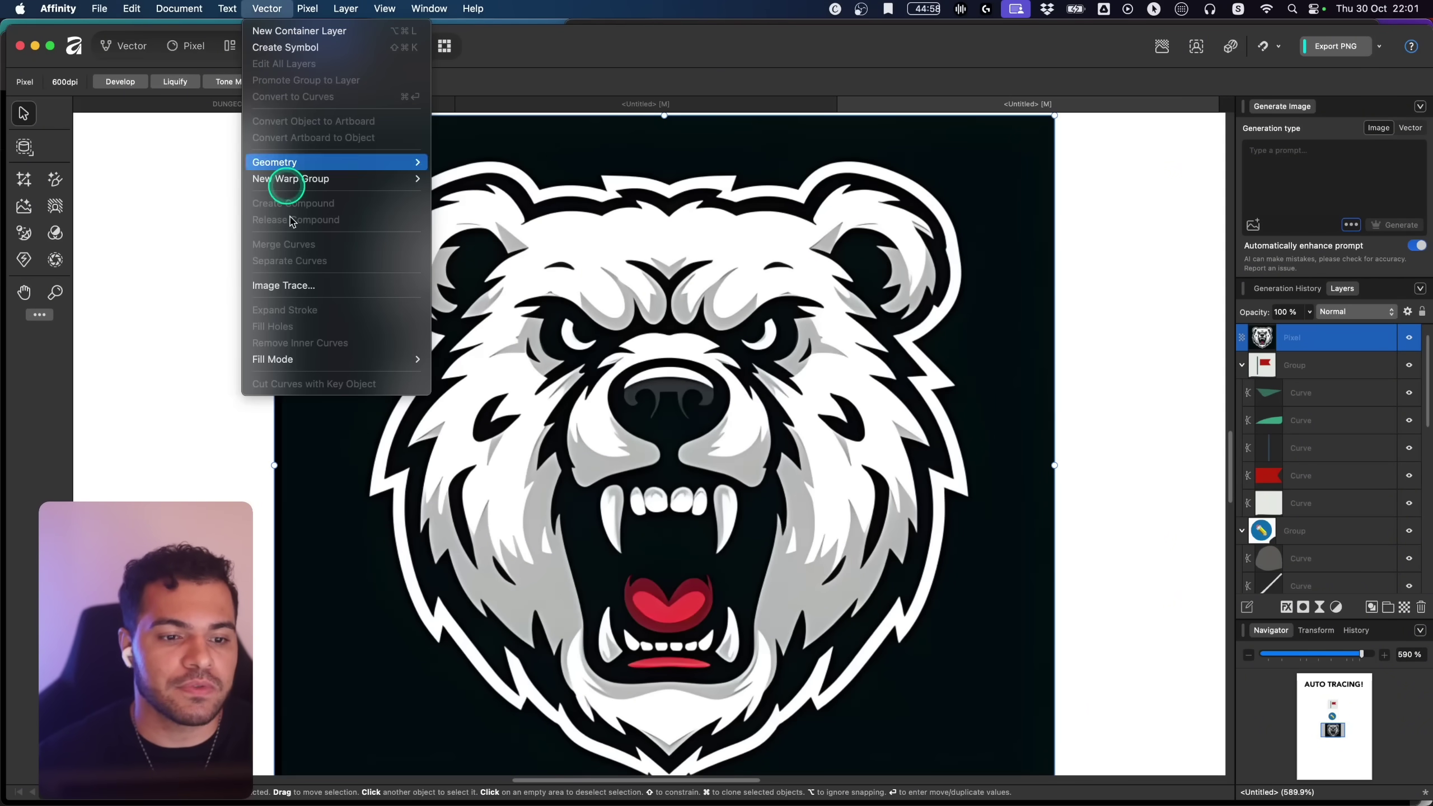
{"action": "left_click", "coordinate": [284, 282]}
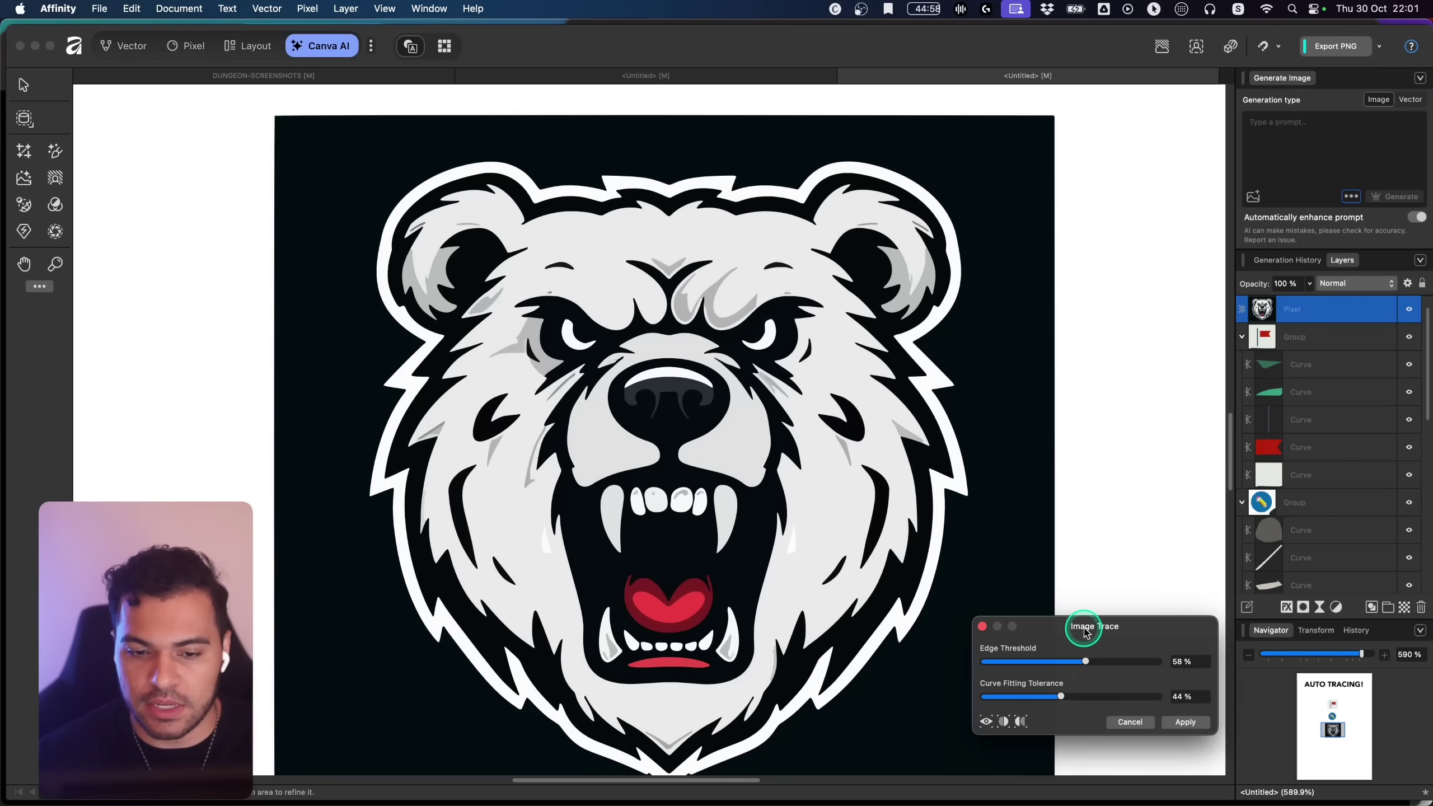
{"action": "mouse_move", "coordinate": [1082, 643]}
{"action": "left_mouse_down"}
{"action": "mouse_move", "coordinate": [1116, 314]}
{"action": "mouse_move", "coordinate": [1104, 334]}
{"action": "mouse_move", "coordinate": [1143, 335]}
{"action": "mouse_move", "coordinate": [1061, 337]}
{"action": "left_mouse_up"}
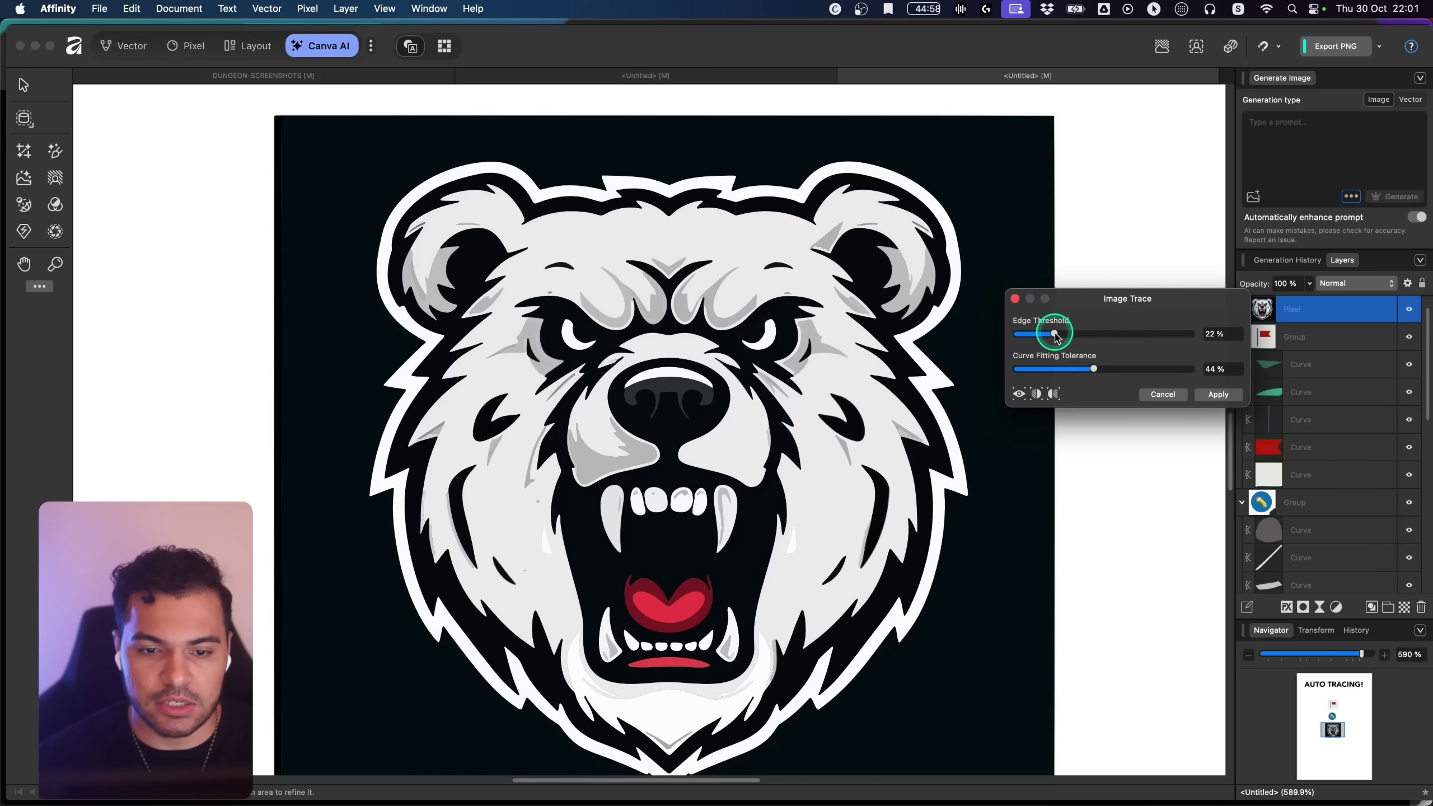
{"action": "left_click_drag", "start_coordinate": [1056, 336], "coordinate": [1054, 335]}
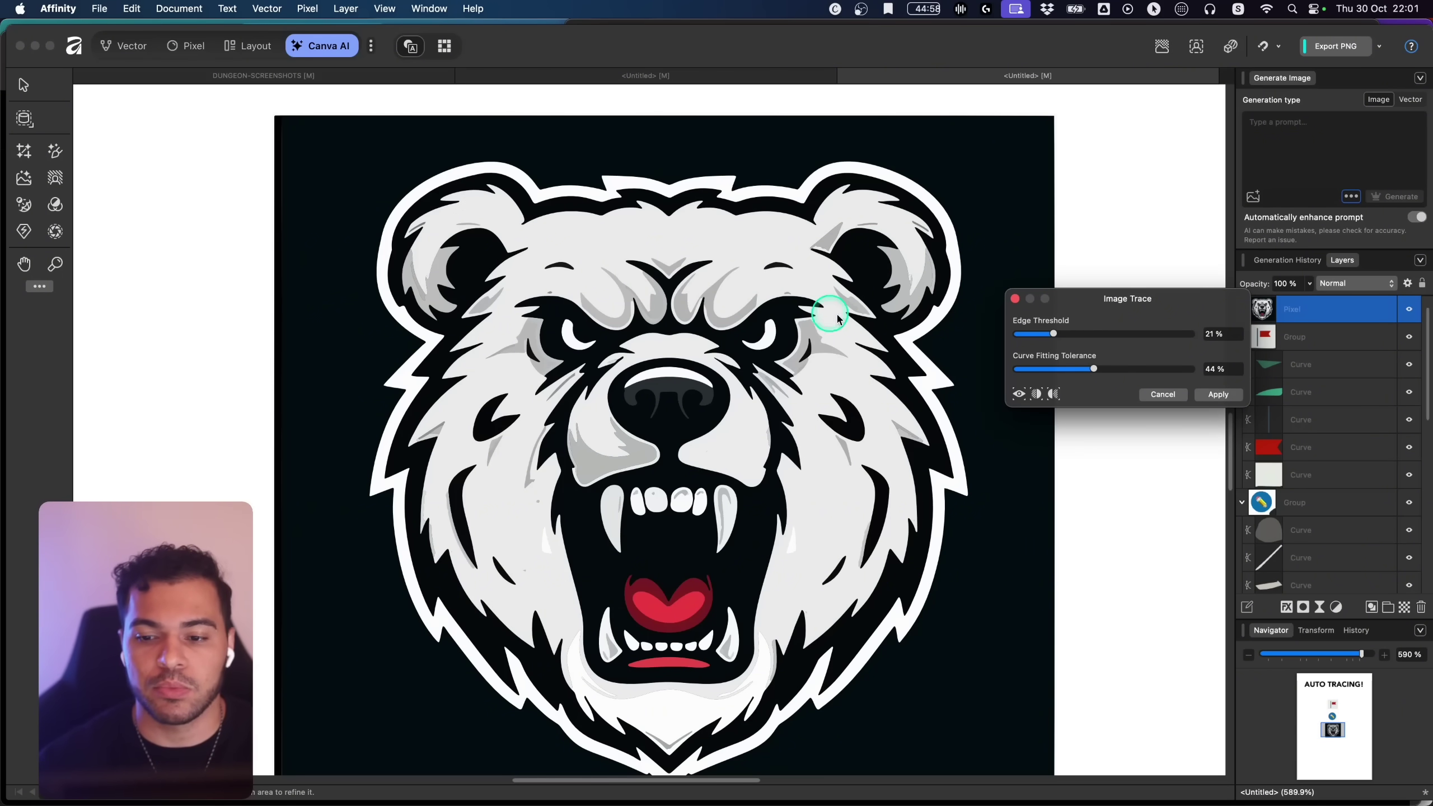
{"action": "left_click_drag", "start_coordinate": [1099, 370], "coordinate": [1169, 370]}
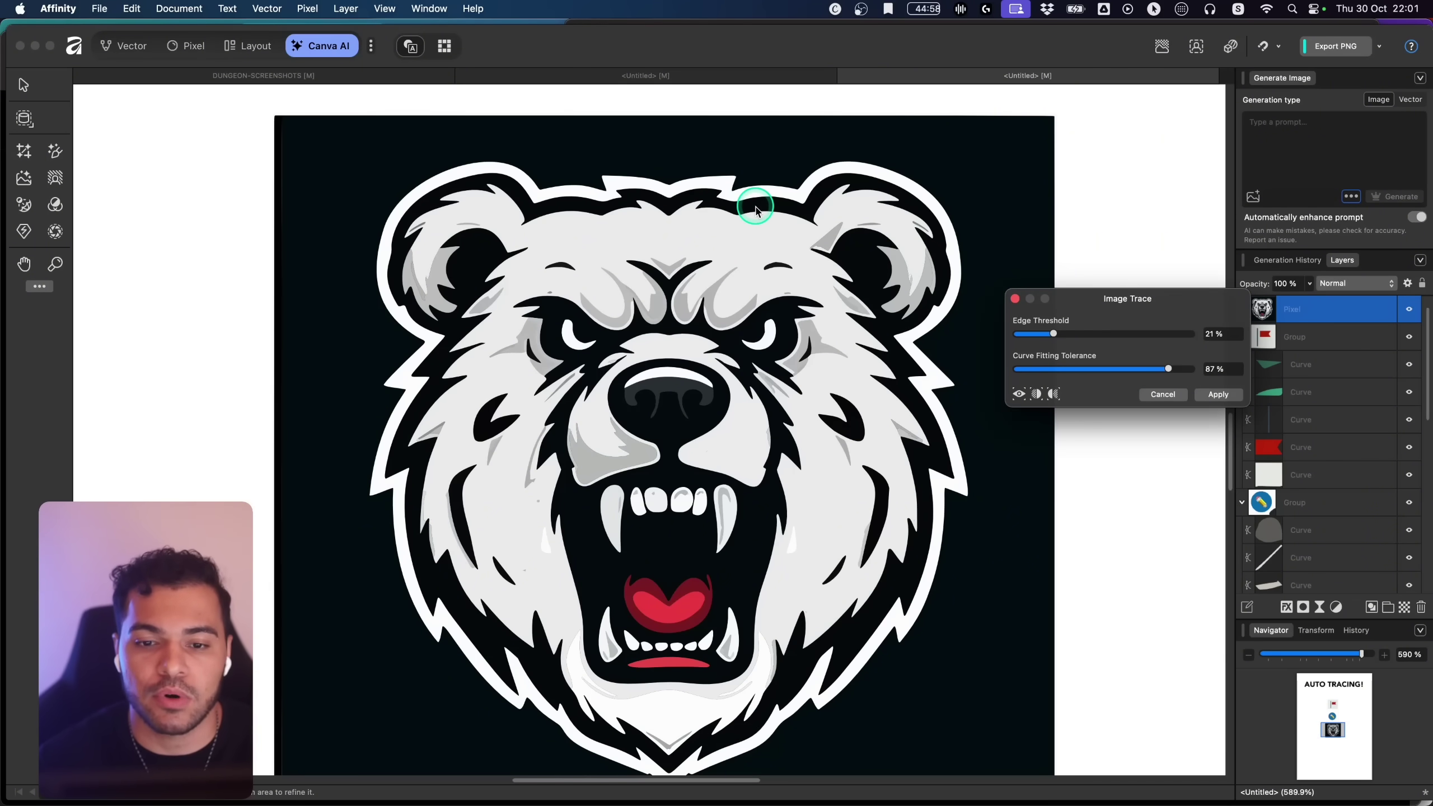
Step: Compare the bear's trace preview with the original in a split before/after view
{"action": "left_click", "coordinate": [1053, 395]}
{"action": "left_click", "coordinate": [1037, 395]}
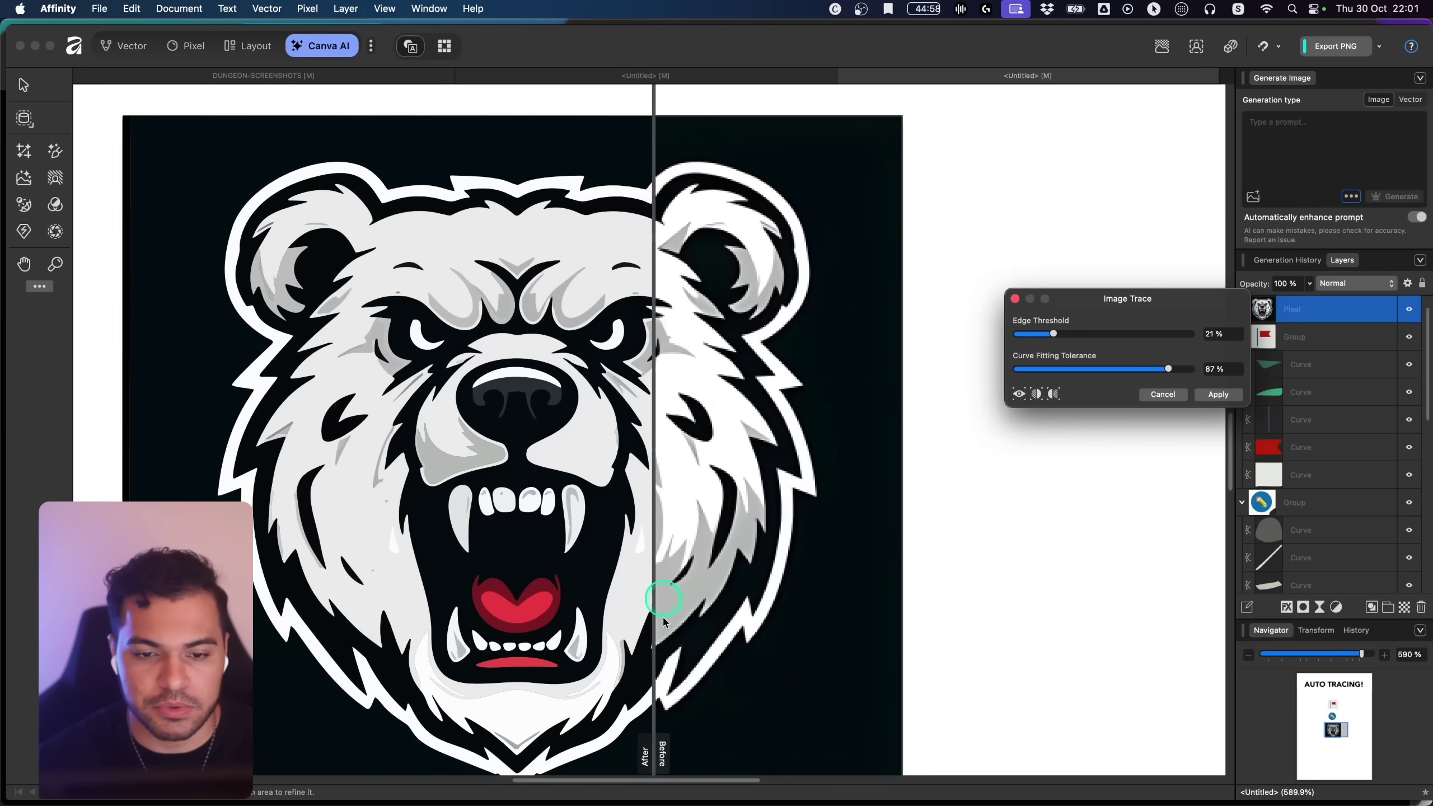
{"action": "left_click", "coordinate": [652, 762]}
{"action": "left_click_drag", "start_coordinate": [645, 757], "coordinate": [865, 699]}
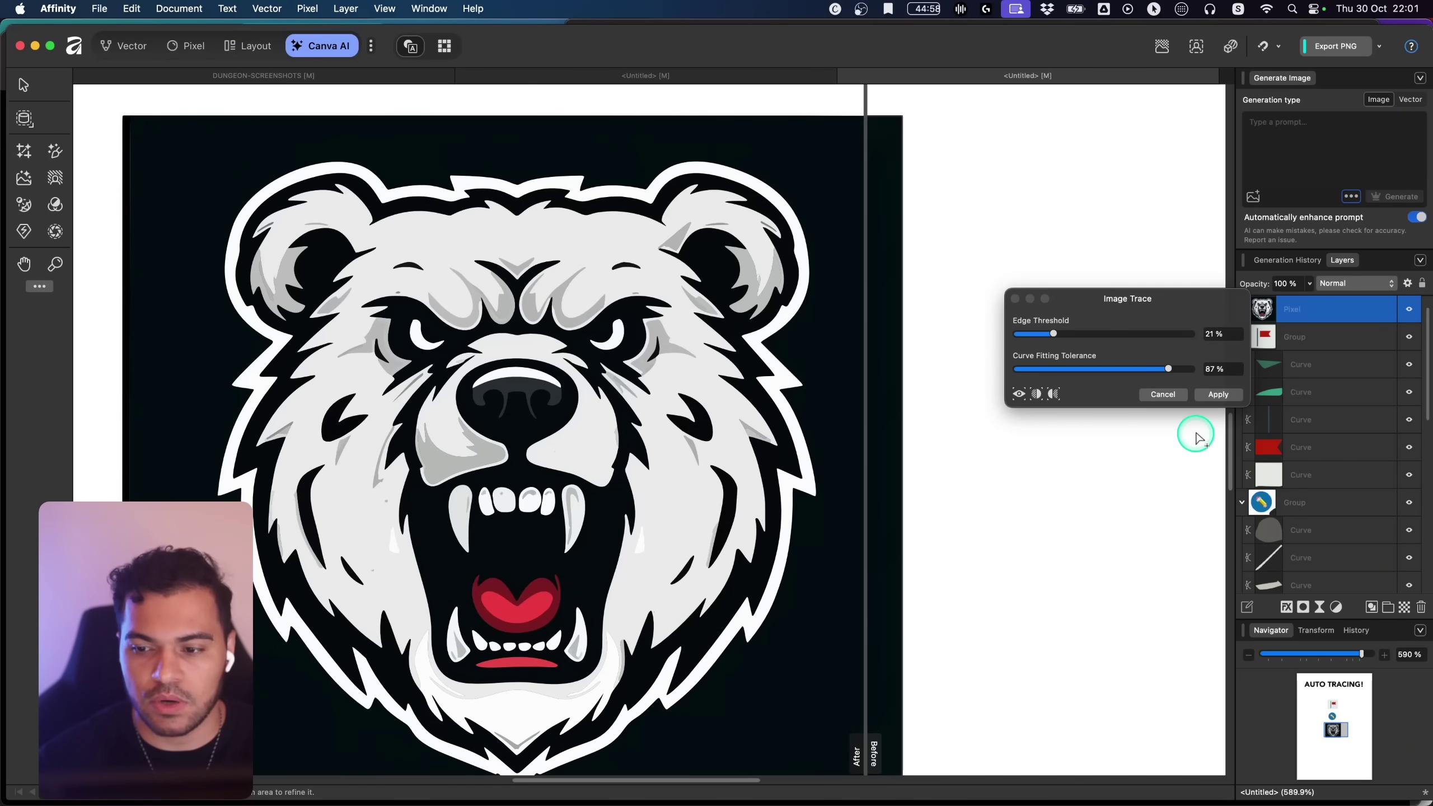
Step: Try an Edge Threshold of 40% for the bear trace, set it to 28% and apply the trace
{"action": "left_click", "coordinate": [1086, 334]}
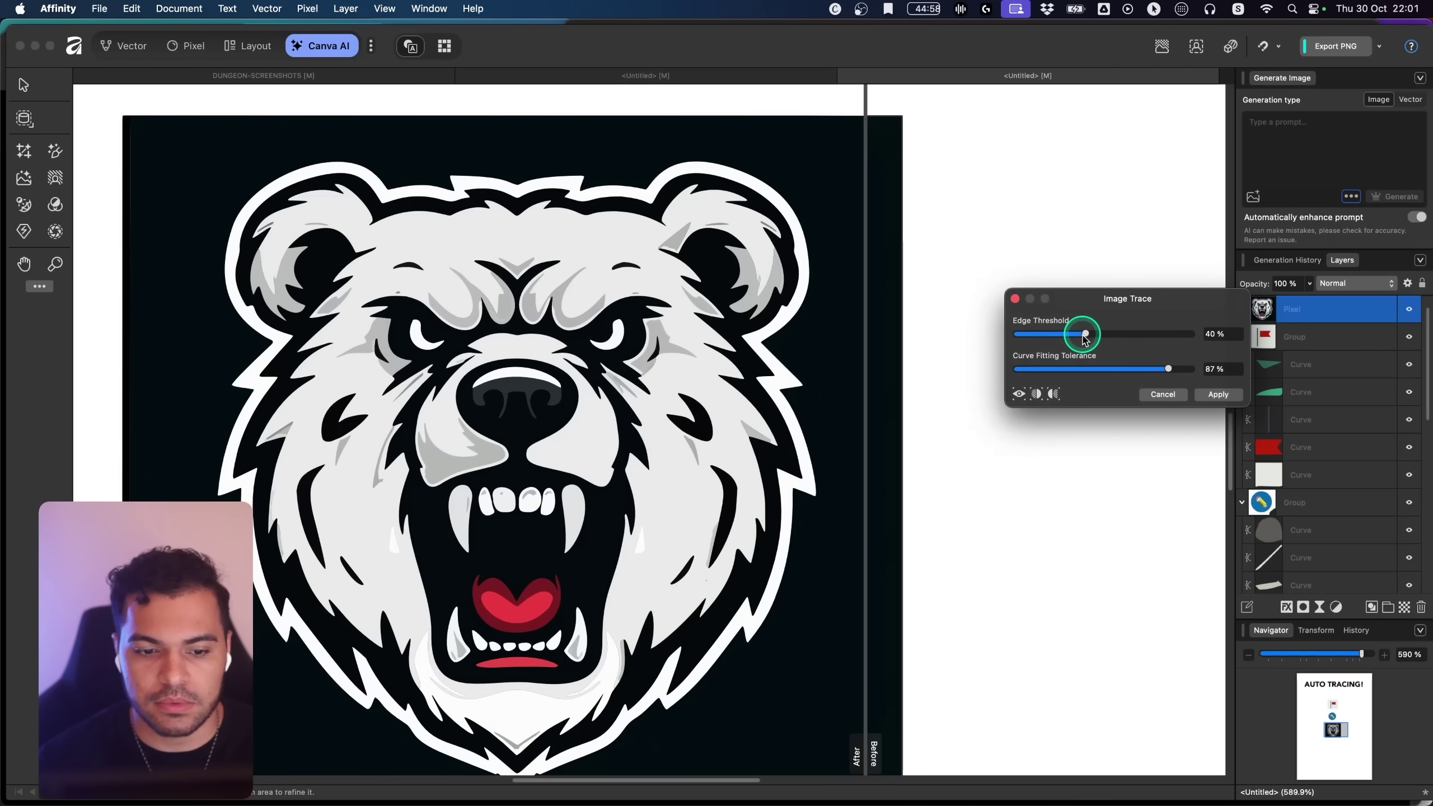
{"action": "left_click_drag", "start_coordinate": [1086, 337], "coordinate": [1066, 341]}
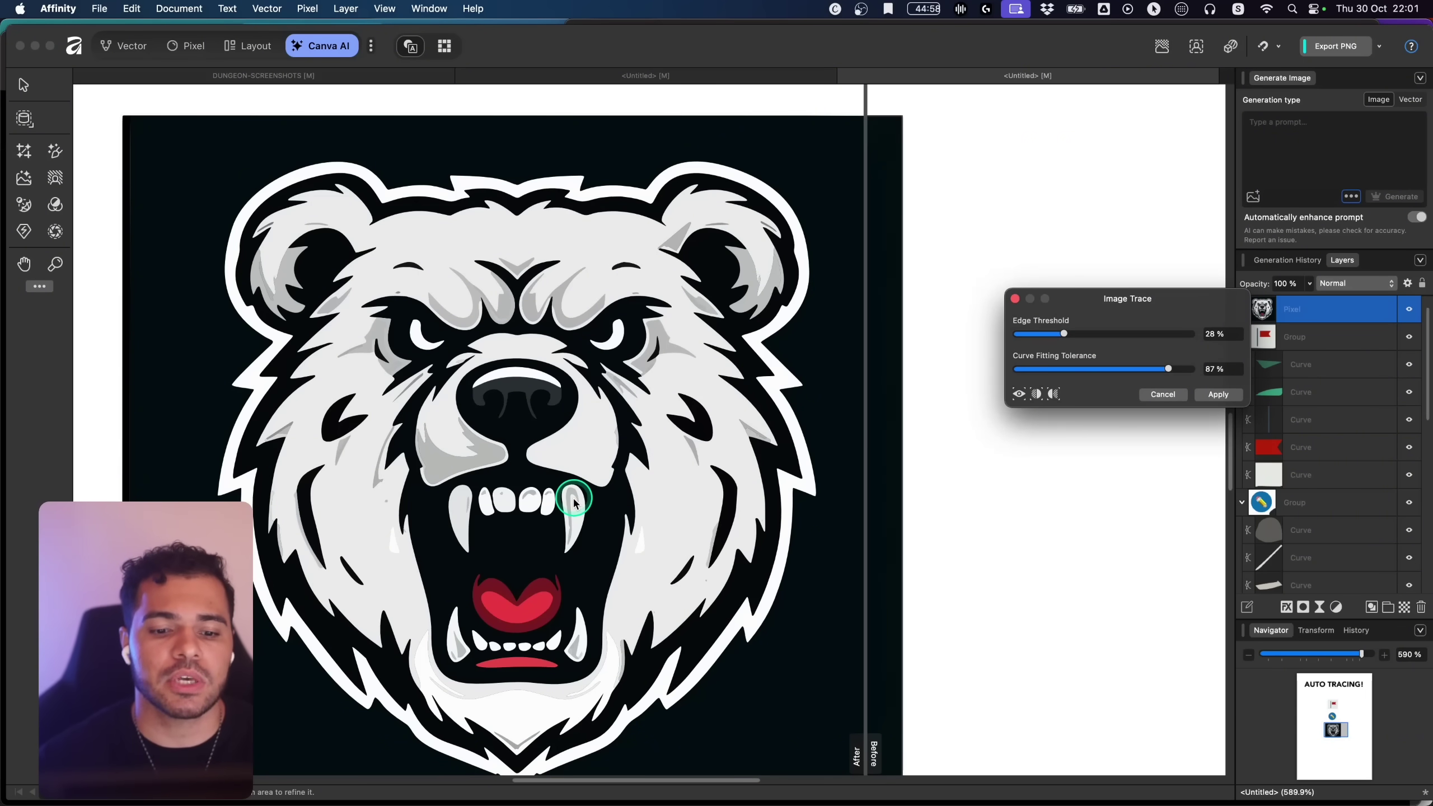
{"action": "left_click", "coordinate": [1219, 394]}
Step: Select the traced bear's muzzle curve and an ear shading curve, and look through the group's separate curve layers
{"action": "scroll", "coordinate": [742, 448], "scroll_direction": "left", "scroll_amount": 6}
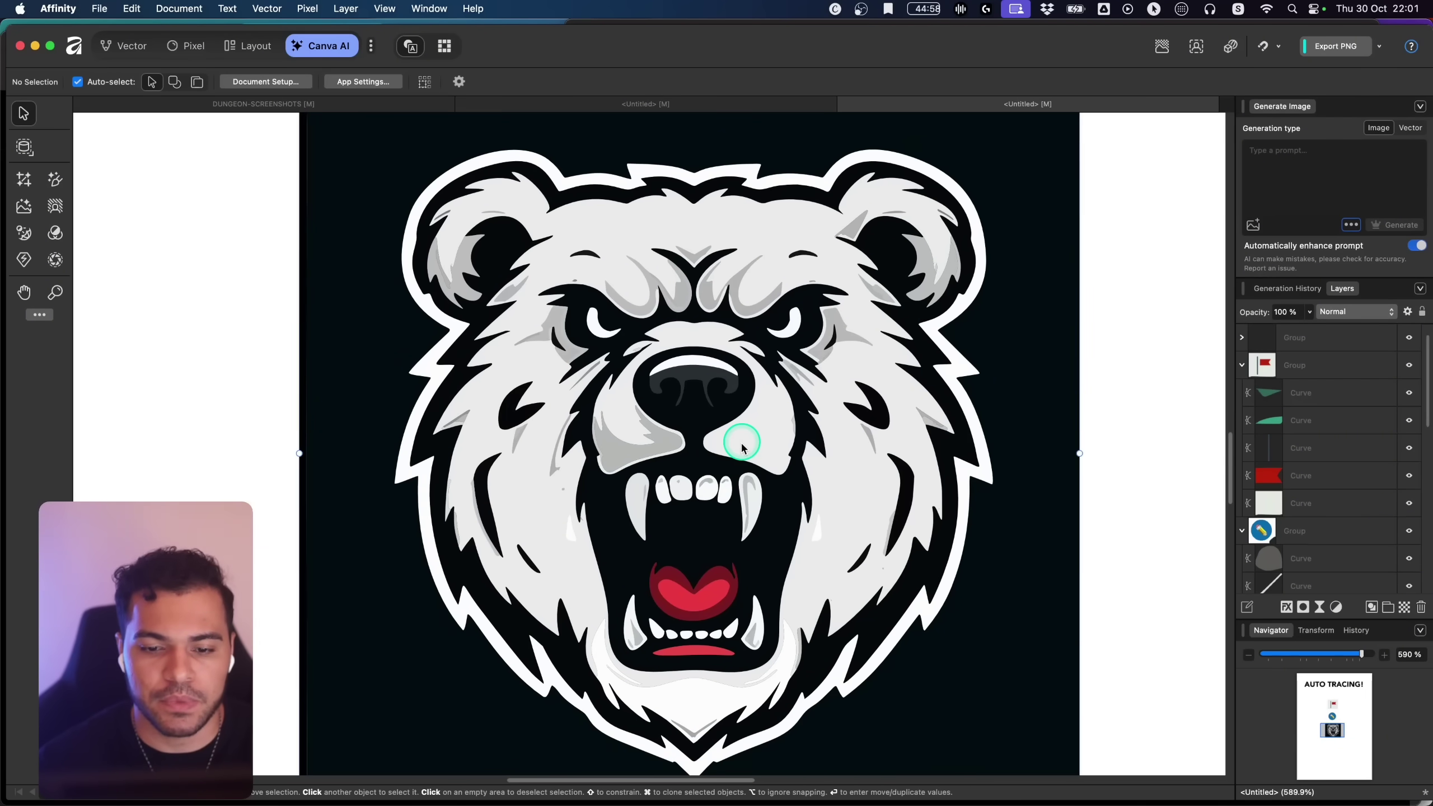
{"action": "left_click", "coordinate": [742, 448]}
{"action": "left_click_drag", "start_coordinate": [824, 466], "coordinate": [757, 439]}
{"action": "scroll", "coordinate": [1316, 507], "scroll_direction": "down", "scroll_amount": 3}
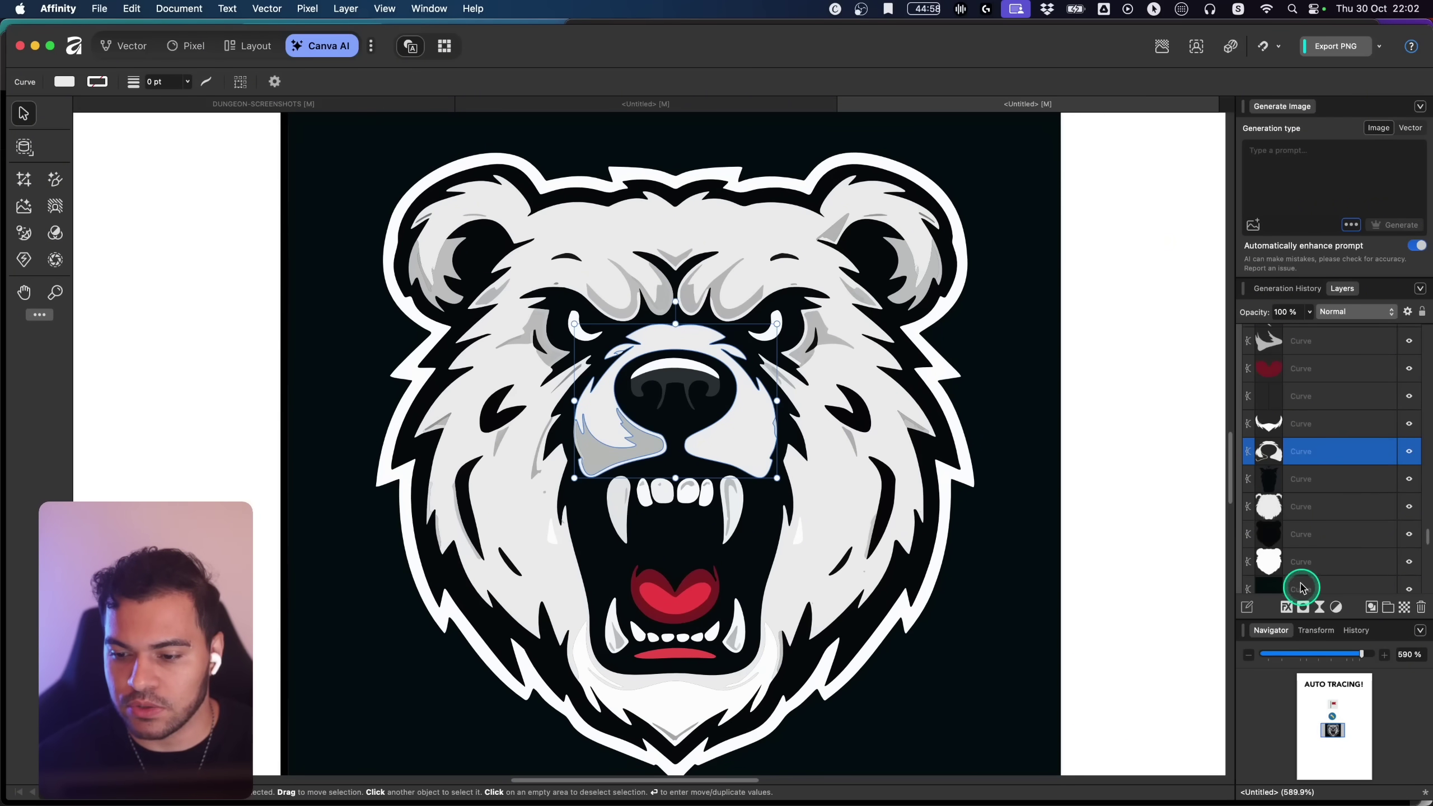
{"action": "scroll", "coordinate": [1318, 439], "scroll_direction": "up", "scroll_amount": 4}
{"action": "left_click", "coordinate": [1295, 444]}
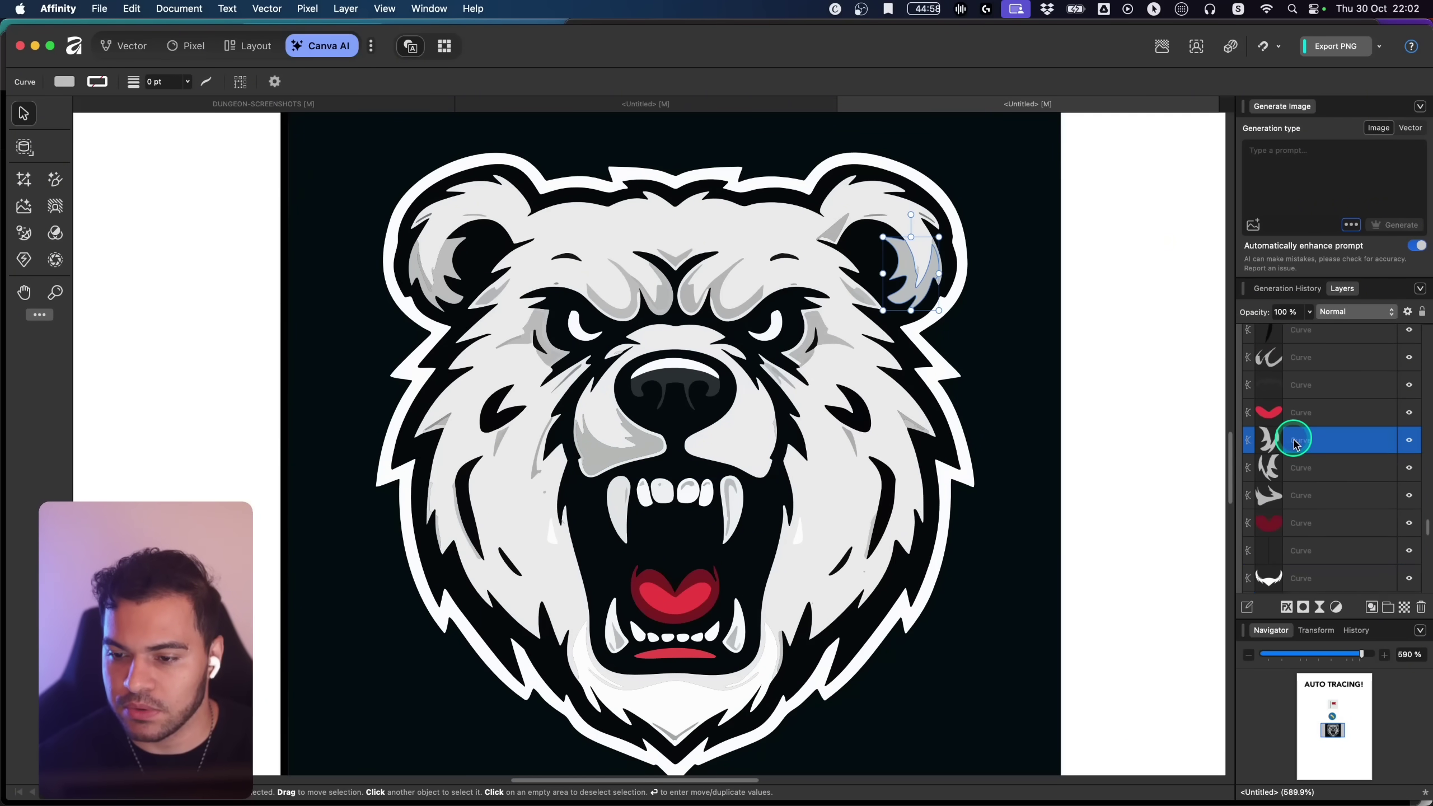
{"action": "scroll", "coordinate": [1310, 449], "scroll_direction": "up", "scroll_amount": 10}
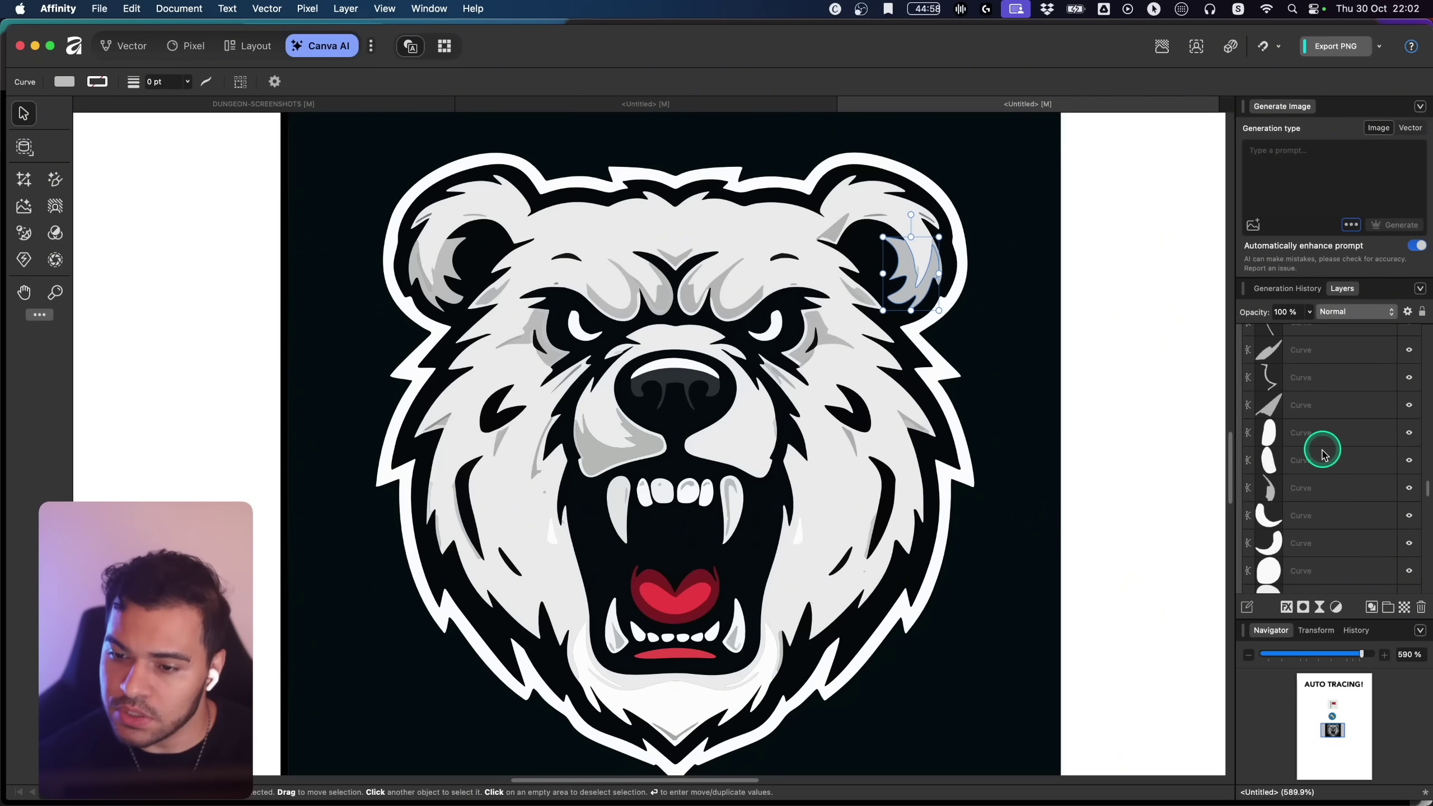
Step: Examine the traced bear's separate curves, checking the small brow shading, the piece between the teeth and the main face fill
{"action": "scroll", "coordinate": [1324, 455], "scroll_direction": "up", "scroll_amount": 3}
{"action": "left_click", "coordinate": [807, 289]}
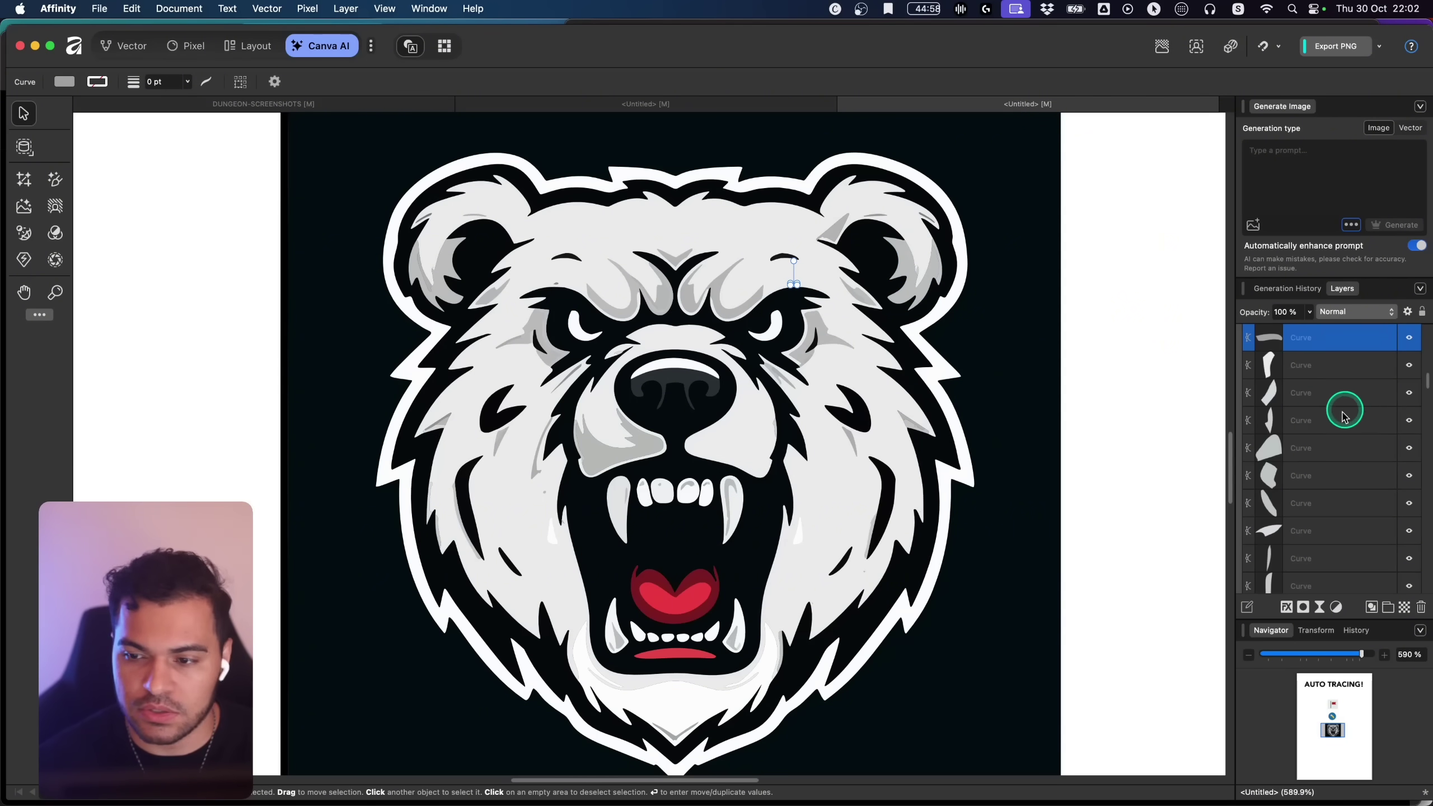
{"action": "scroll", "coordinate": [1372, 464], "scroll_direction": "up", "scroll_amount": 4}
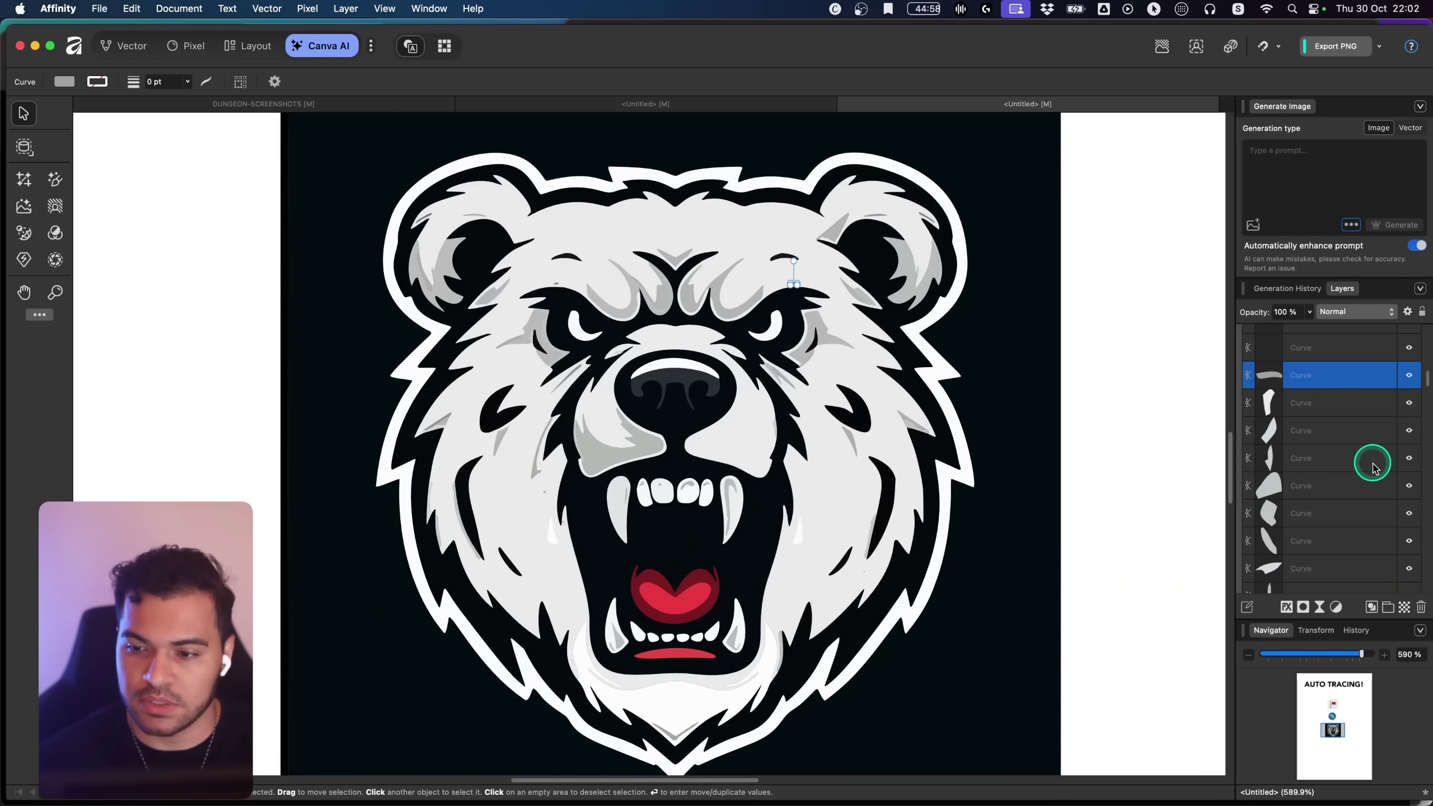
{"action": "left_click", "coordinate": [1301, 361]}
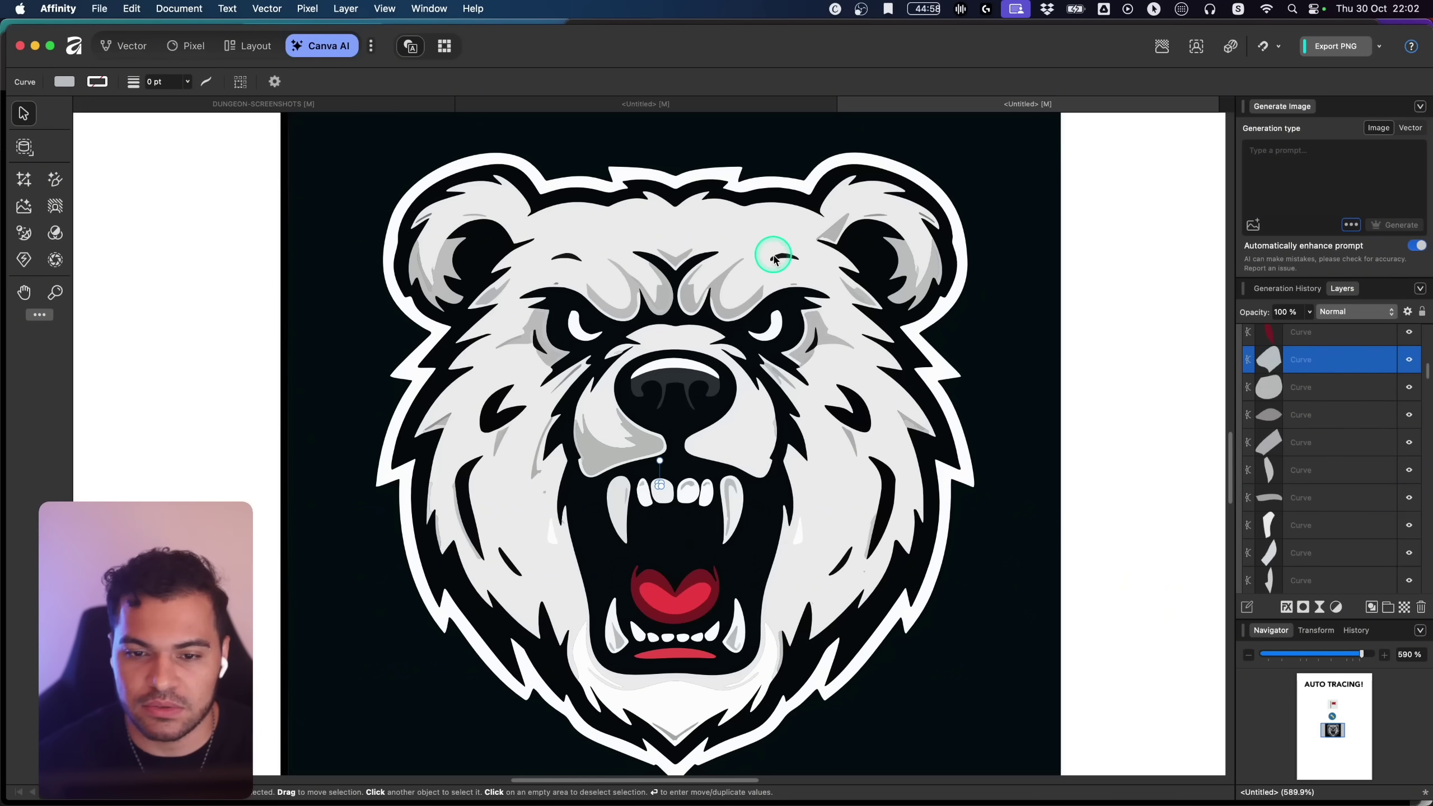
{"action": "left_click", "coordinate": [793, 282]}
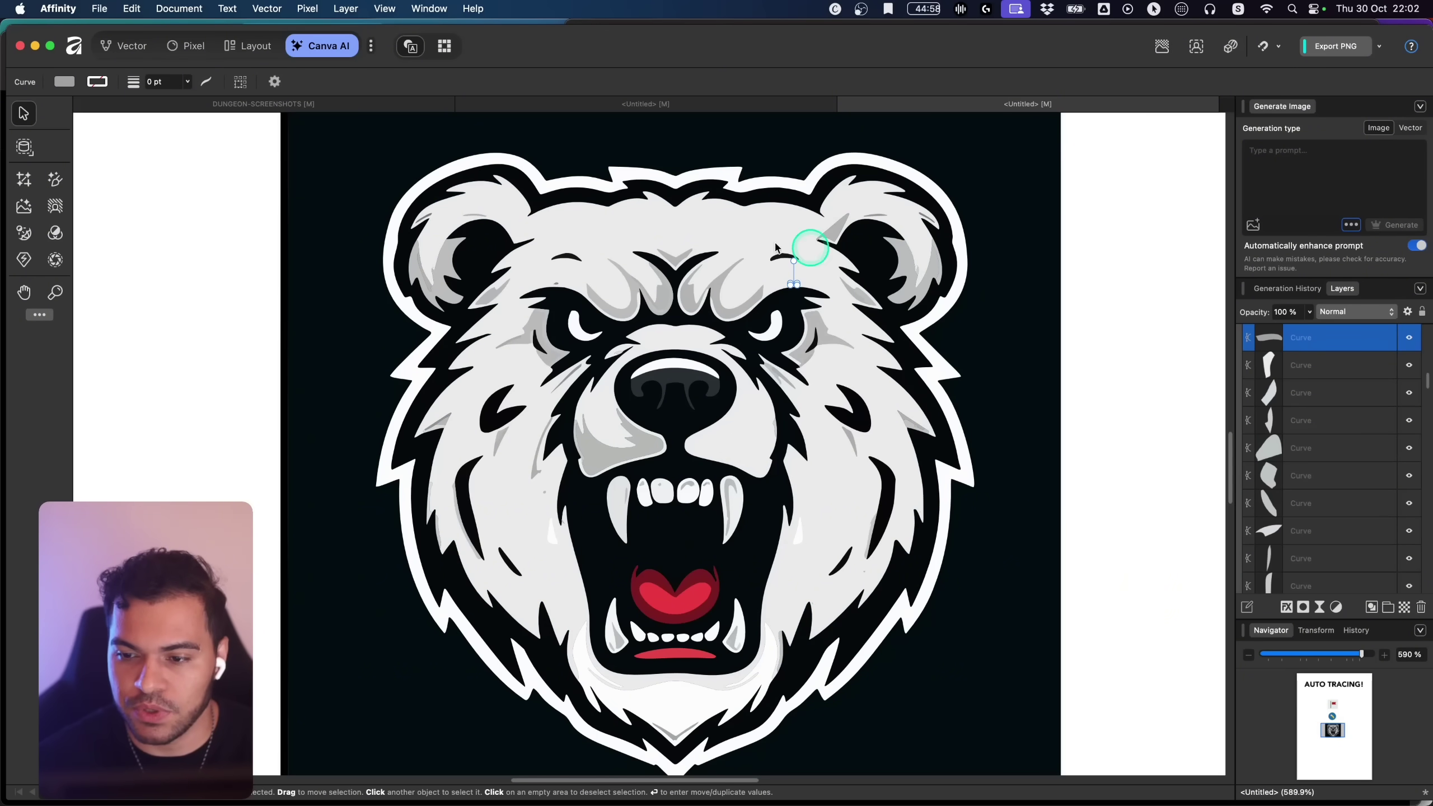
{"action": "key", "text": "q"}
{"action": "key", "text": "q"}
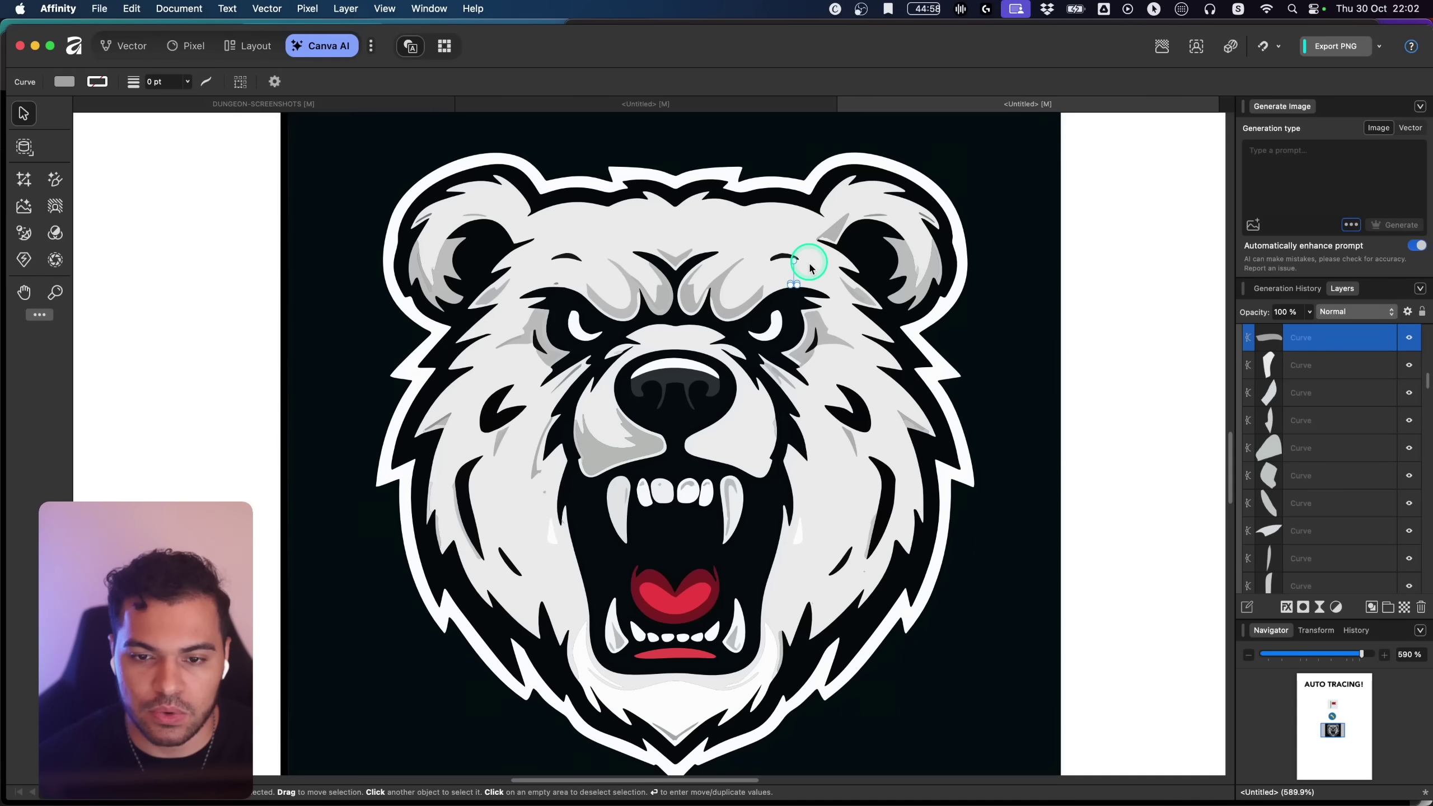
{"action": "left_click", "coordinate": [807, 274]}
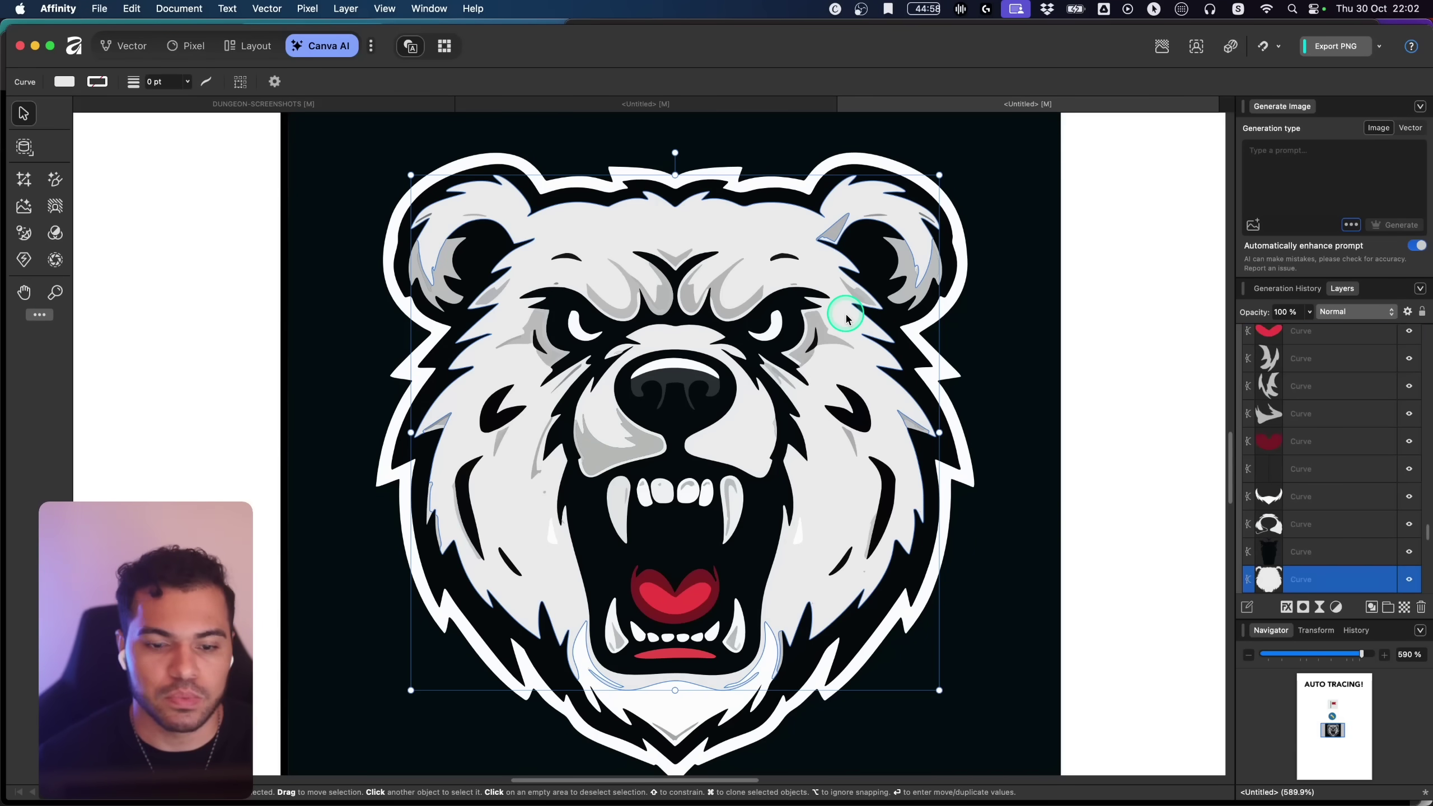
Step: Delete the dark square background curve behind the traced bear and the pale backing shape beneath it
{"action": "scroll", "coordinate": [847, 315], "scroll_direction": "down", "scroll_amount": 2}
{"action": "left_click", "coordinate": [933, 297]}
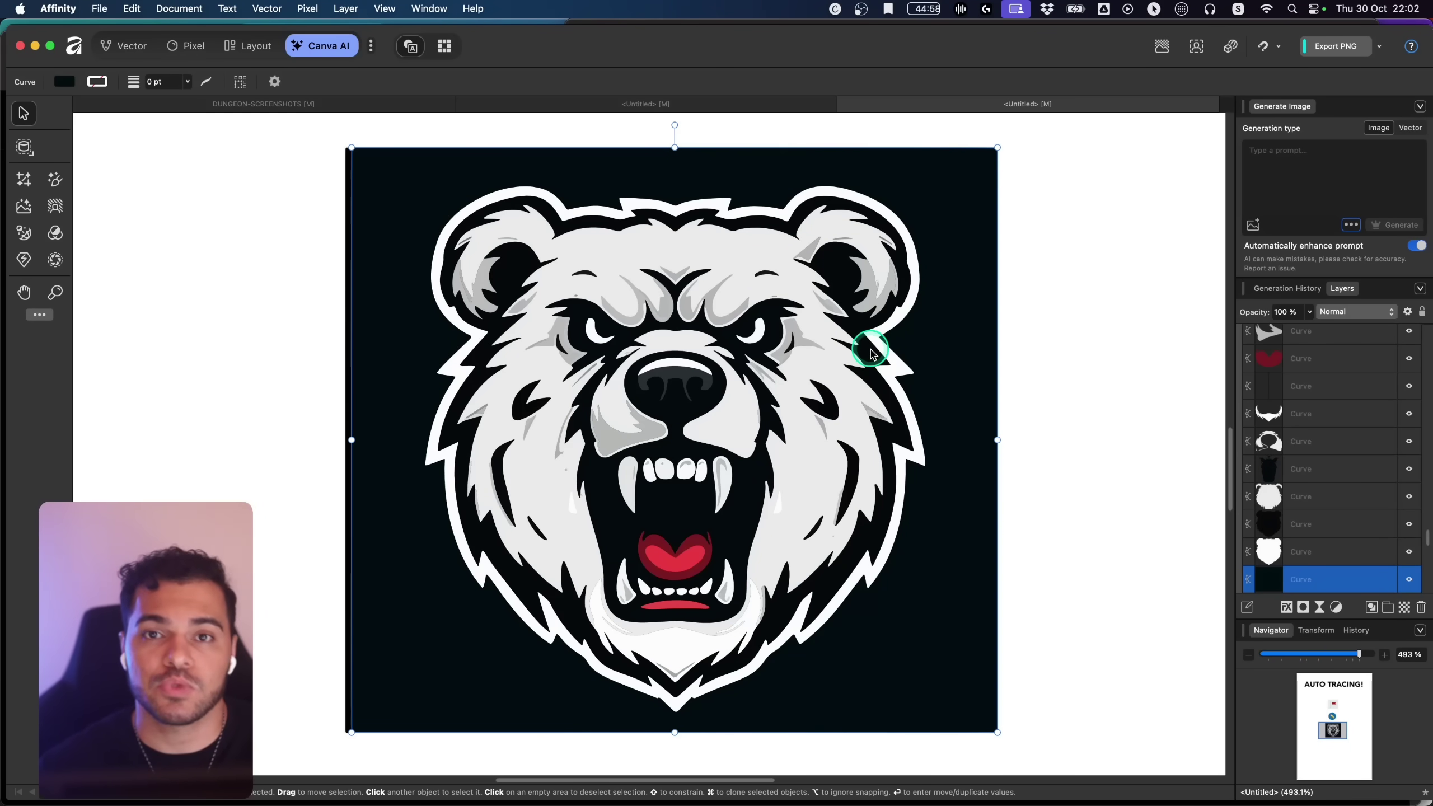
{"action": "mouse_move", "coordinate": [944, 339]}
{"action": "left_mouse_down"}
{"action": "mouse_move", "coordinate": [943, 352]}
{"action": "mouse_move", "coordinate": [926, 331]}
{"action": "left_mouse_up"}
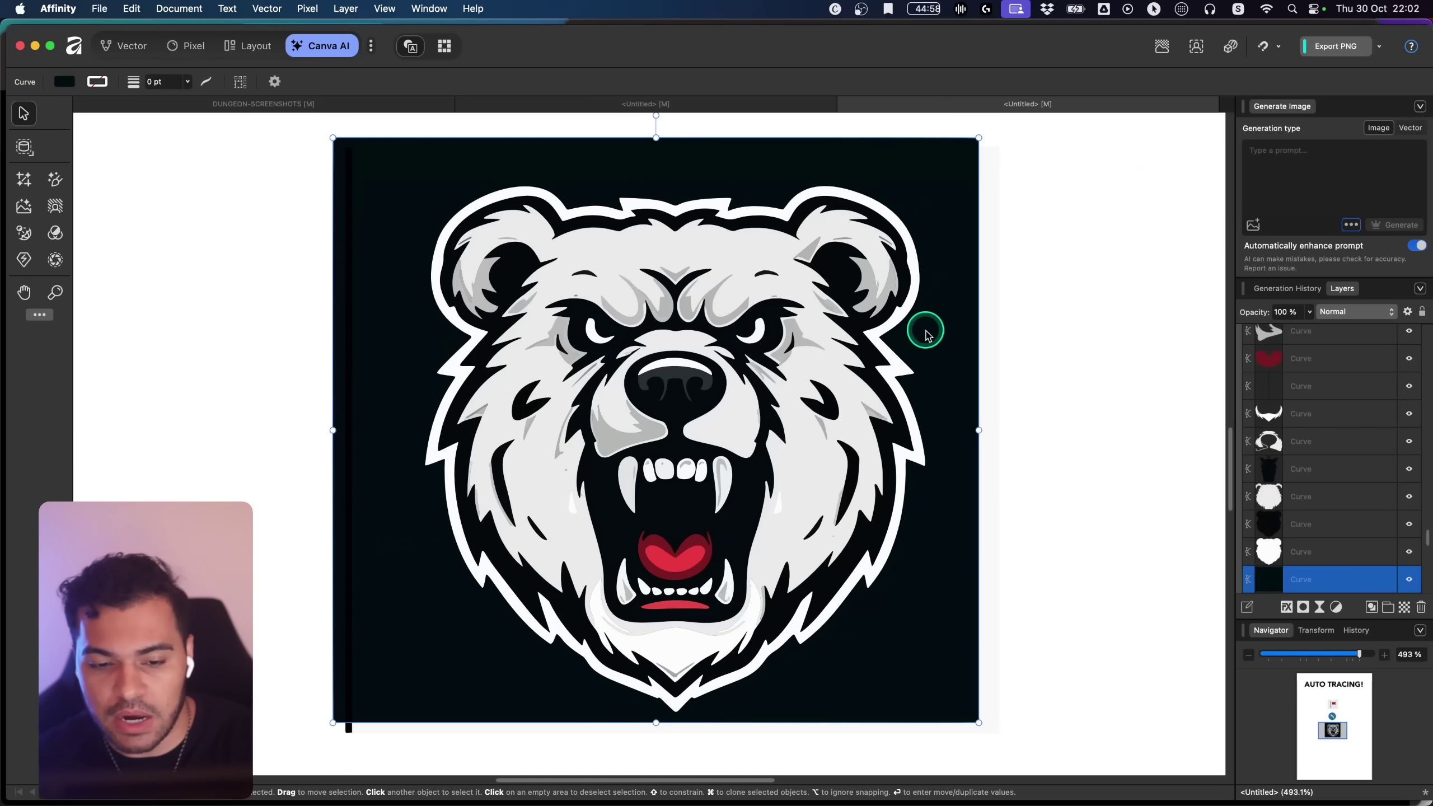
{"action": "key", "text": "Delete"}
{"action": "left_click_drag", "start_coordinate": [408, 211], "coordinate": [378, 221]}
{"action": "key", "text": "Delete"}
Step: Delete the leftover black strip along the artwork's left edge and select the remaining bear group
{"action": "left_click", "coordinate": [418, 165]}
{"action": "left_click_drag", "start_coordinate": [403, 155], "coordinate": [341, 74]}
{"action": "left_click_drag", "start_coordinate": [454, 203], "coordinate": [482, 242]}
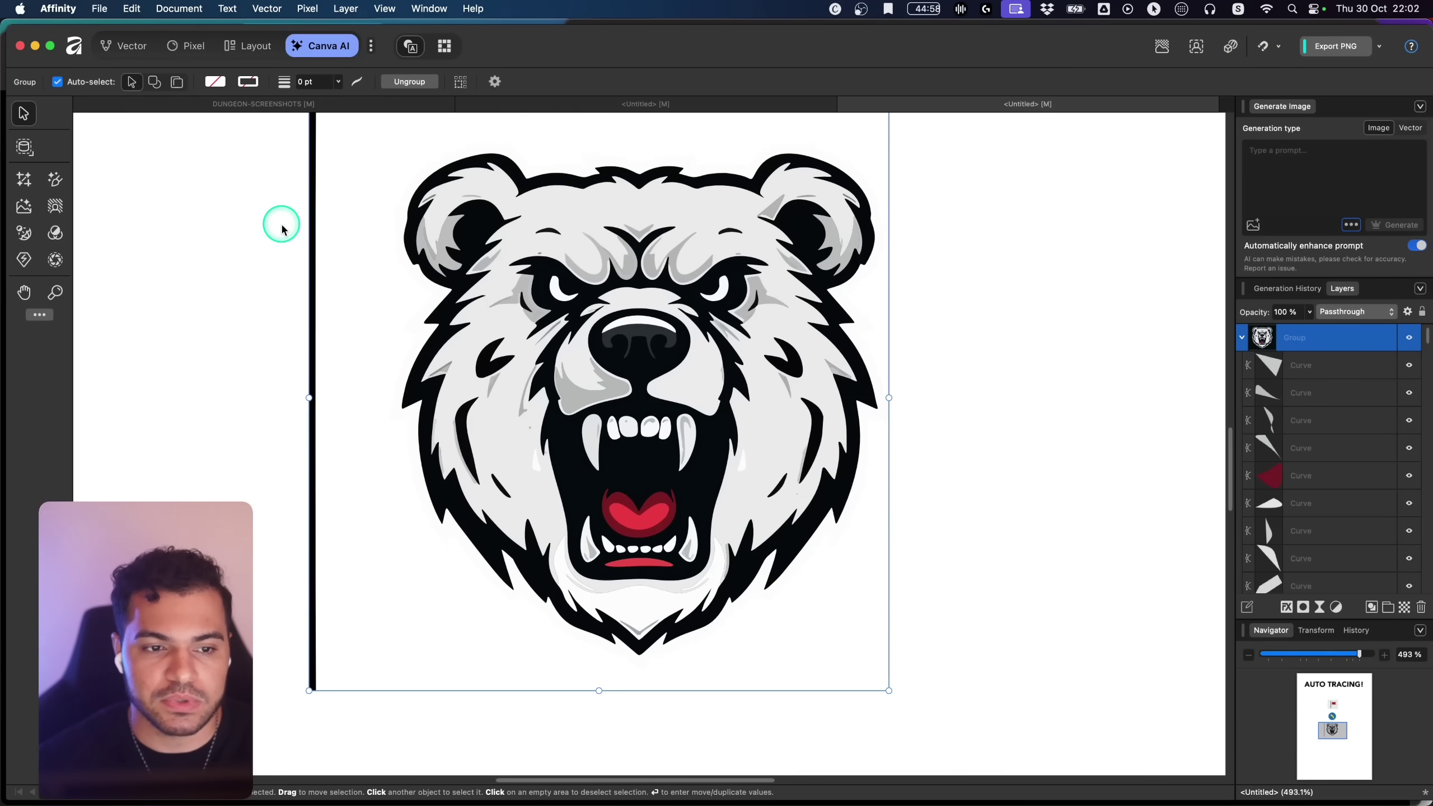
{"action": "double_click", "coordinate": [313, 225]}
{"action": "key", "text": "Delete"}
{"action": "left_click", "coordinate": [294, 193]}
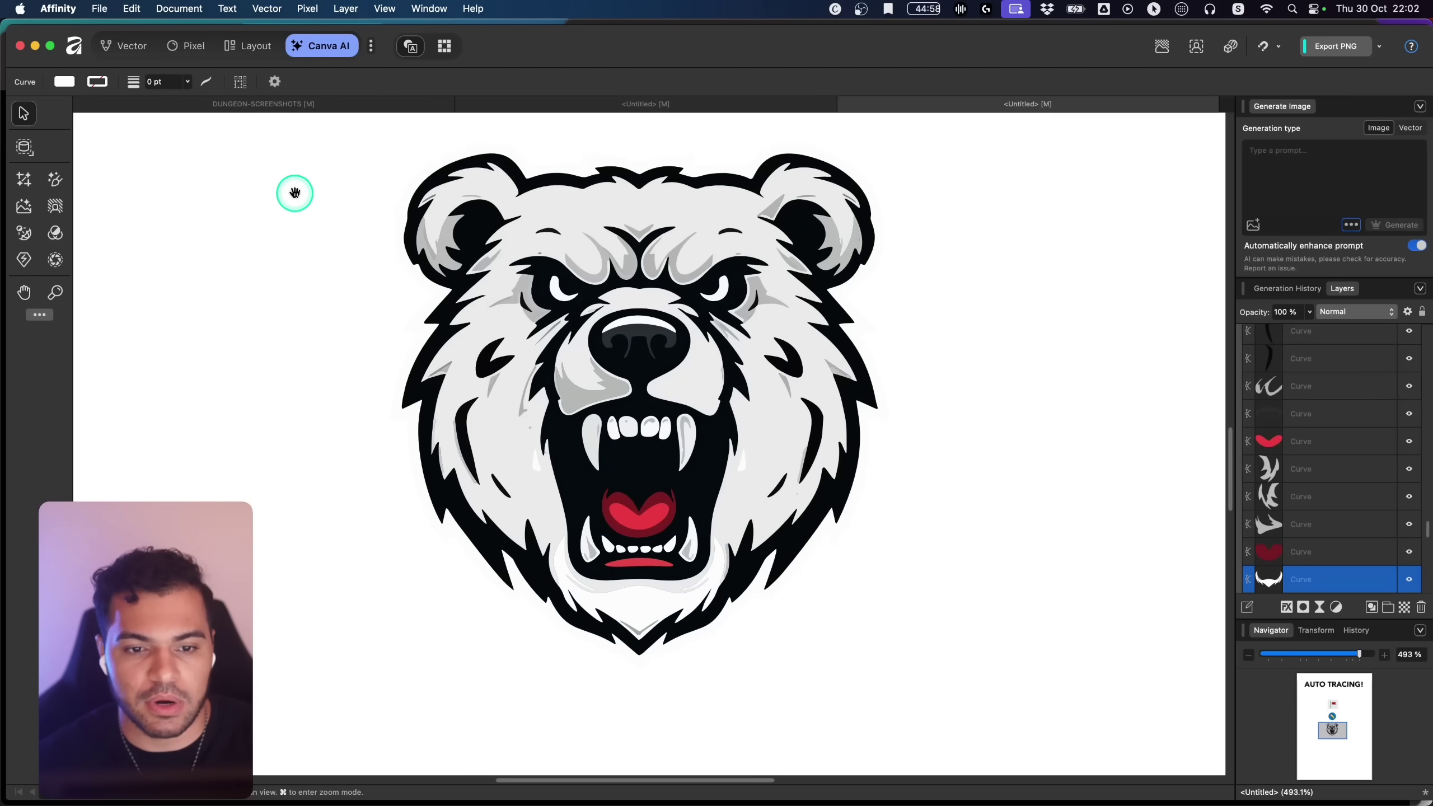
{"action": "scroll", "coordinate": [324, 224], "scroll_direction": "up", "scroll_amount": 2}
{"action": "left_click_drag", "start_coordinate": [351, 173], "coordinate": [1024, 737]}
{"action": "mouse_move", "coordinate": [742, 522]}
{"action": "left_mouse_down"}
{"action": "mouse_move", "coordinate": [694, 499]}
{"action": "mouse_move", "coordinate": [694, 461]}
{"action": "mouse_move", "coordinate": [704, 509]}
{"action": "mouse_move", "coordinate": [740, 504]}
{"action": "left_mouse_up"}
{"action": "key", "text": "space"}
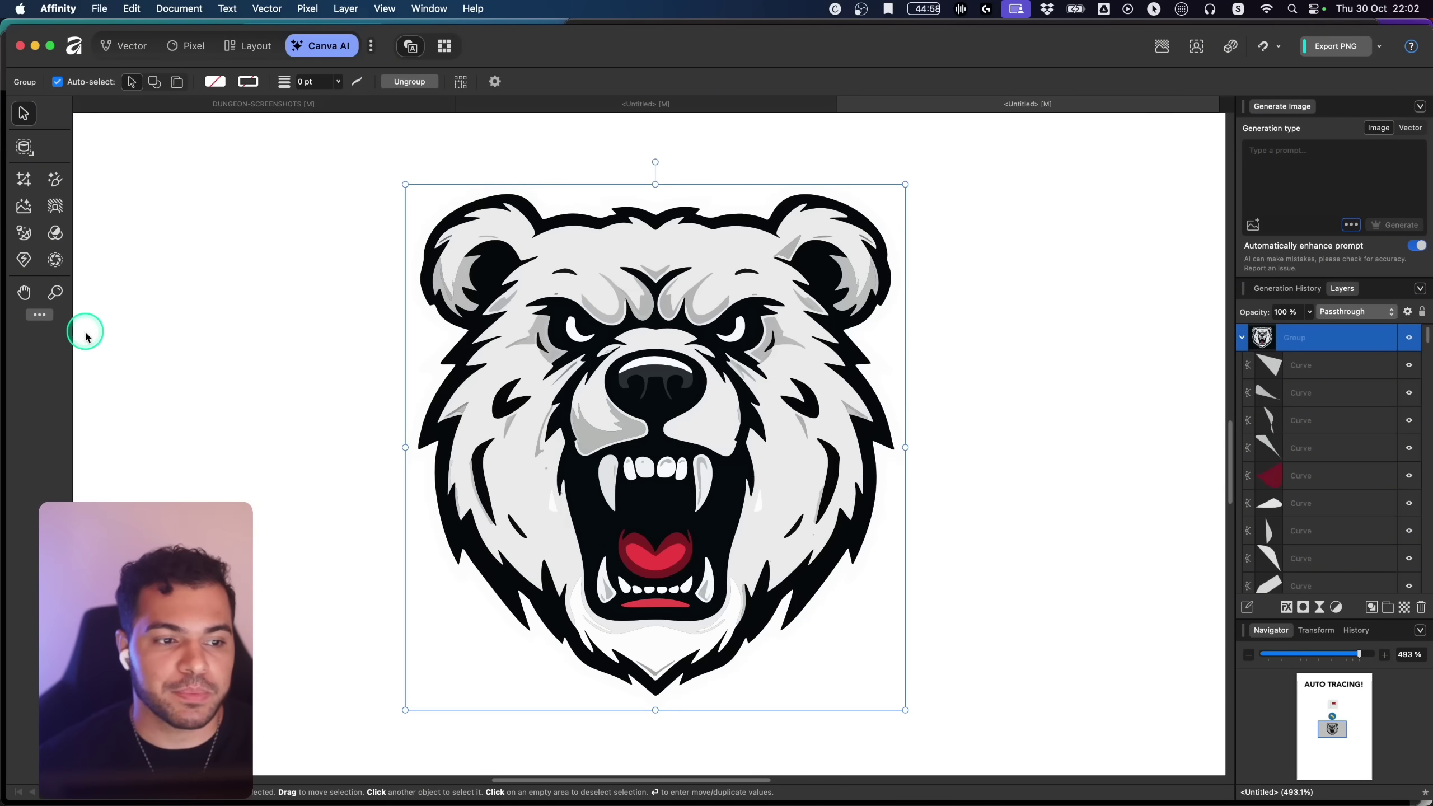
Step: Switch to the Vector workspace and draw a rectangle covering the whole bear
{"action": "left_click", "coordinate": [123, 47]}
{"action": "left_click", "coordinate": [56, 222]}
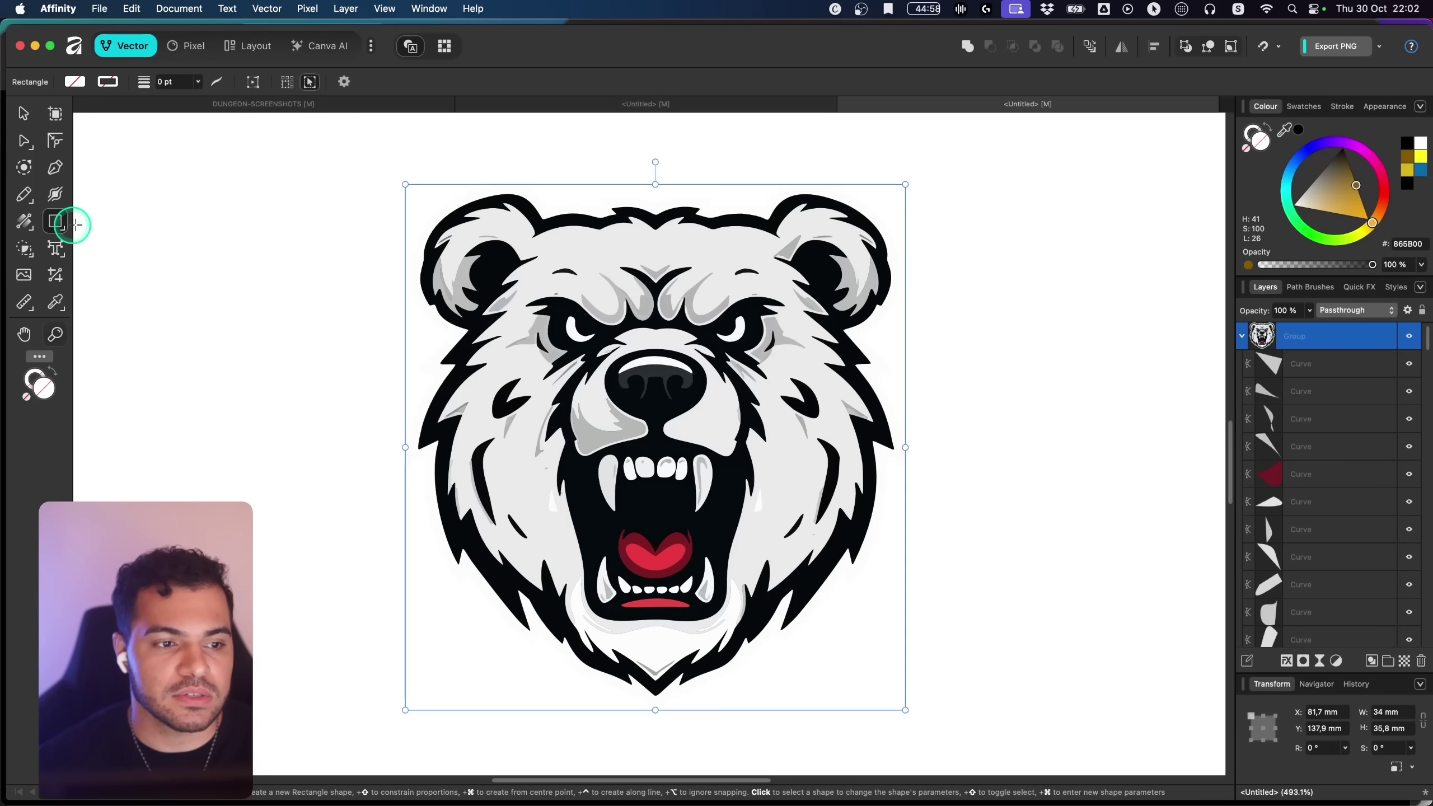
{"action": "left_click_drag", "start_coordinate": [310, 154], "coordinate": [998, 738]}
{"action": "key", "text": "s"}
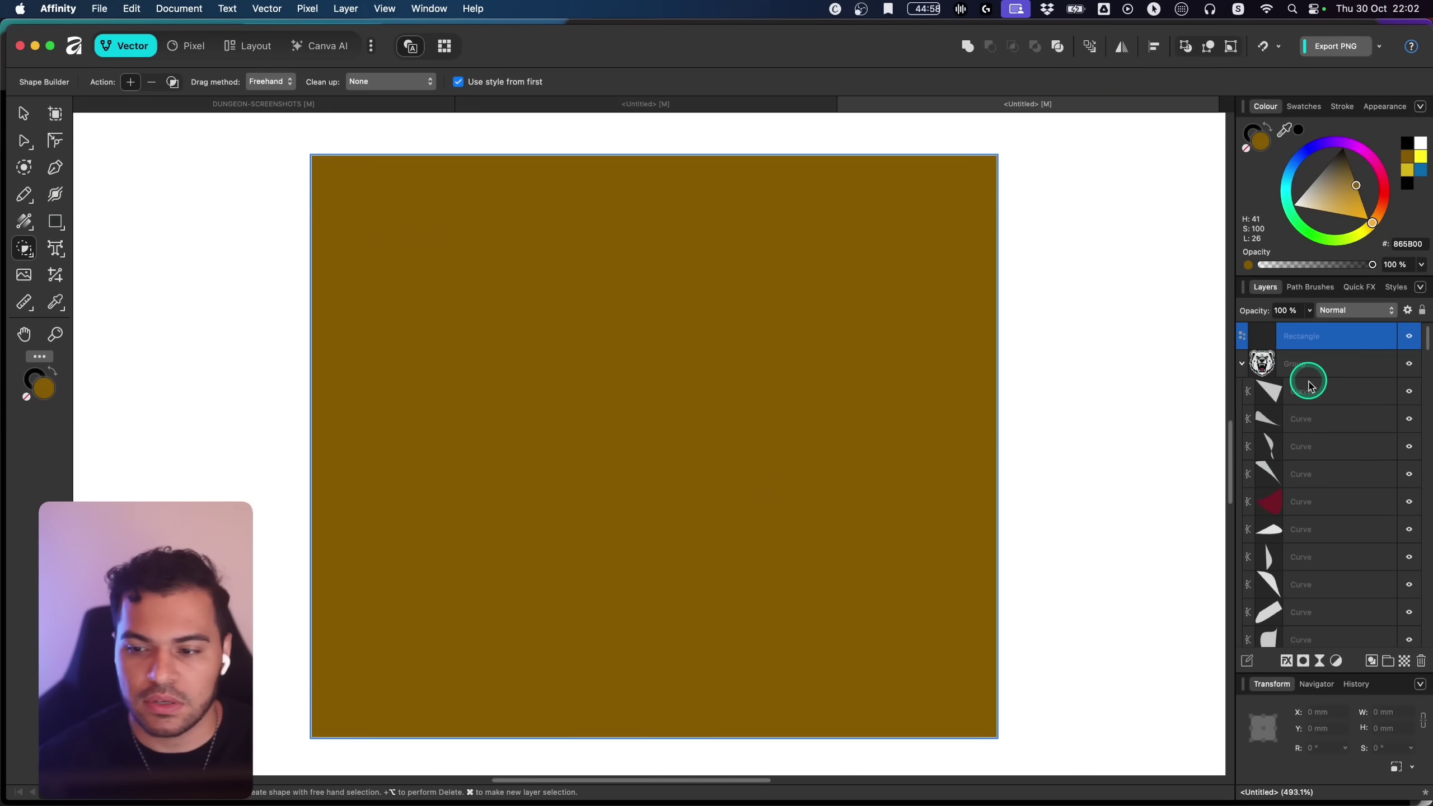
Step: Collapse the bear group, place the rectangle behind it and recolour the rectangle grey, 9F9F9F
{"action": "left_click", "coordinate": [1243, 363]}
{"action": "left_click_drag", "start_coordinate": [1290, 336], "coordinate": [1217, 376]}
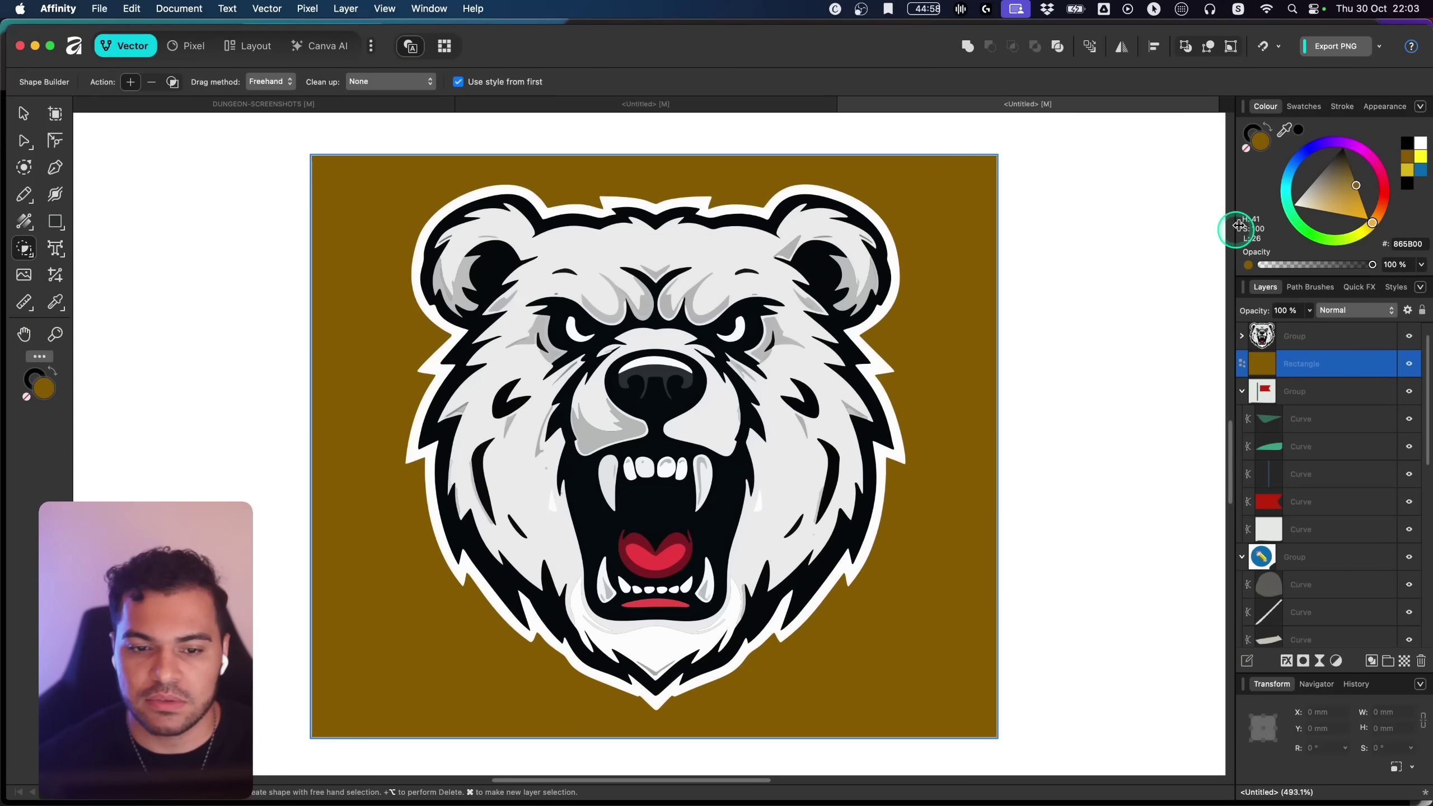
{"action": "left_click_drag", "start_coordinate": [1343, 190], "coordinate": [1313, 183]}
{"action": "key", "text": "v"}
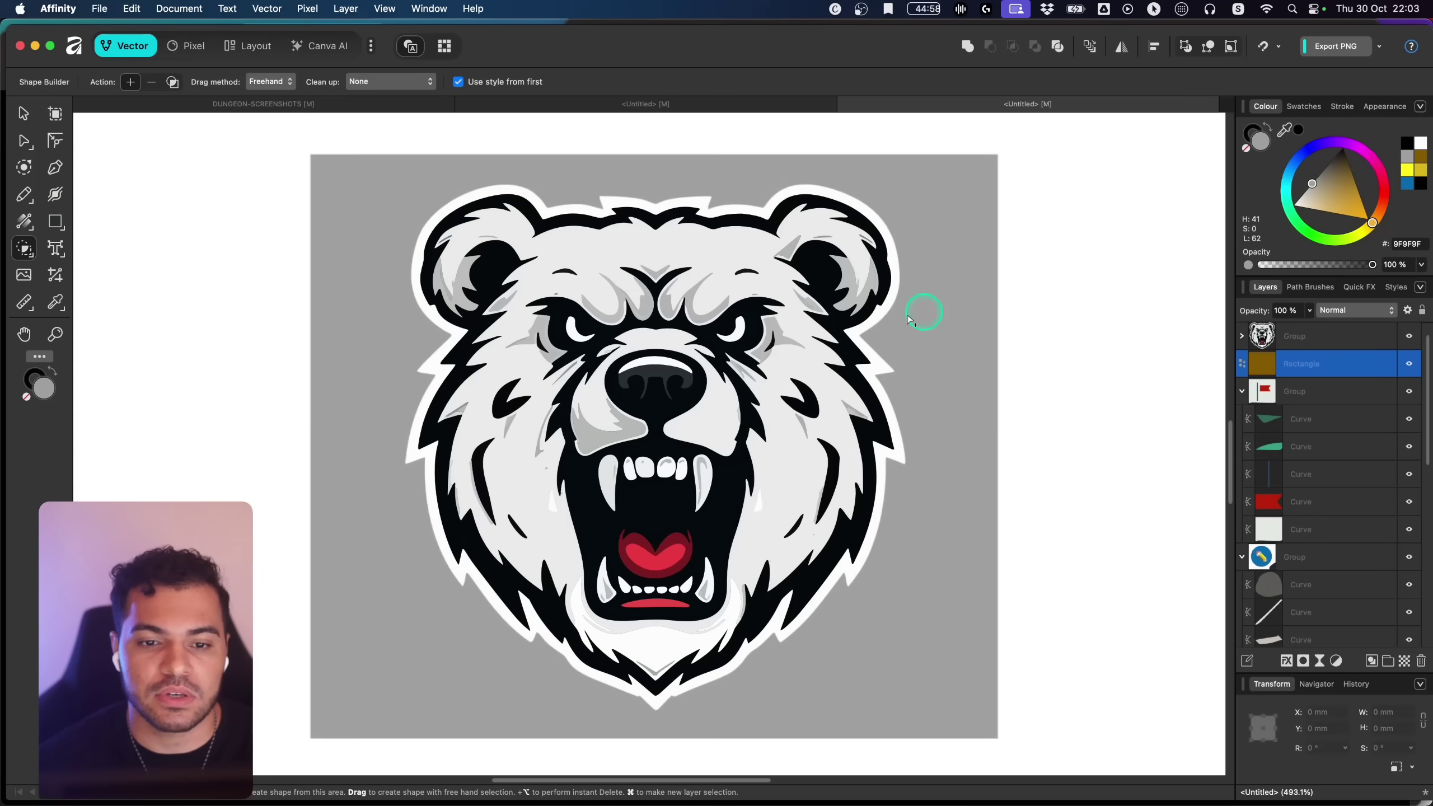
Step: Hide the grey rectangle, nudge the bear group slightly up and rename it LOGO
{"action": "left_click", "coordinate": [1409, 363]}
{"action": "left_click", "coordinate": [1301, 337]}
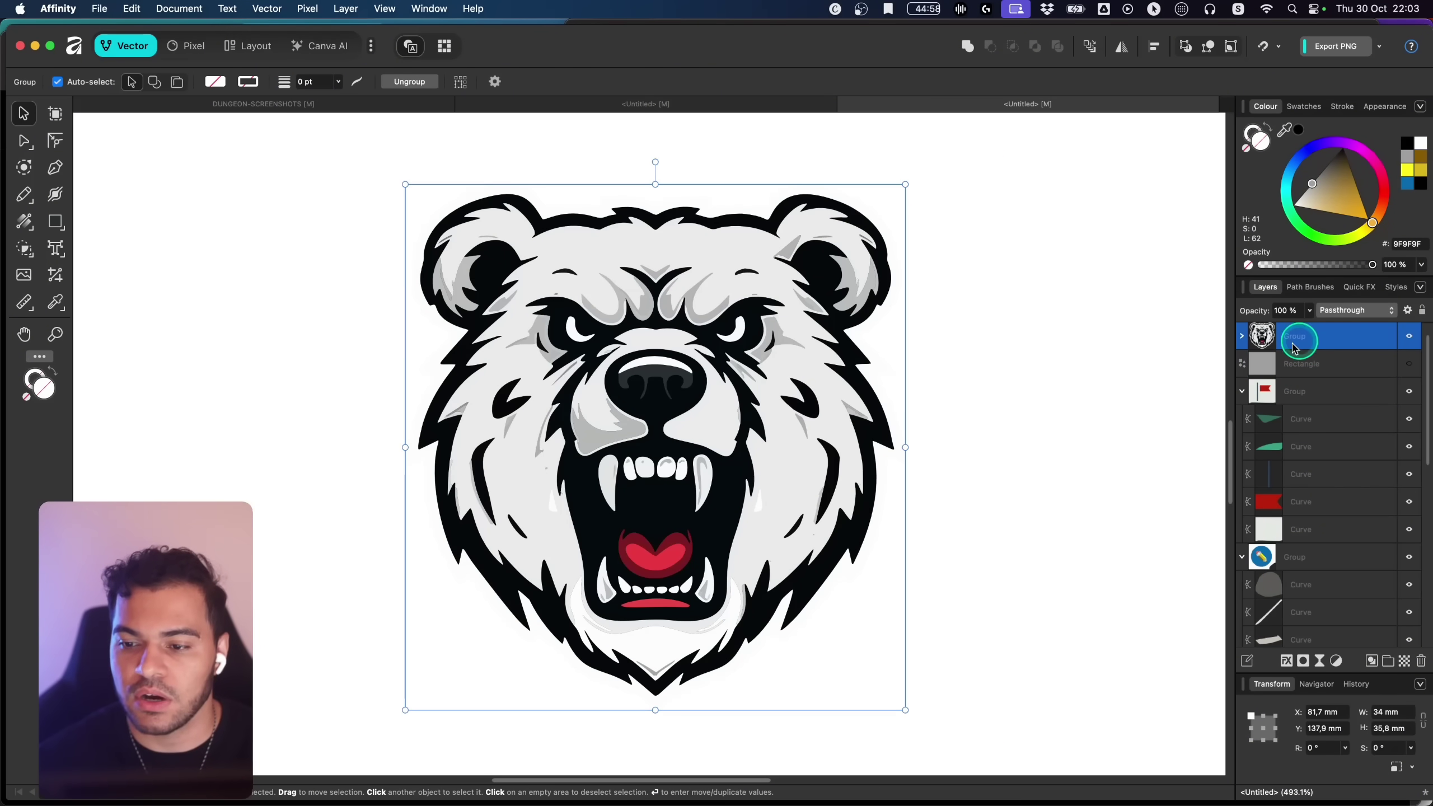
{"action": "mouse_move", "coordinate": [751, 394]}
{"action": "left_mouse_down"}
{"action": "mouse_move", "coordinate": [775, 339]}
{"action": "mouse_move", "coordinate": [756, 372]}
{"action": "left_mouse_up"}
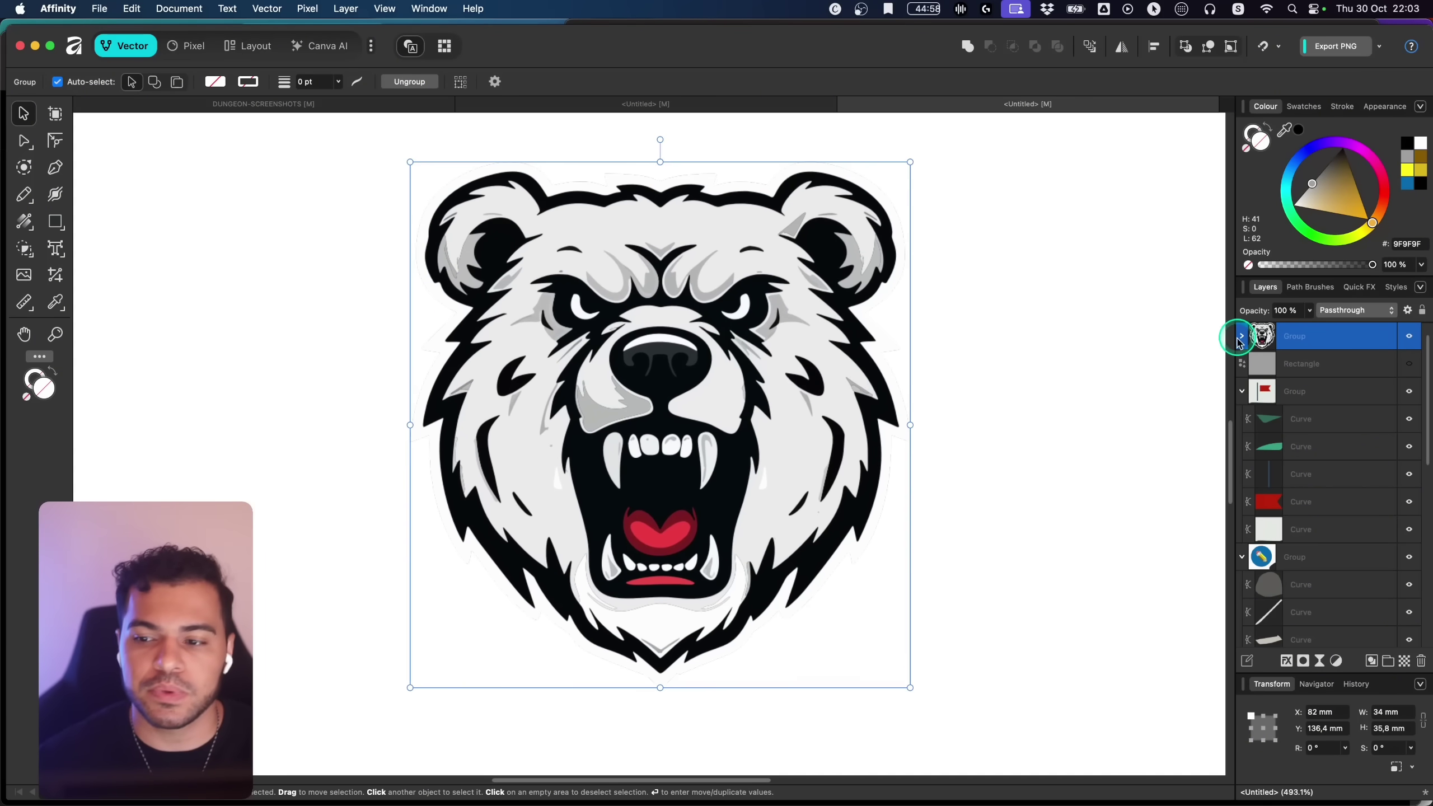
{"action": "double_click", "coordinate": [1290, 339]}
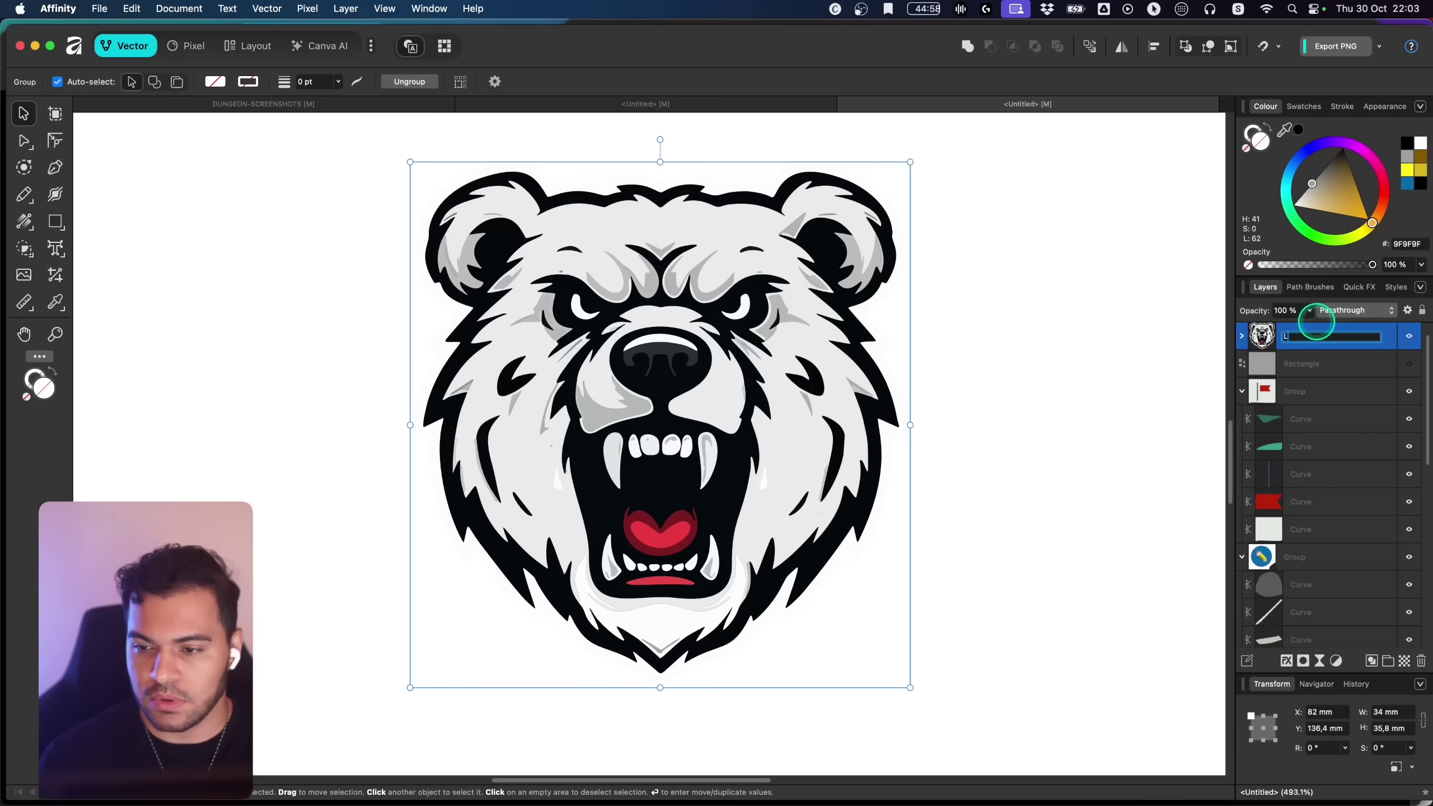
{"action": "key", "text": "Return"}
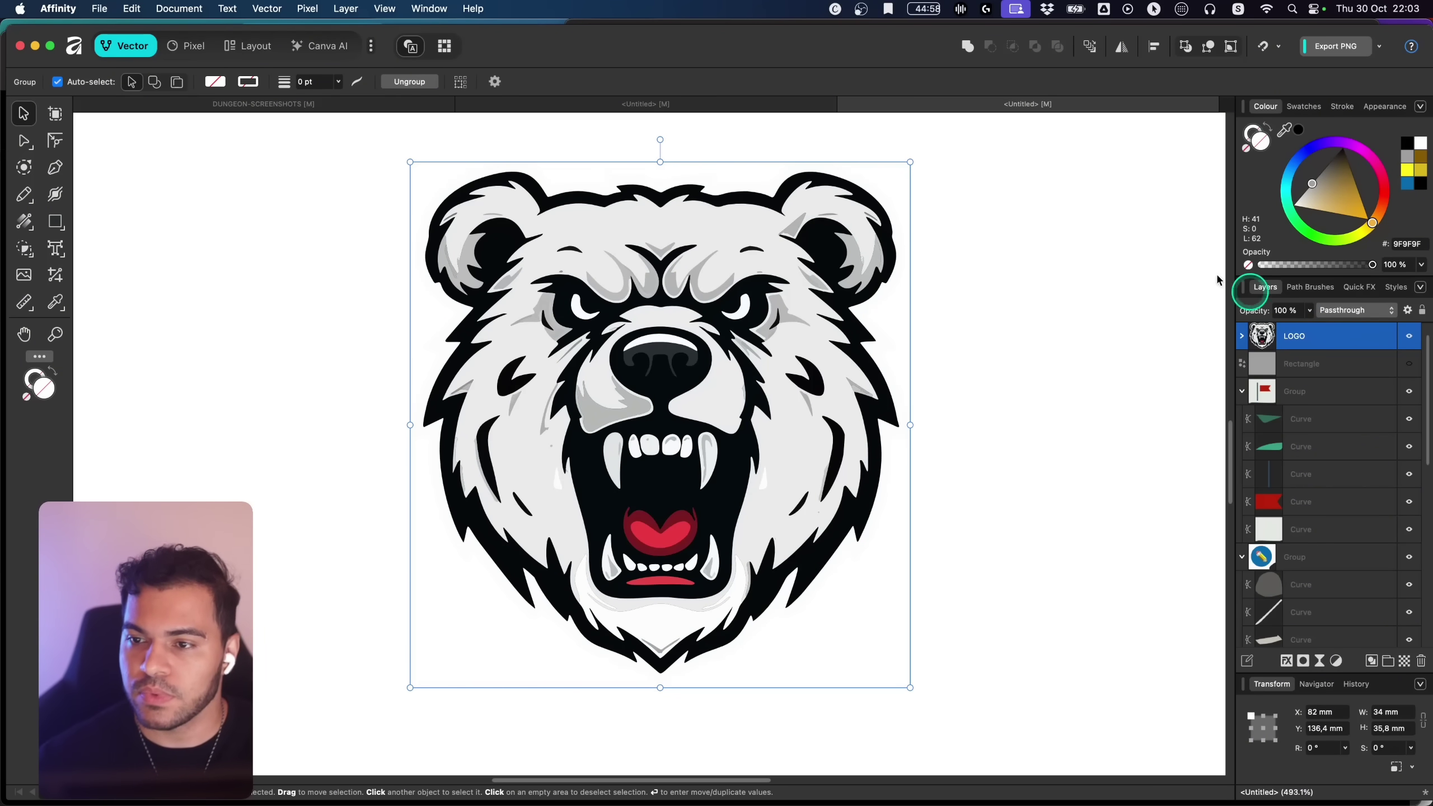
Step: Try SVG as the export format for the LOGO group and add Canva Design to the available export formats
{"action": "left_click", "coordinate": [1379, 49]}
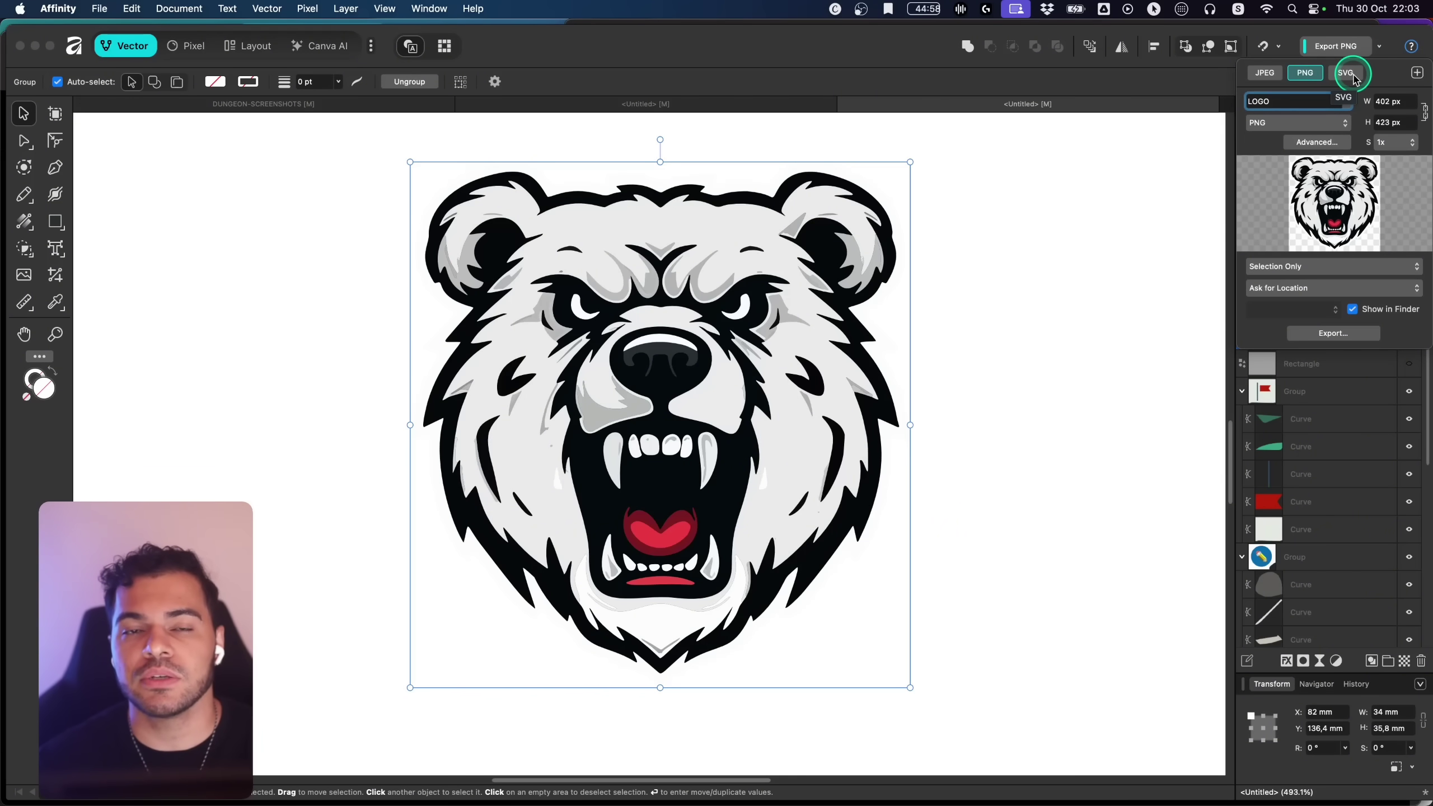
{"action": "left_click", "coordinate": [1354, 78]}
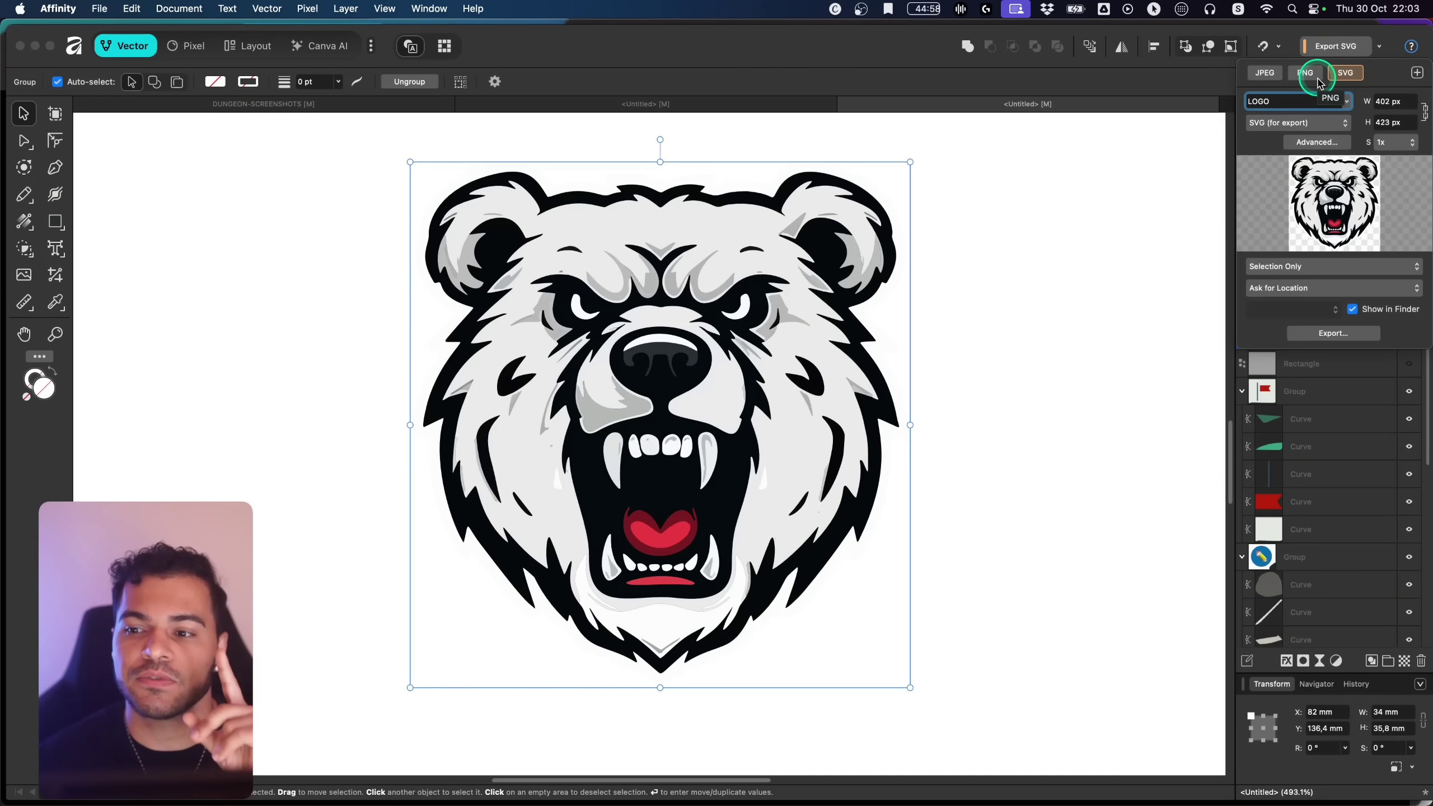
{"action": "left_click", "coordinate": [1418, 76]}
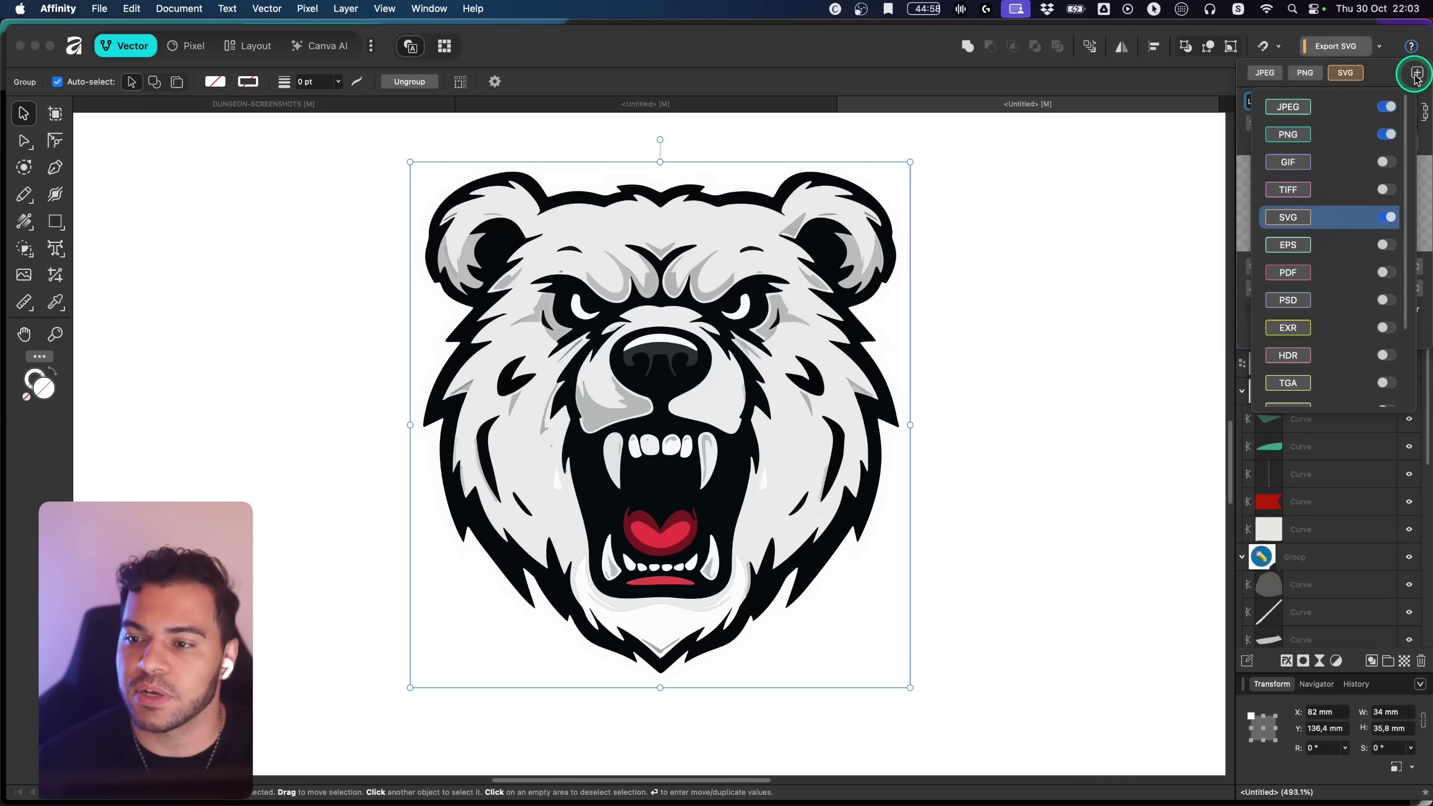
{"action": "scroll", "coordinate": [1329, 274], "scroll_direction": "down", "scroll_amount": 1}
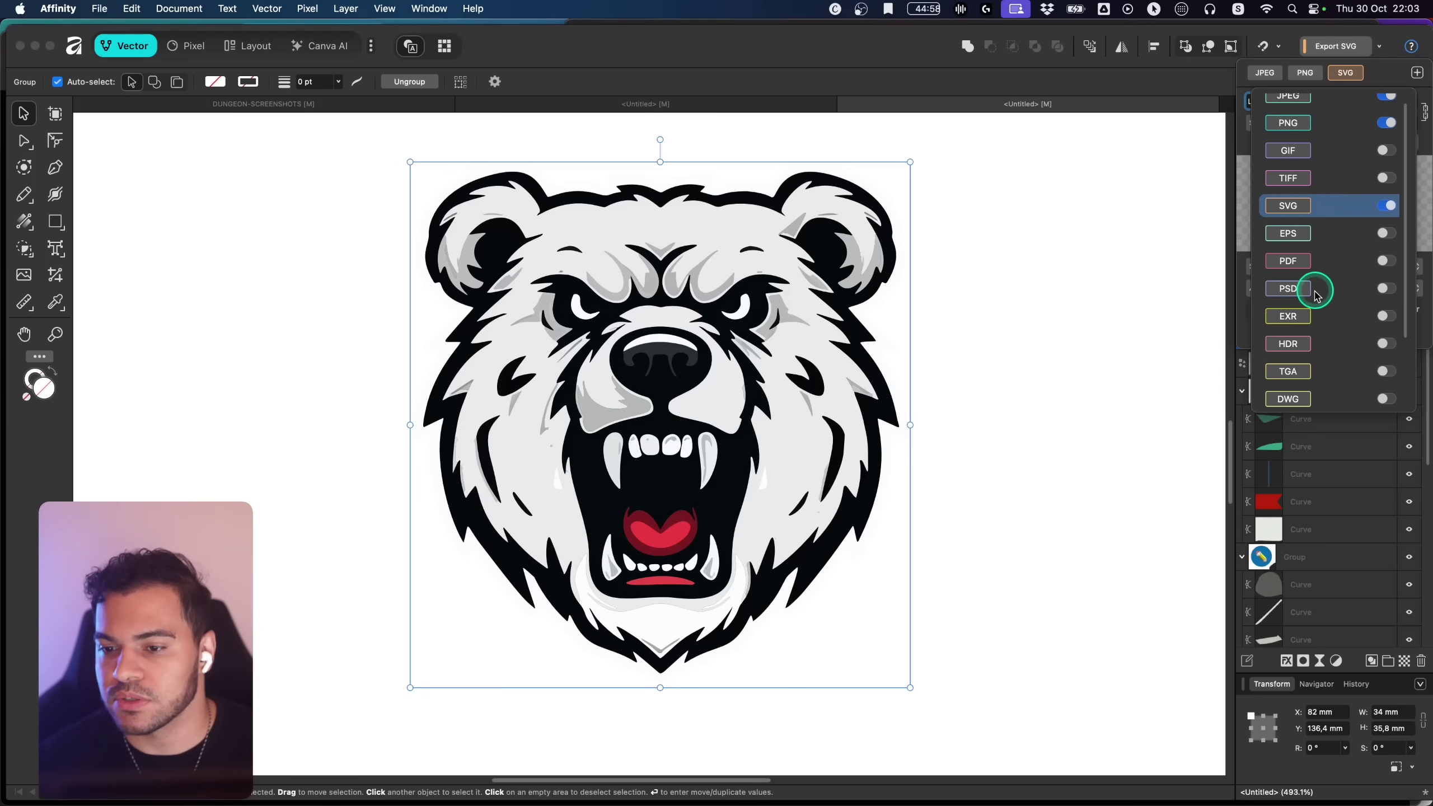
{"action": "scroll", "coordinate": [1318, 291], "scroll_direction": "down", "scroll_amount": 3}
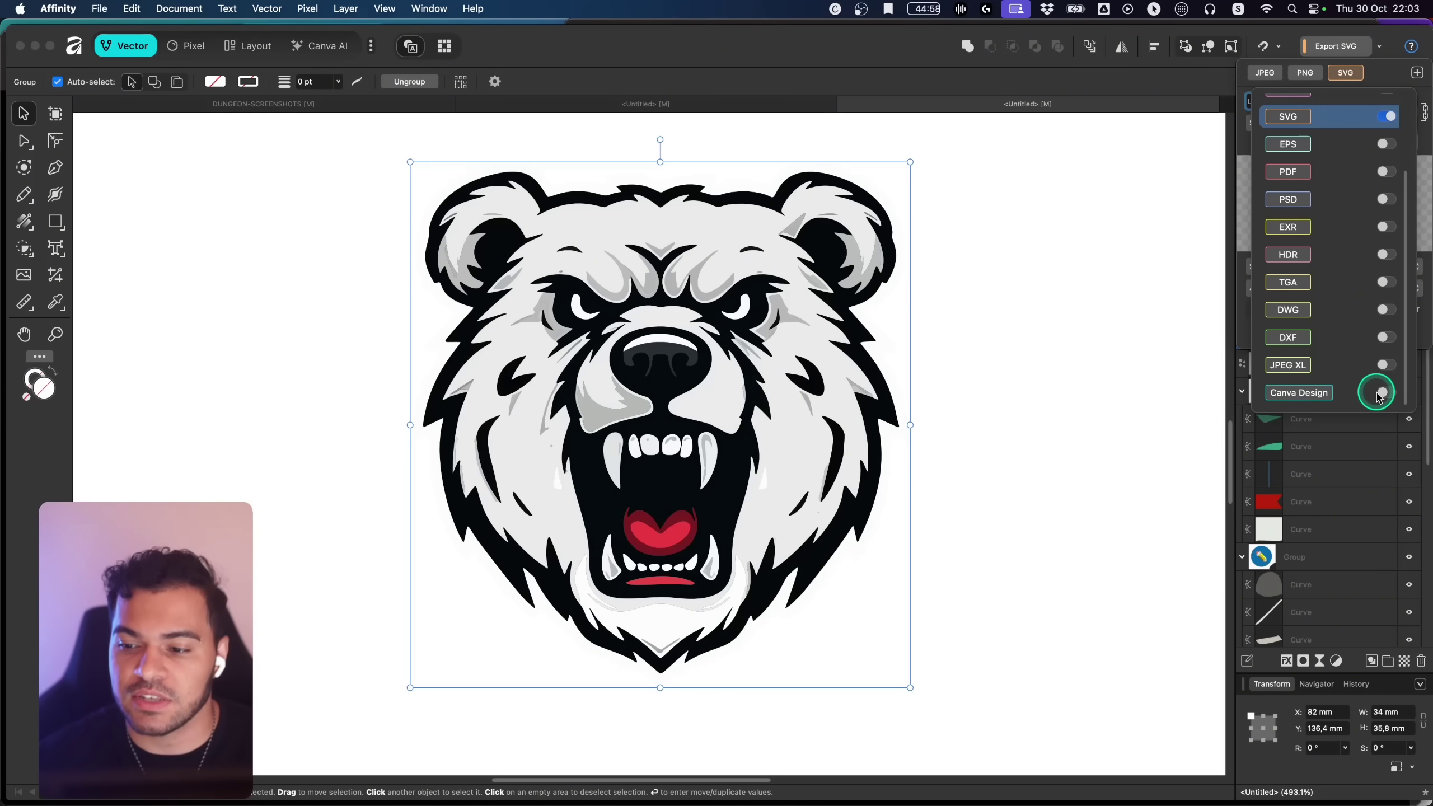
{"action": "left_click", "coordinate": [1388, 79]}
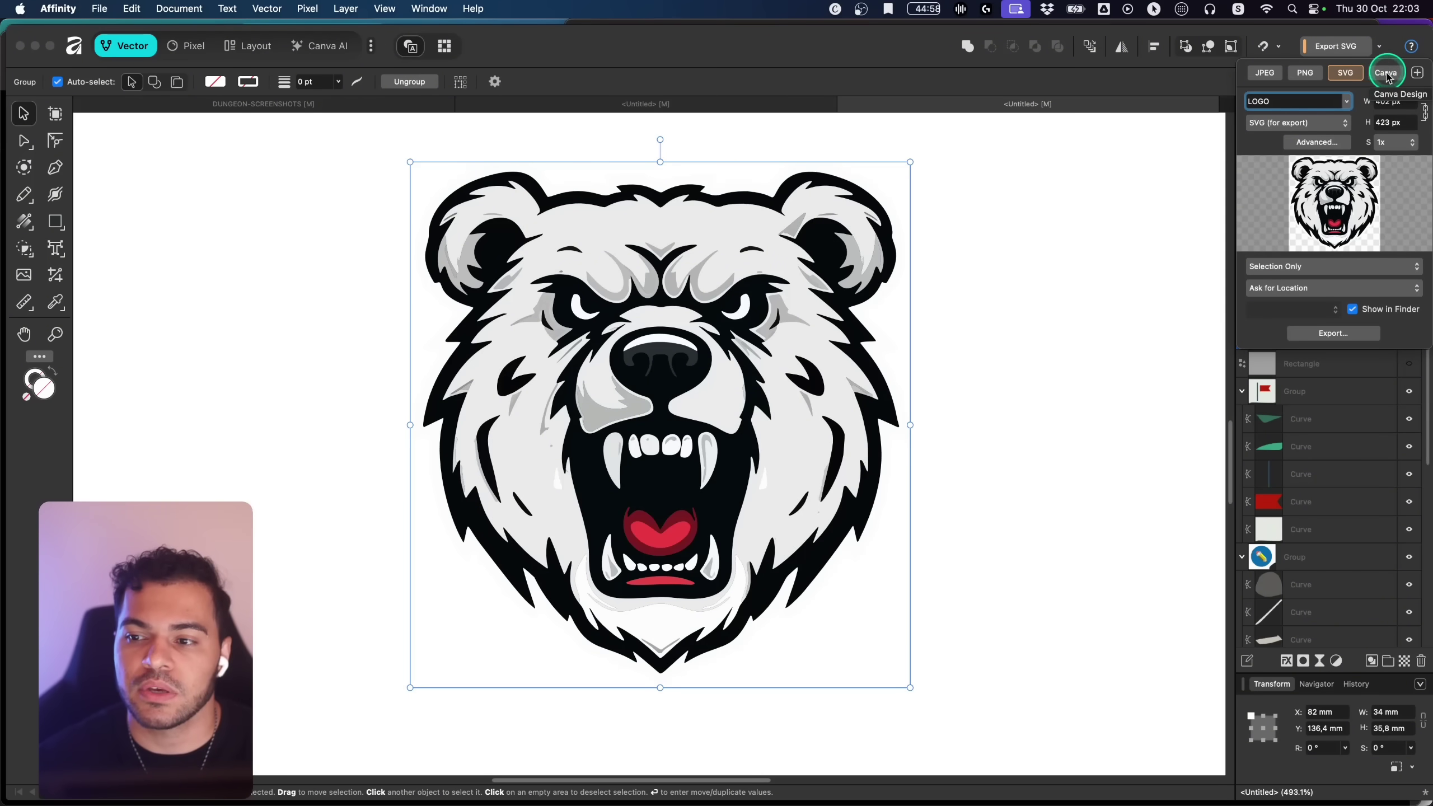
Step: Export the LOGO group as a PNG with a width of 2000 px
{"action": "left_click", "coordinate": [1308, 75]}
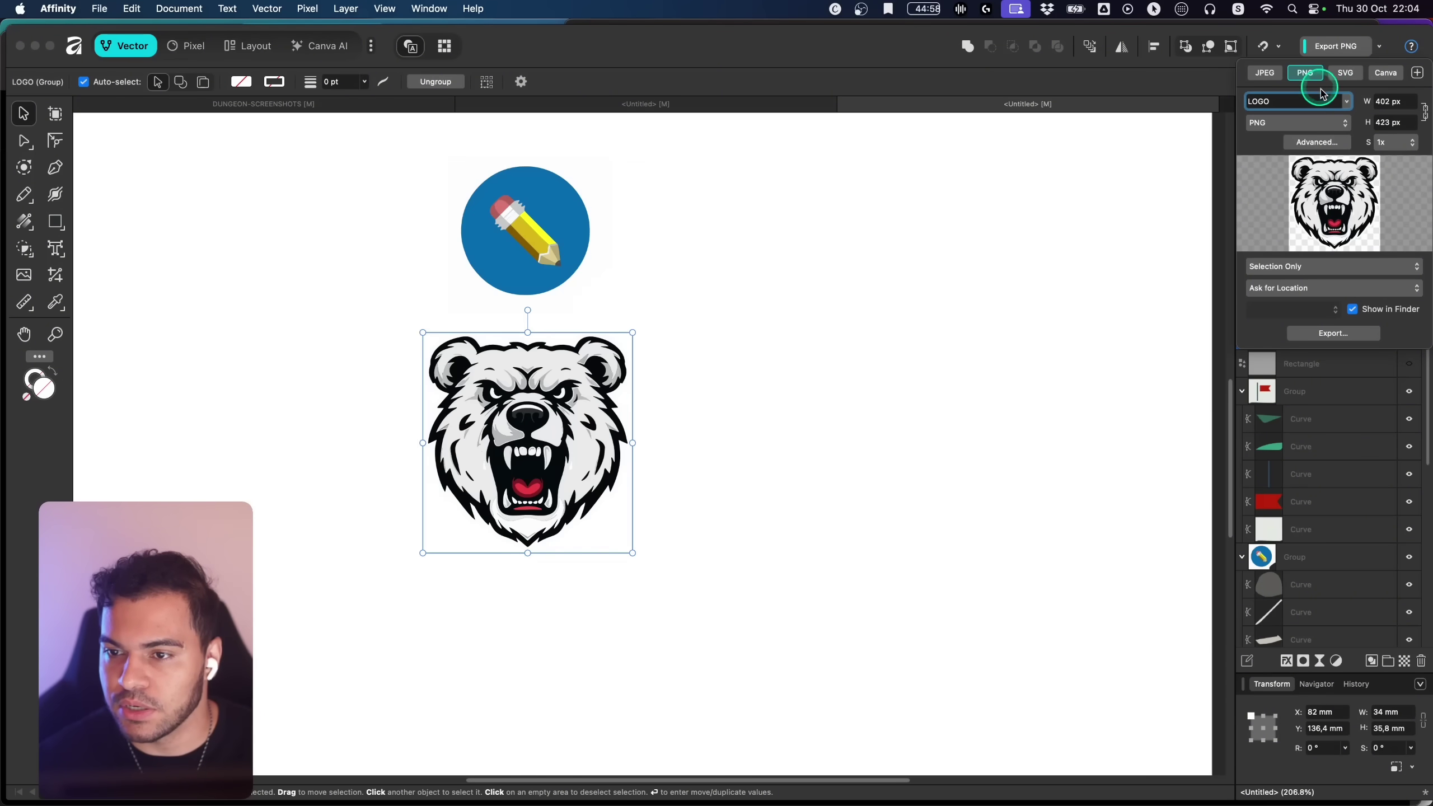
{"action": "left_click", "coordinate": [1403, 104]}
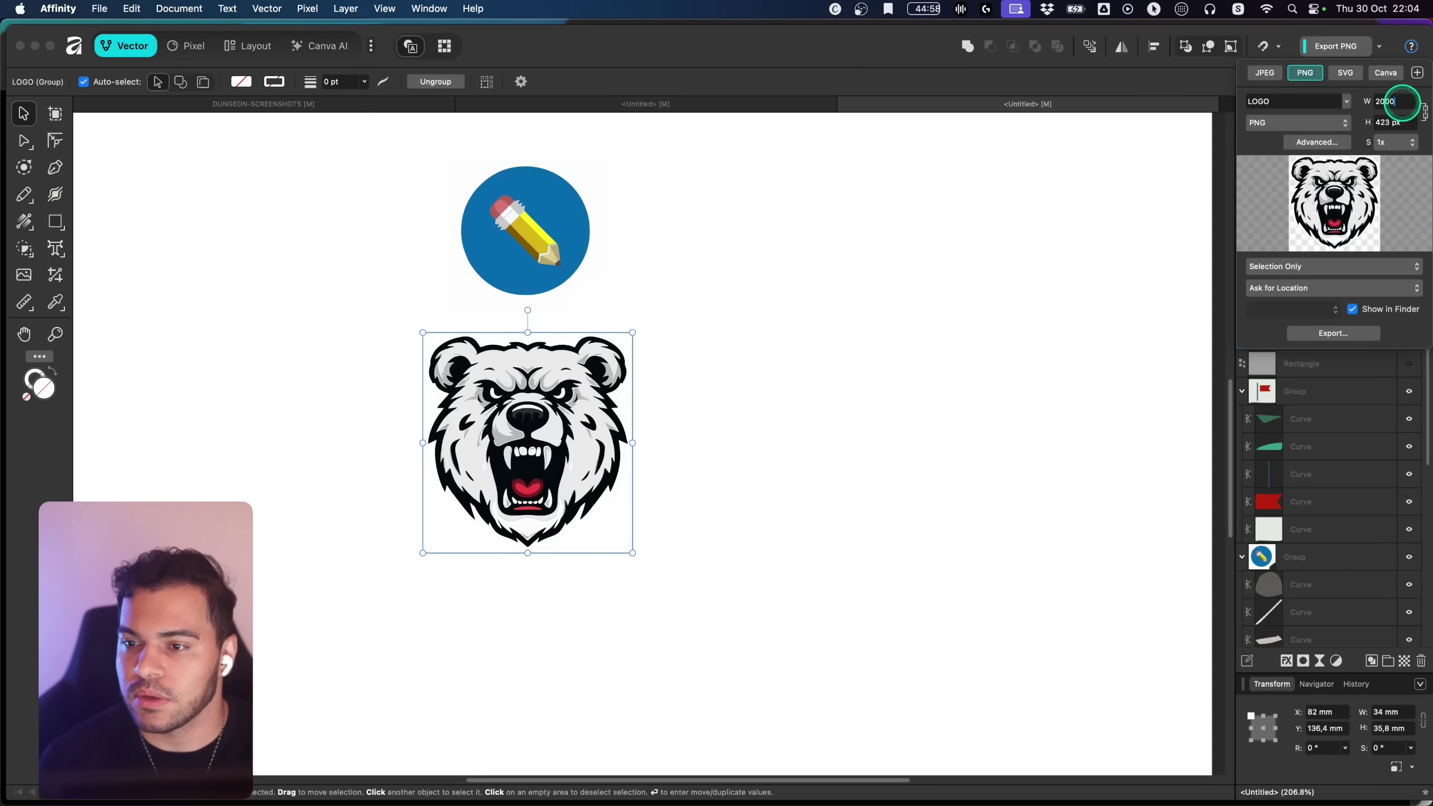
{"action": "key", "text": "Return"}
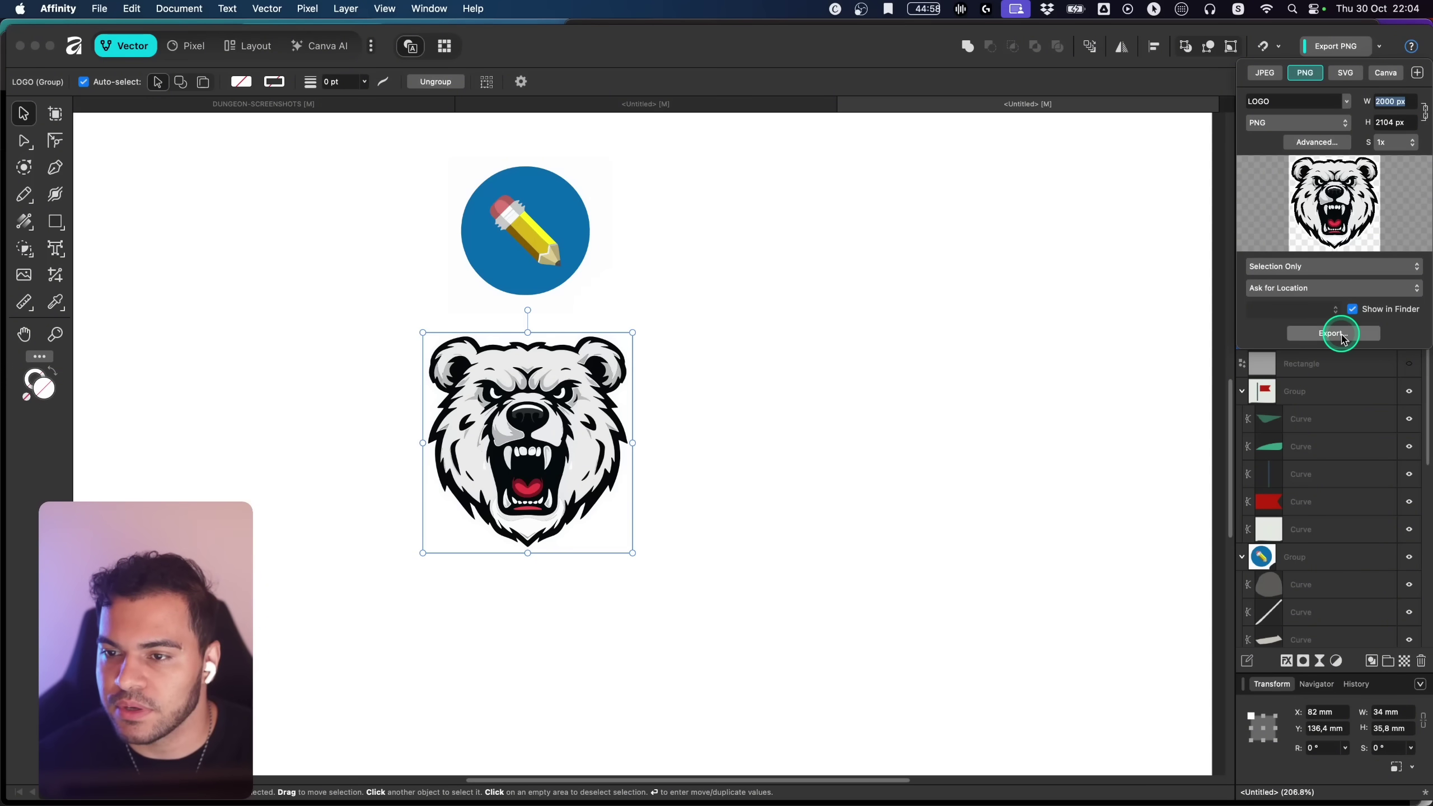
{"action": "left_click", "coordinate": [1344, 334]}
{"action": "key", "text": "Return"}
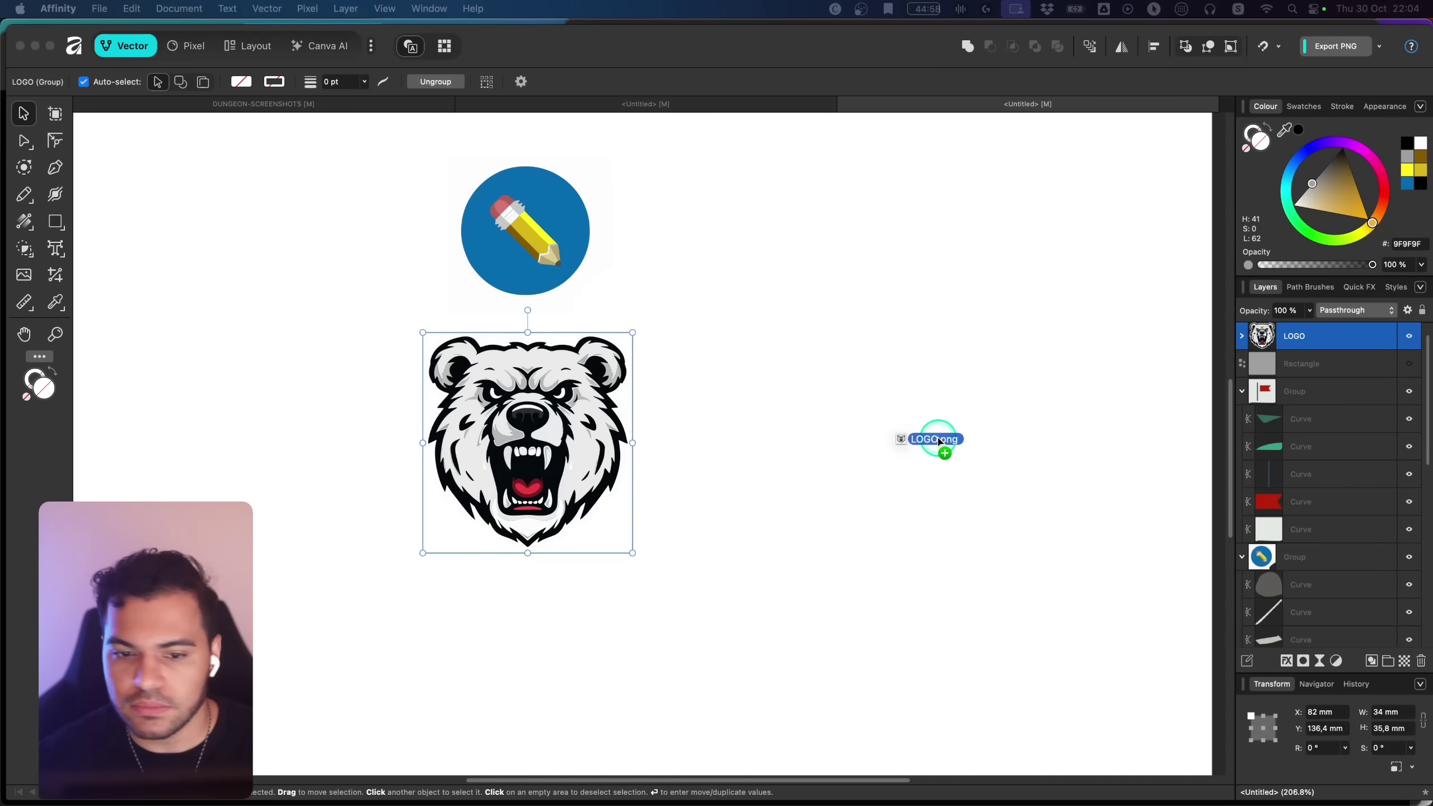
Step: Place the exported LOGO.png on the page at about 169 mm wide, over the traced artwork
{"action": "left_click_drag", "start_coordinate": [938, 439], "coordinate": [219, 412]}
{"action": "key", "text": "z"}
{"action": "left_click_drag", "start_coordinate": [830, 341], "coordinate": [693, 435]}
{"action": "key", "text": "v"}
{"action": "key", "text": "z"}
{"action": "mouse_move", "coordinate": [608, 407]}
{"action": "left_mouse_down"}
{"action": "mouse_move", "coordinate": [660, 404]}
{"action": "mouse_move", "coordinate": [423, 401]}
{"action": "left_mouse_up"}
{"action": "left_click", "coordinate": [608, 397]}
{"action": "scroll", "coordinate": [566, 387], "scroll_direction": "down", "scroll_amount": 2}
{"action": "key", "text": "v"}
{"action": "mouse_move", "coordinate": [654, 385]}
{"action": "left_mouse_down"}
{"action": "mouse_move", "coordinate": [655, 442]}
{"action": "mouse_move", "coordinate": [646, 386]}
{"action": "left_mouse_up"}
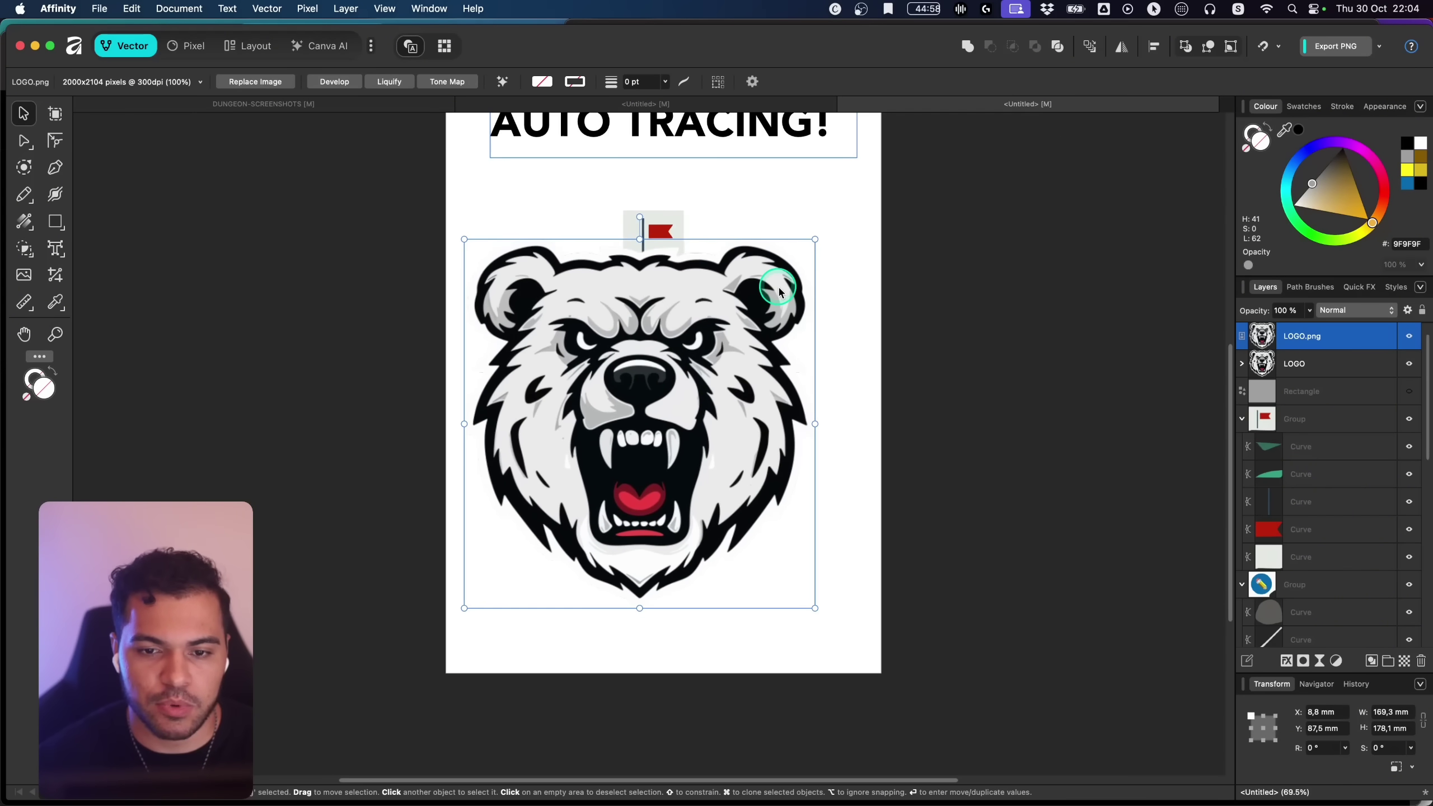
Step: Scale the placed LOGO.png down and position it to the right of the vector bear
{"action": "left_click_drag", "start_coordinate": [811, 245], "coordinate": [562, 471]}
{"action": "left_click_drag", "start_coordinate": [547, 524], "coordinate": [798, 384]}
{"action": "key", "text": "z"}
{"action": "key", "text": "v"}
Step: Move the vector LOGO group further left and LOGO.png slightly down for a side-by-side comparison of the two bears
{"action": "left_click_drag", "start_coordinate": [658, 380], "coordinate": [629, 413]}
{"action": "key", "text": "z"}
{"action": "left_click", "coordinate": [820, 387]}
{"action": "key", "text": "v"}
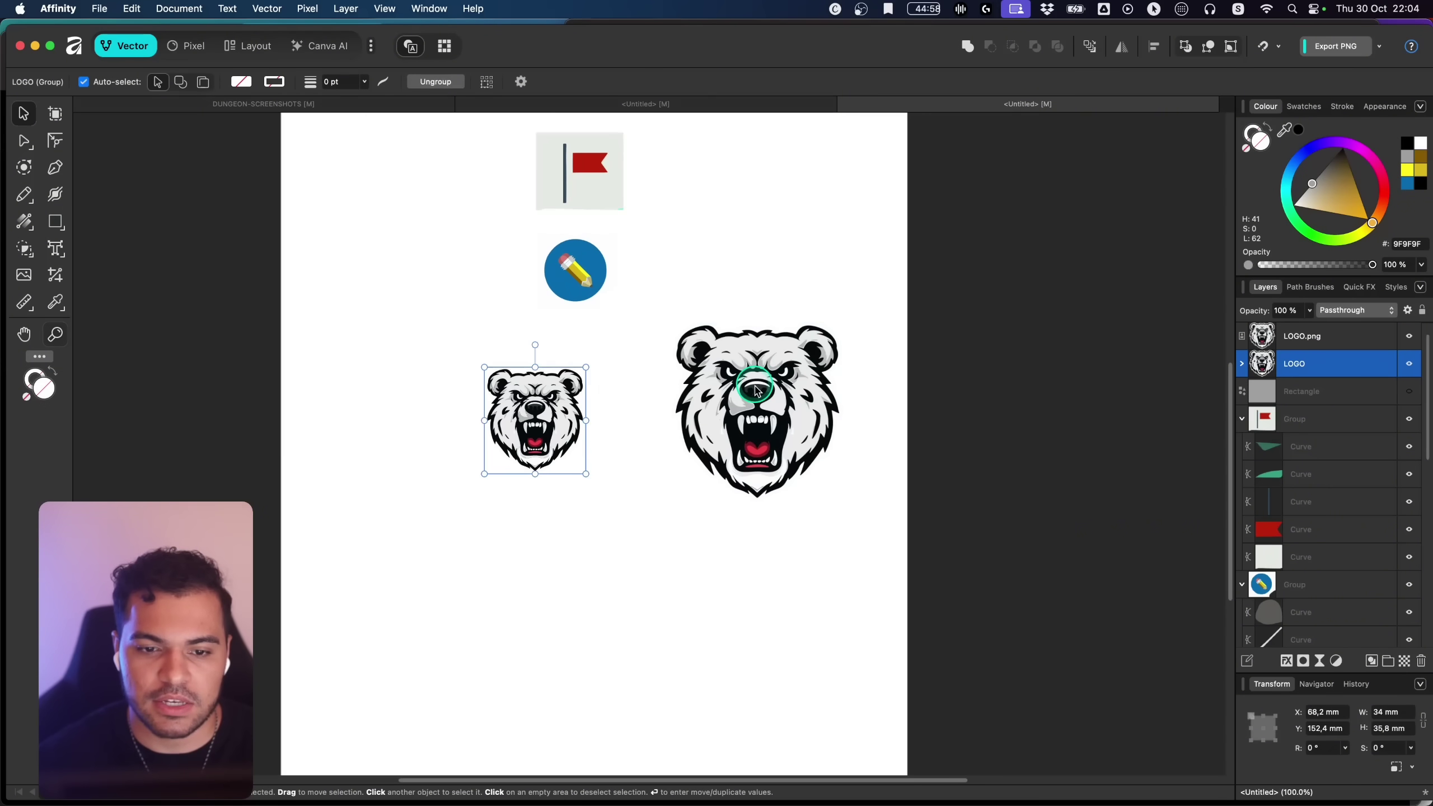
{"action": "left_click_drag", "start_coordinate": [768, 374], "coordinate": [740, 426]}
{"action": "key", "text": "z"}
{"action": "left_click_drag", "start_coordinate": [653, 416], "coordinate": [672, 381]}
{"action": "left_click_drag", "start_coordinate": [553, 399], "coordinate": [602, 397]}
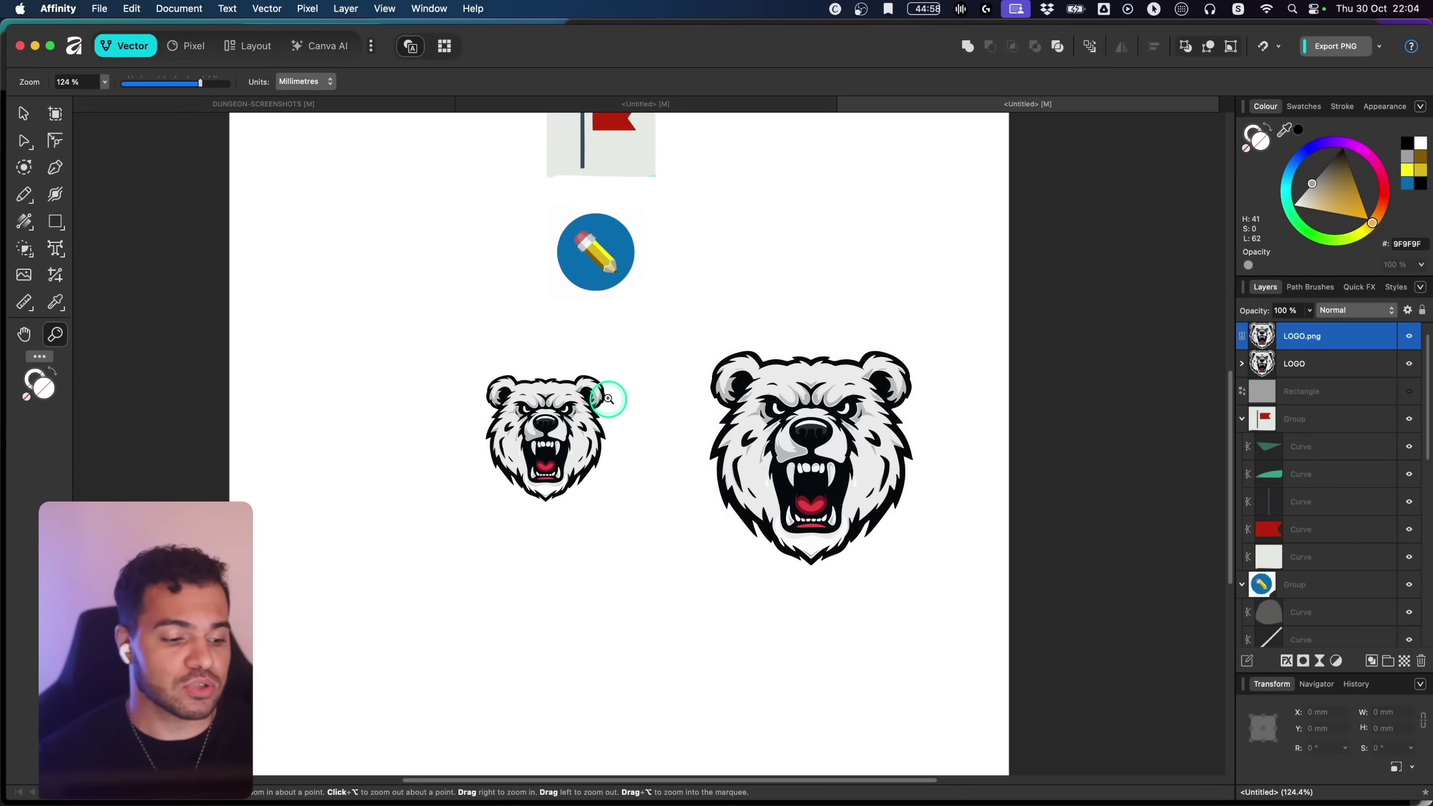